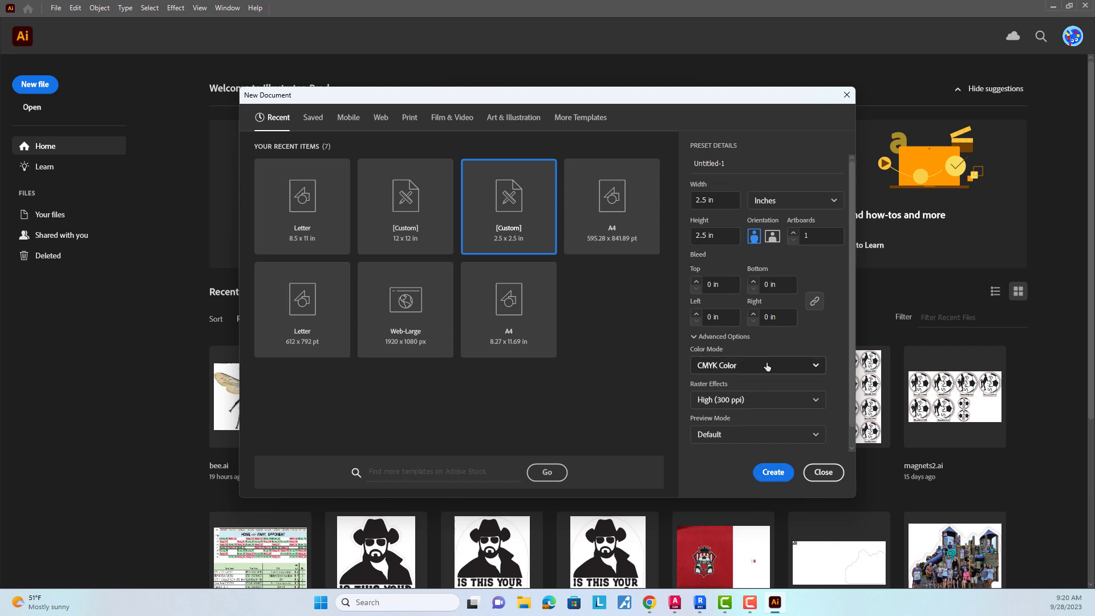
- Create a new 2.5 x 2.5 in document with the colour mode set to RGB Color
left_click(765, 364)
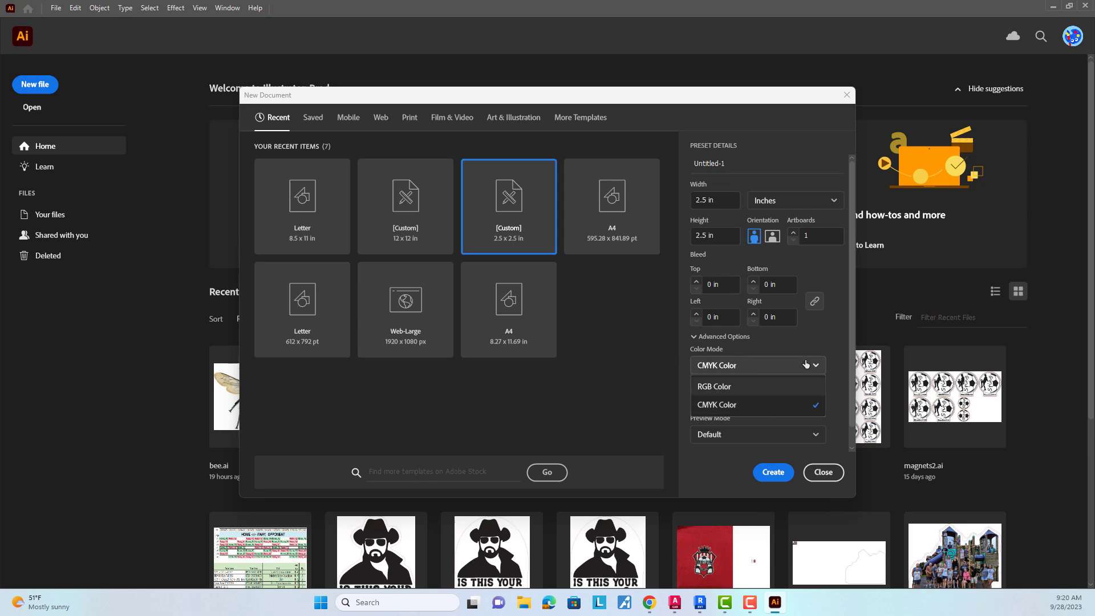
left_click(747, 387)
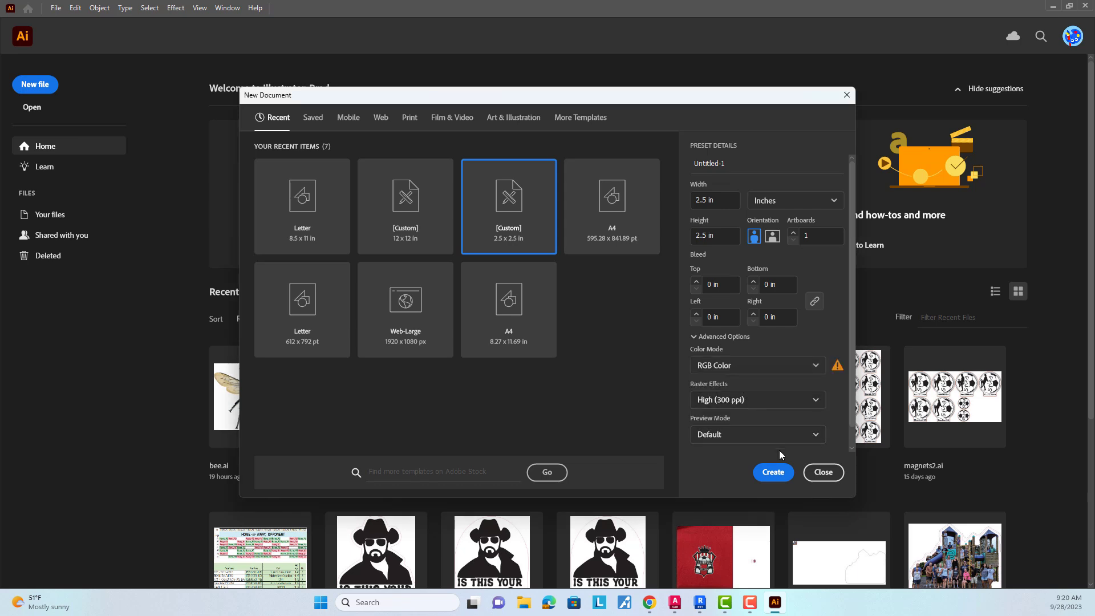
left_click(781, 472)
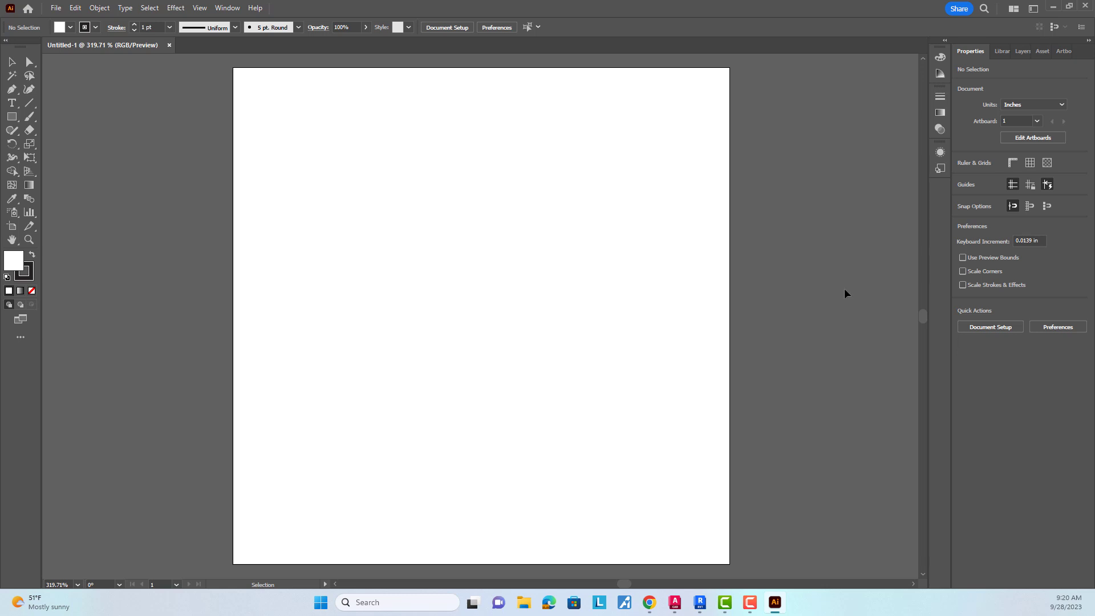
- Draw a rectangle about 0.91 by 0.50 in and open the browser for another swatch library from its stroke colour
left_click(11, 117)
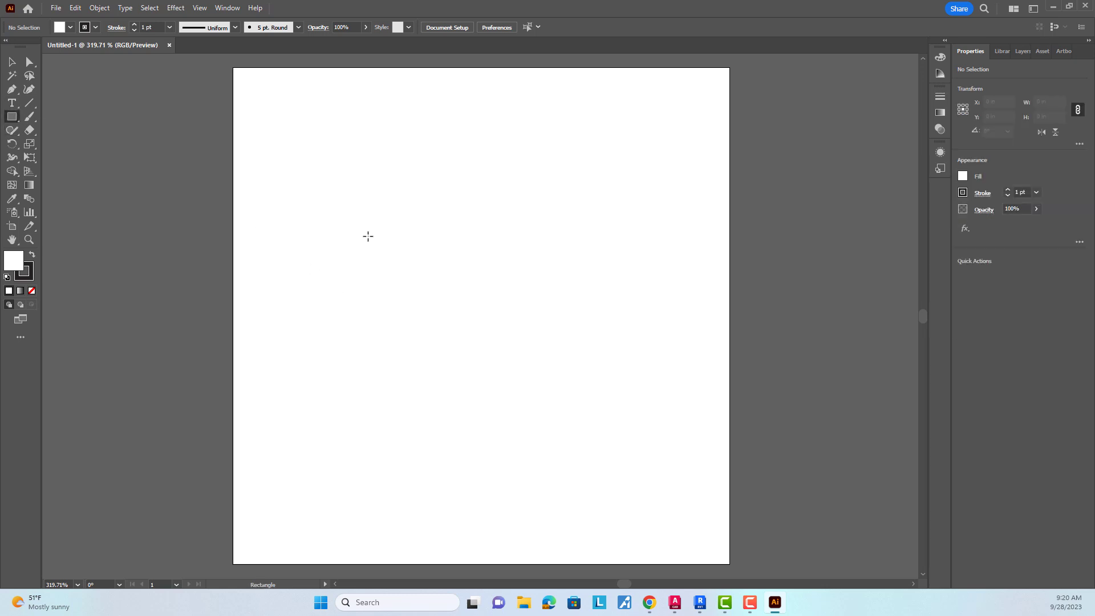
left_click_drag(367, 214, 551, 314)
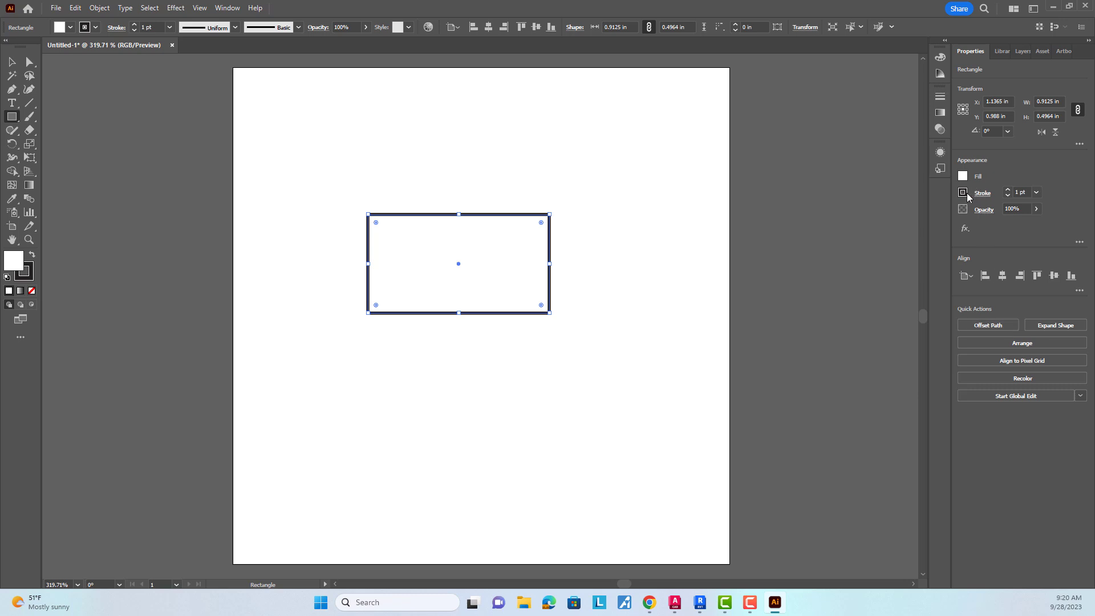
left_click(962, 193)
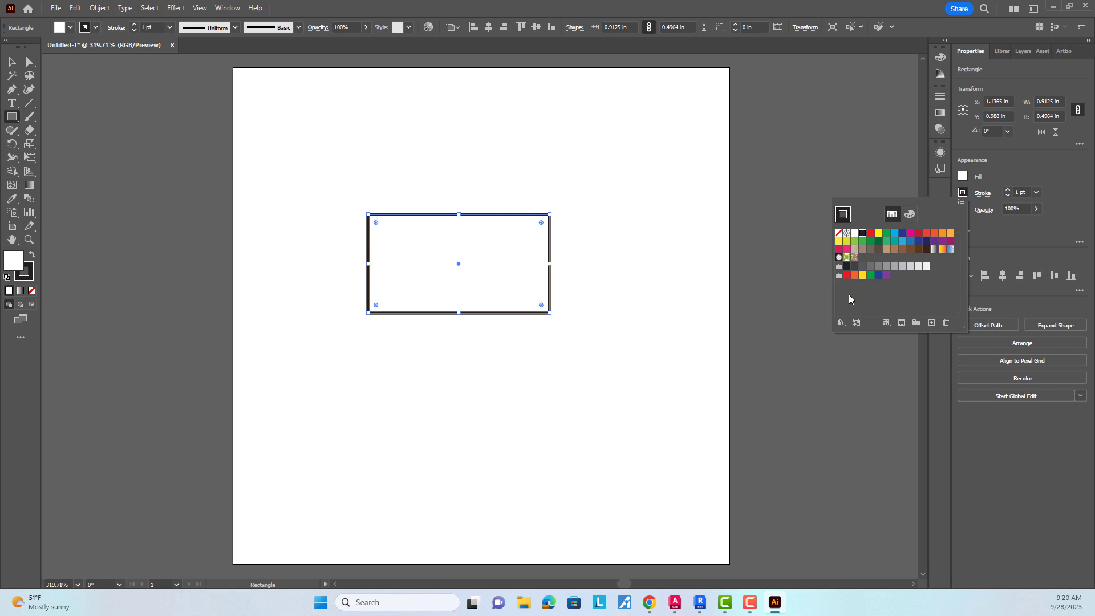
left_click(841, 324)
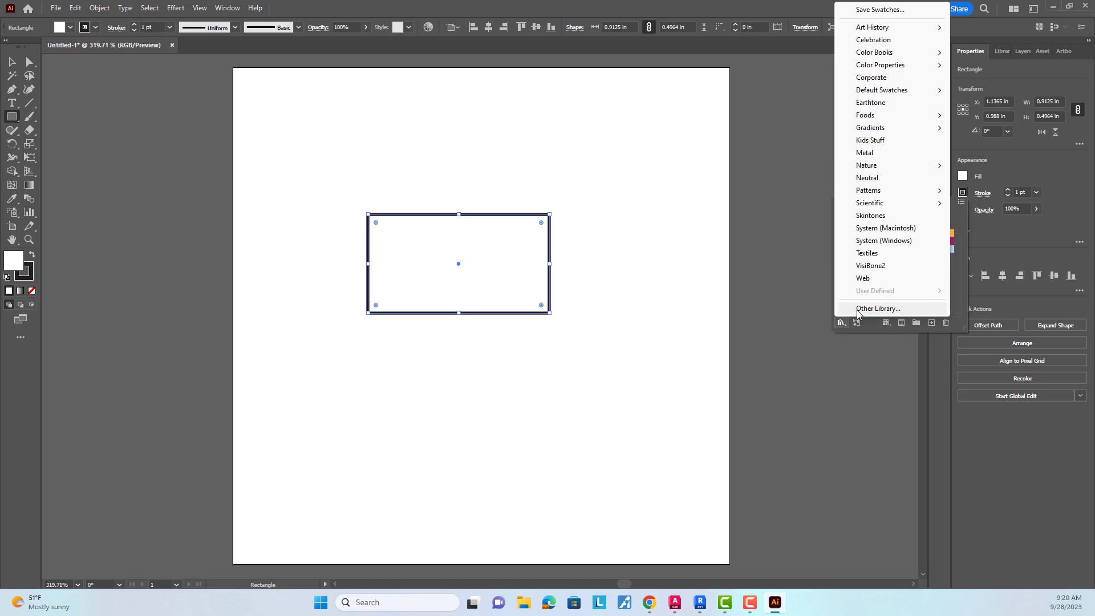
left_click(877, 309)
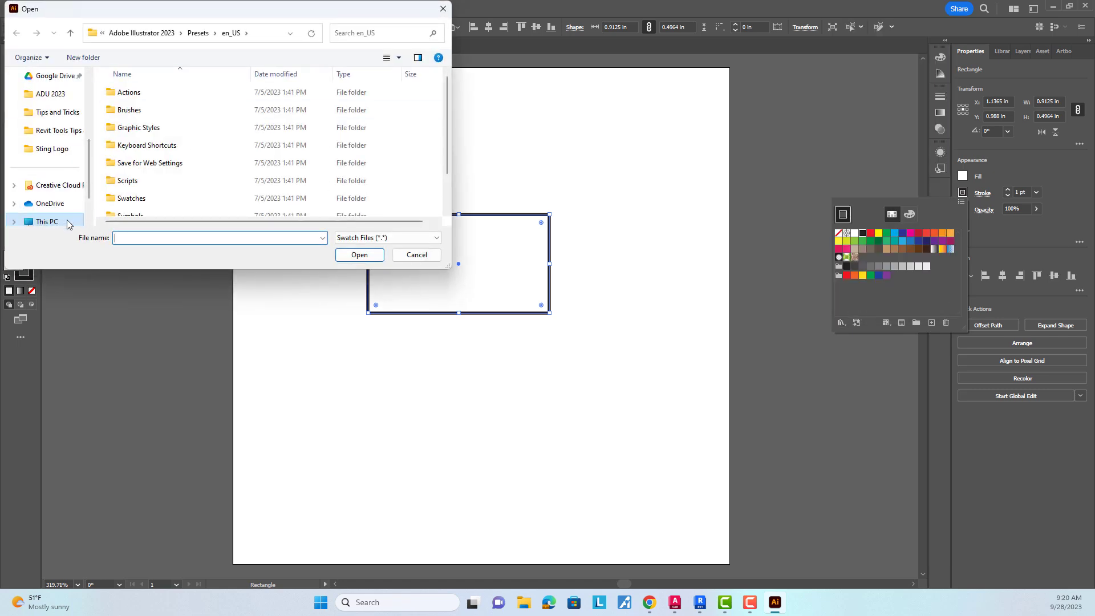
- Look through the Laser Cutter folder on the Drafting Class (T:) drive for the engraving swatch file
left_click(48, 221)
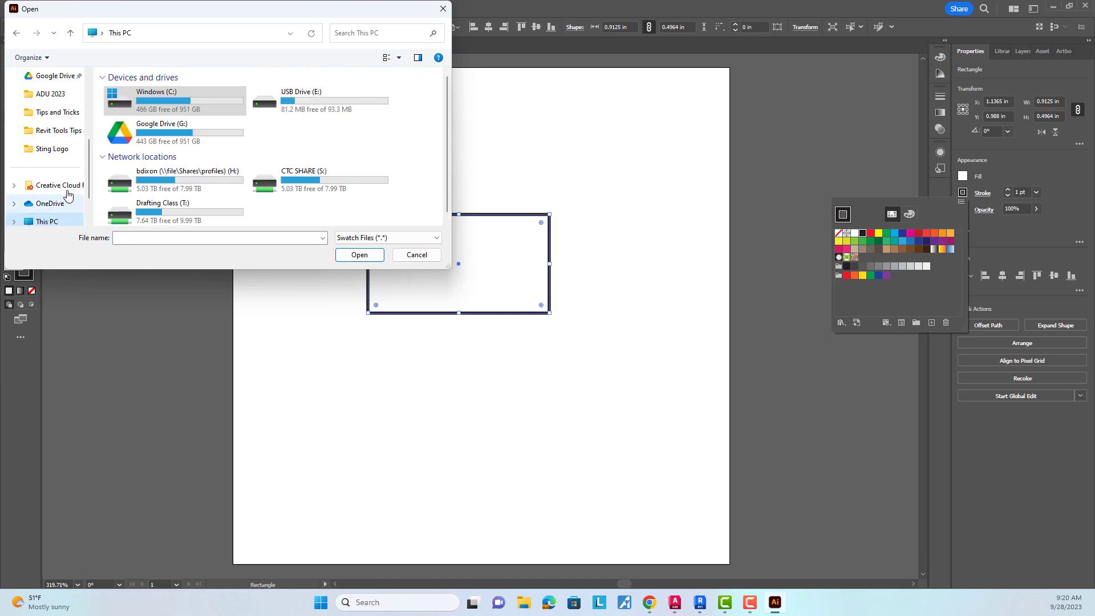
double_click(169, 213)
scroll(180, 142, "down", 2)
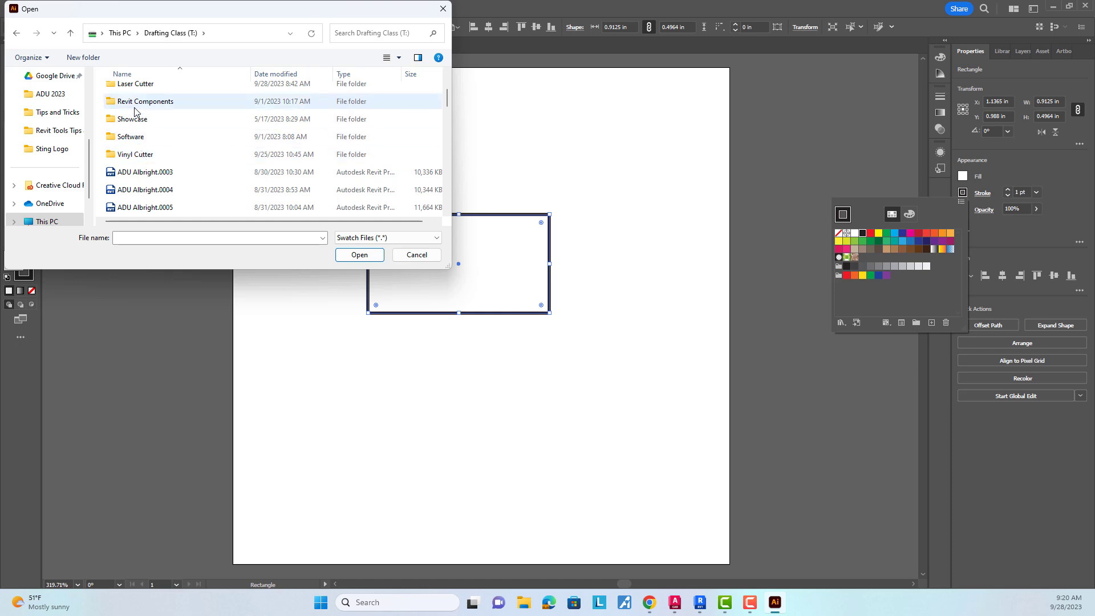
double_click(138, 85)
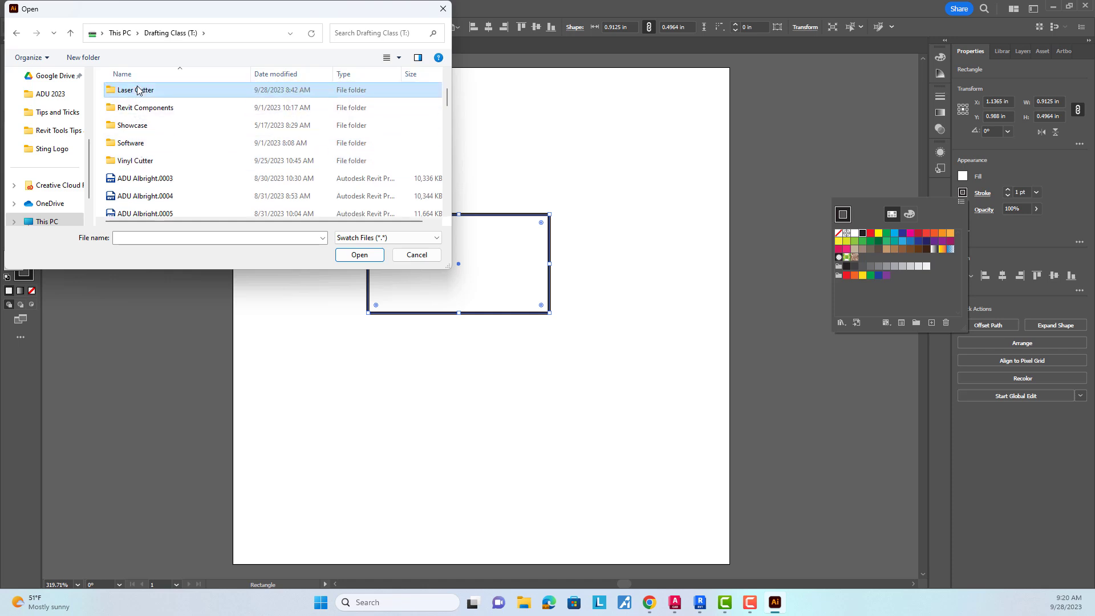
scroll(179, 124, "down", 3)
scroll(183, 132, "down", 15)
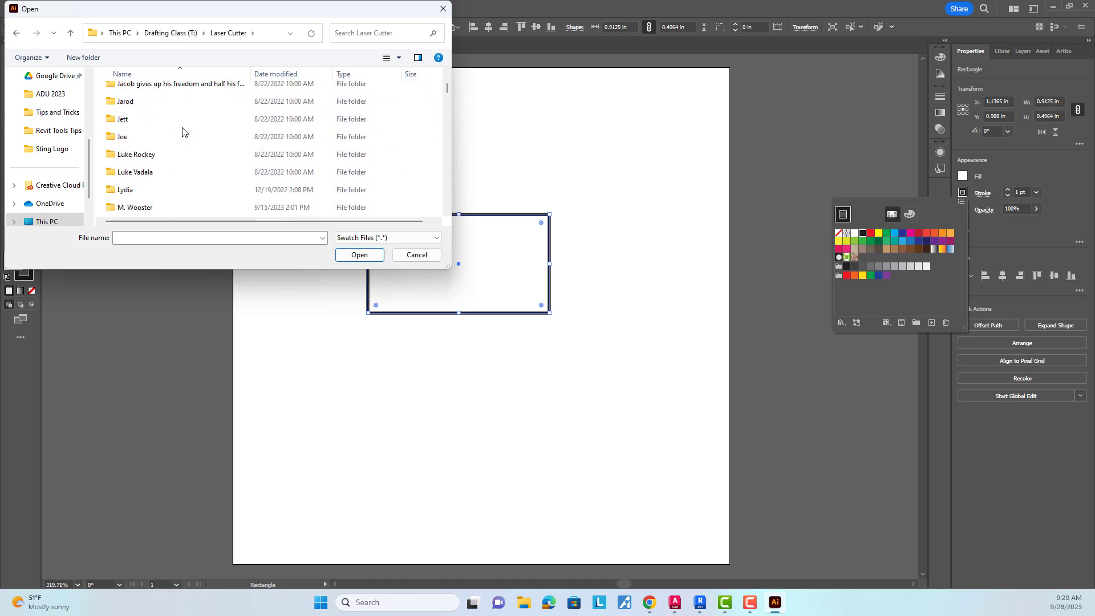
scroll(184, 131, "down", 2)
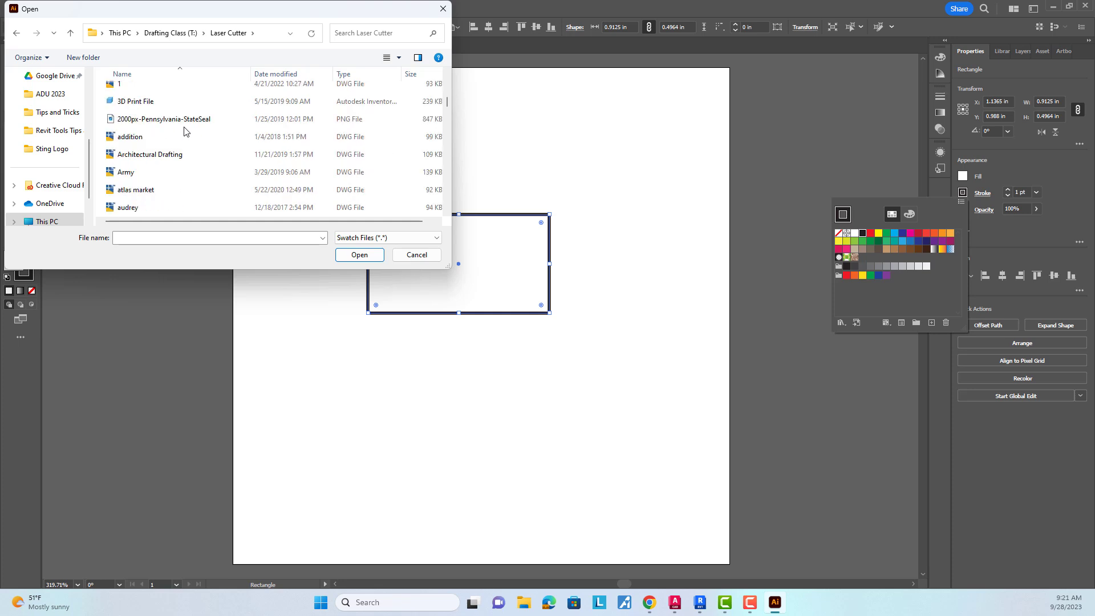
scroll(204, 135, "up", 1)
scroll(205, 135, "down", 8)
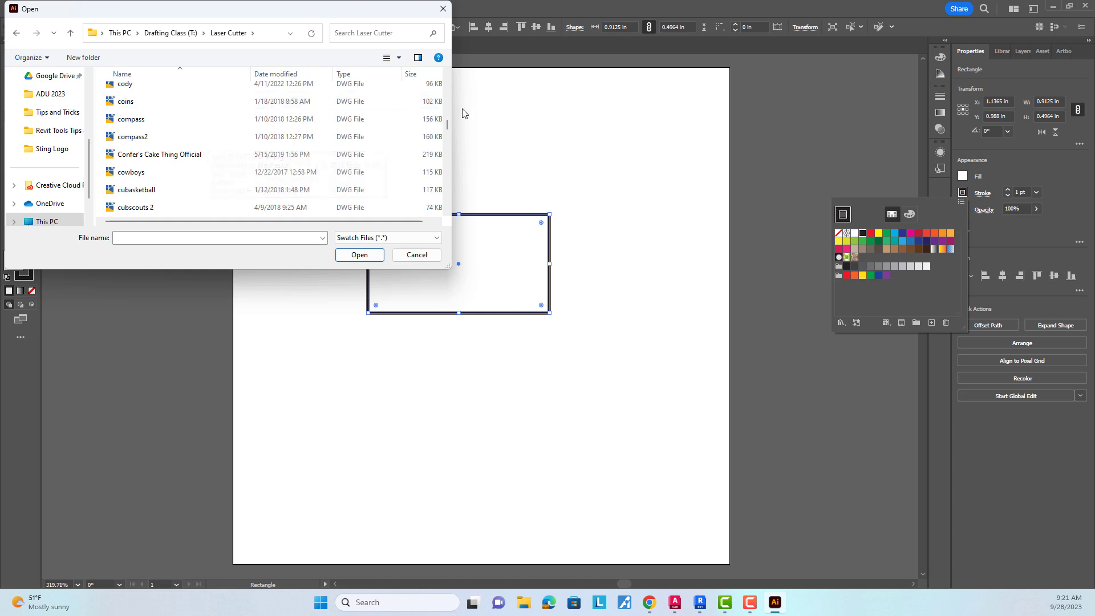
left_click_drag(451, 113, 750, 113)
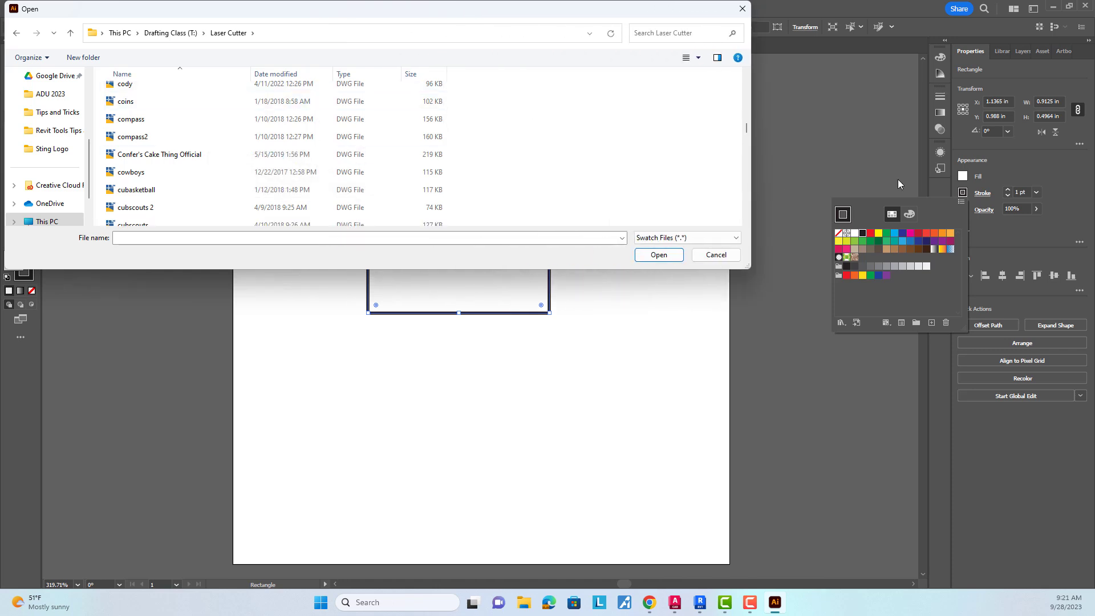
- Load the Laser Engraving Swatches file from the root of Drafting Class (T:) and place its panel over the artboard's upper area
left_click(160, 32)
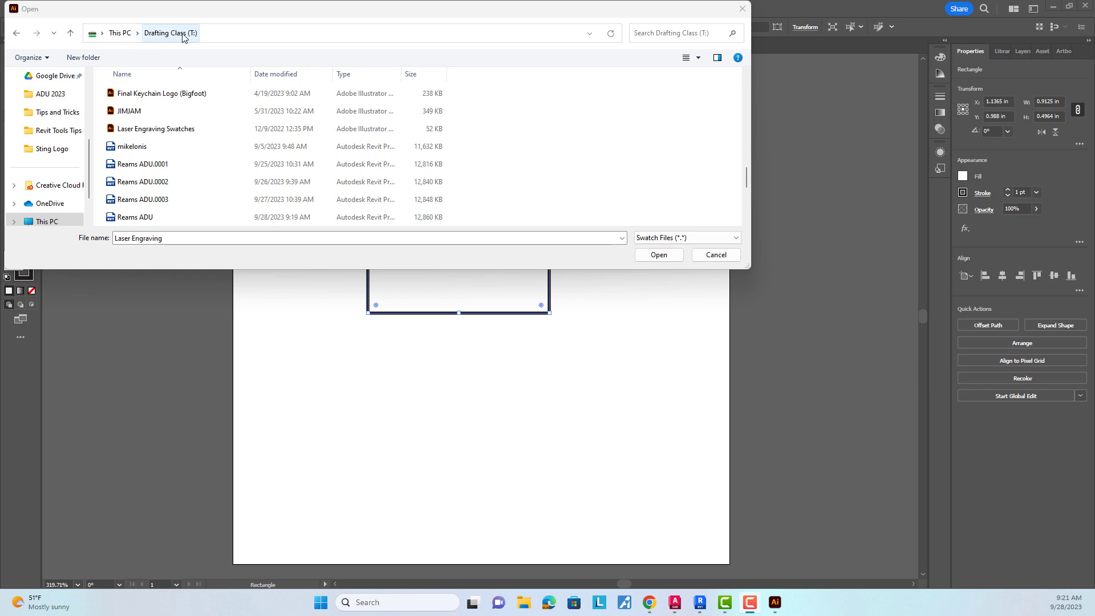
double_click(162, 130)
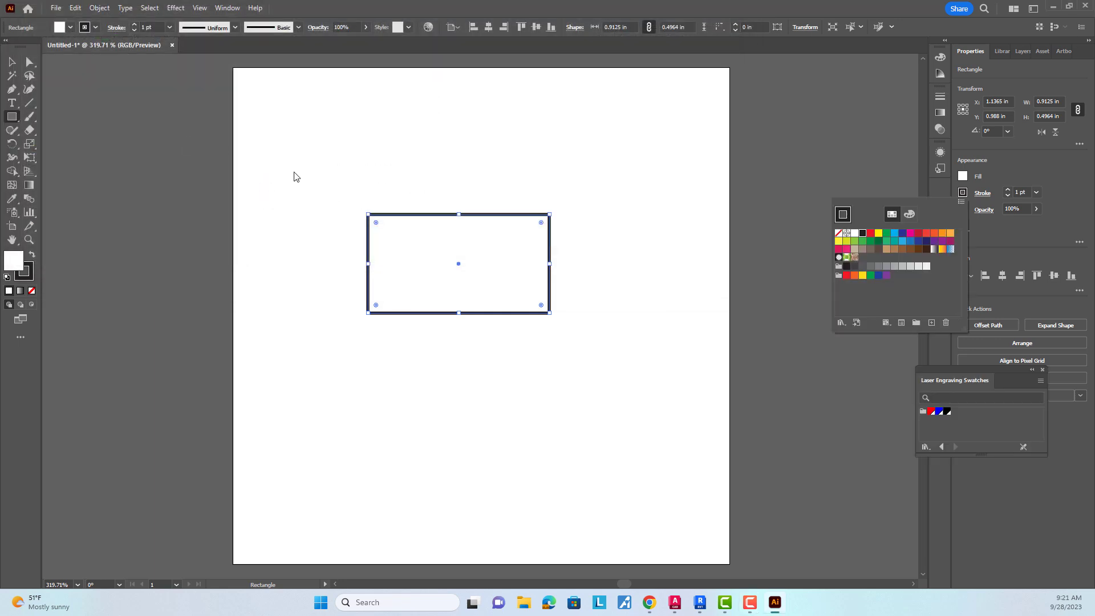
left_click(986, 373)
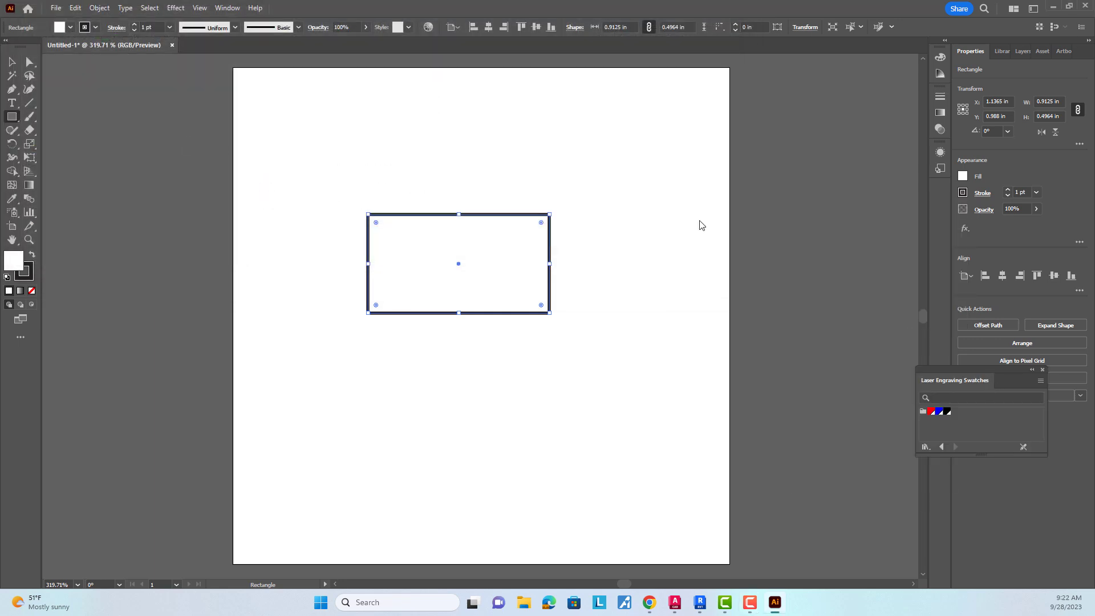
left_click_drag(997, 371, 367, 93)
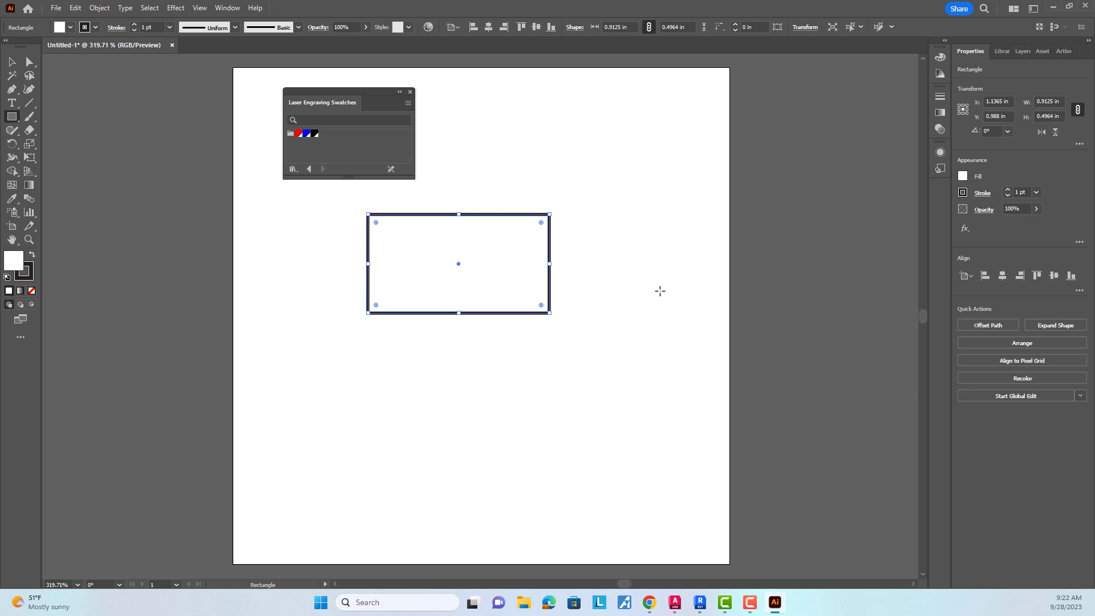
- Delete the black-outlined rectangle from the artboard
left_click(12, 62)
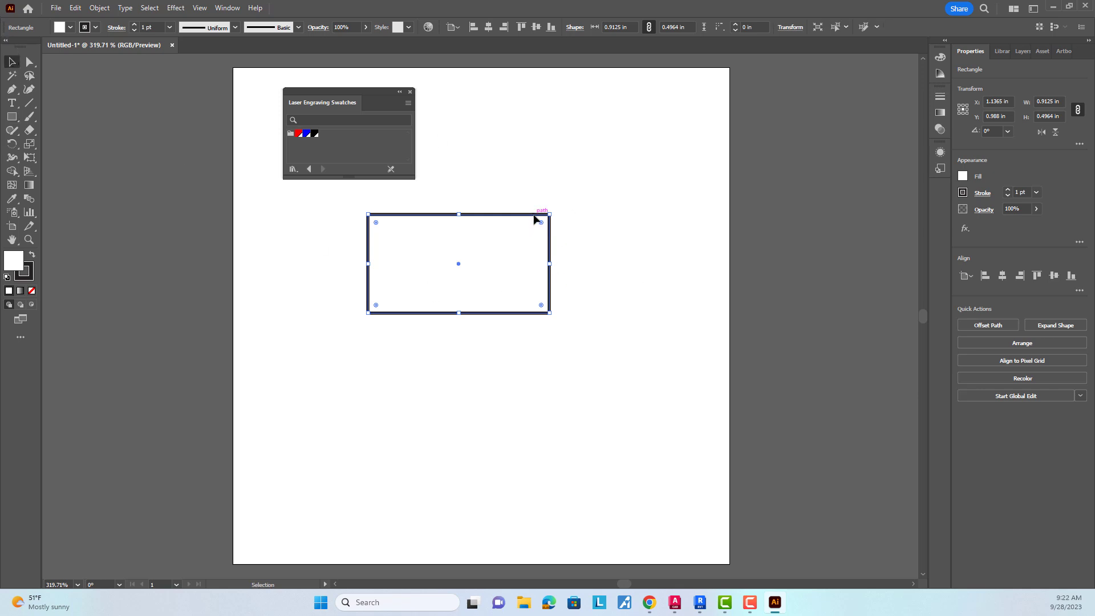
key("Delete")
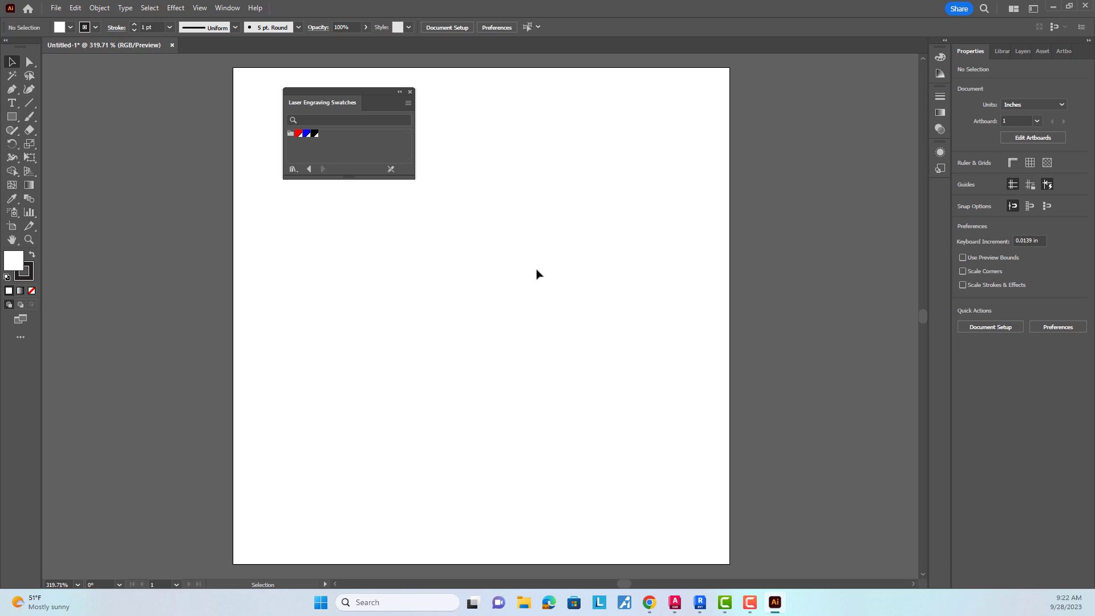
- Draw a rectangle about 1.13 by 0.62 in, filled with the red laser engraving swatch, above the artboard's centre
left_click(301, 137)
left_click_drag(12, 116, 49, 148)
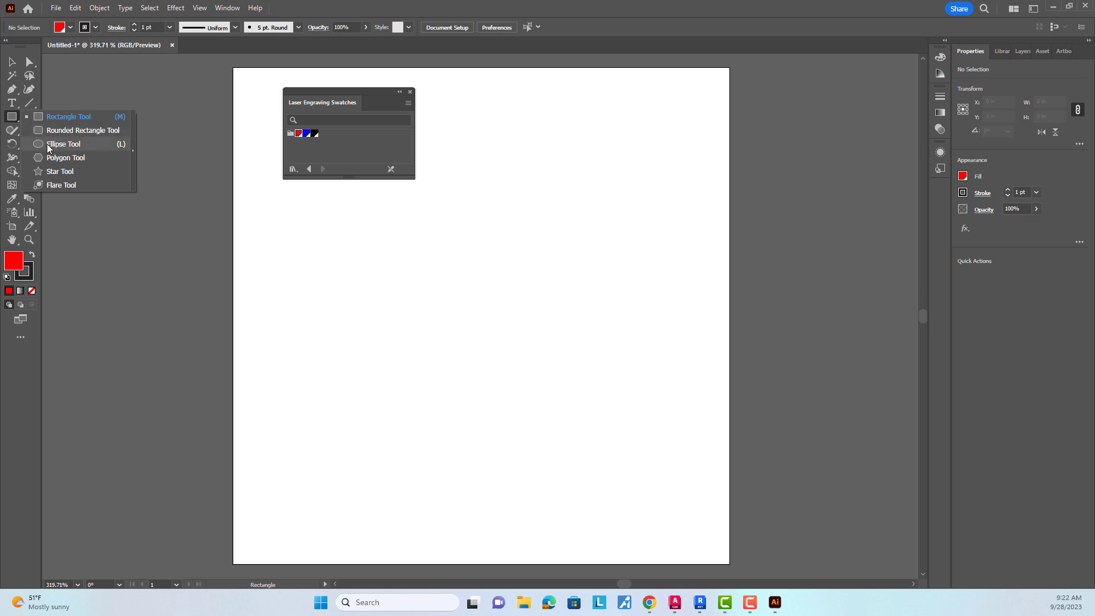
left_click(62, 116)
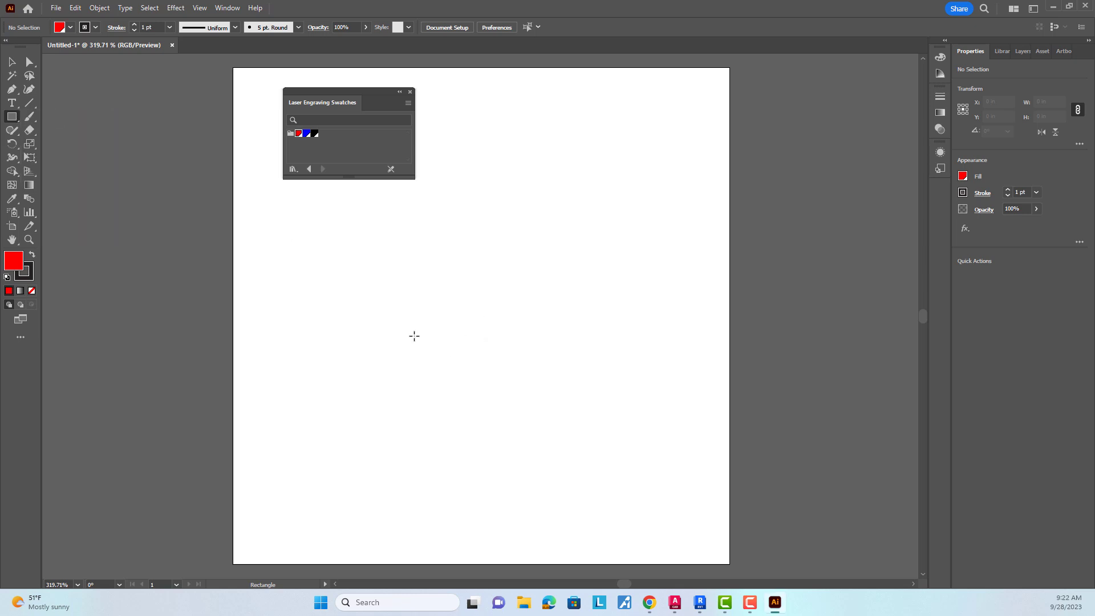
mouse_move(414, 336)
left_mouse_down()
mouse_move(553, 249)
mouse_move(638, 212)
left_mouse_up()
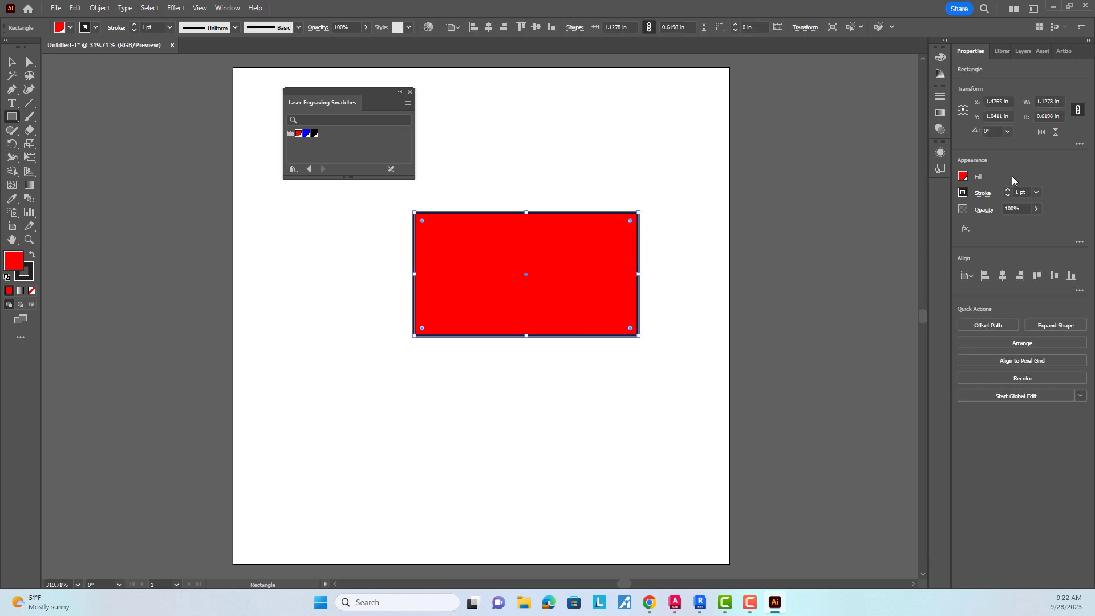
- Set the rectangle's fill to none and its stroke to the red laser engraving swatch
left_click(963, 176)
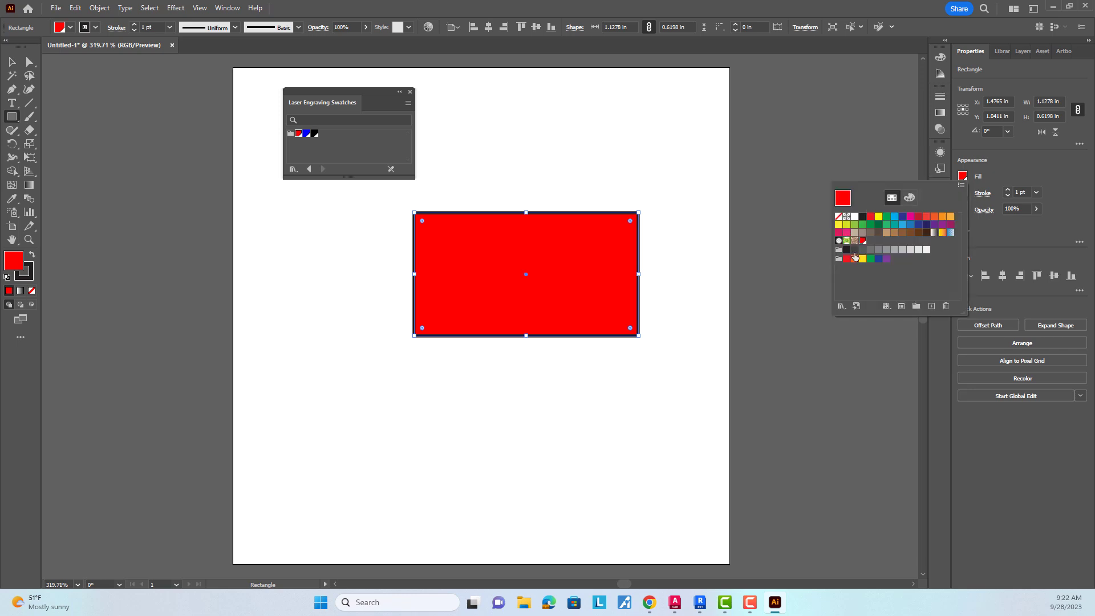
left_click(838, 216)
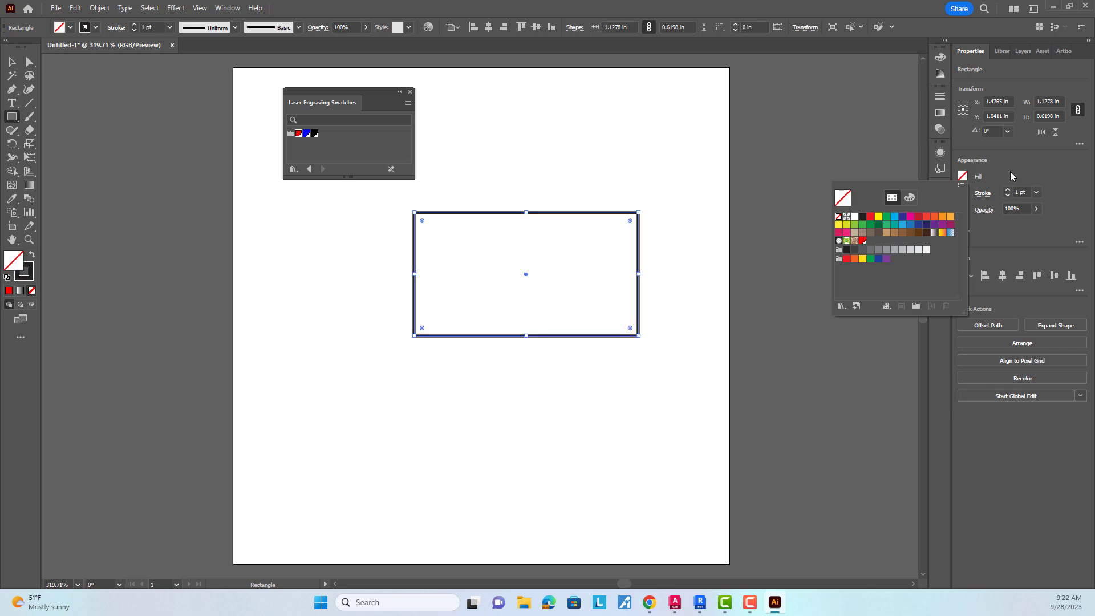
left_click(962, 194)
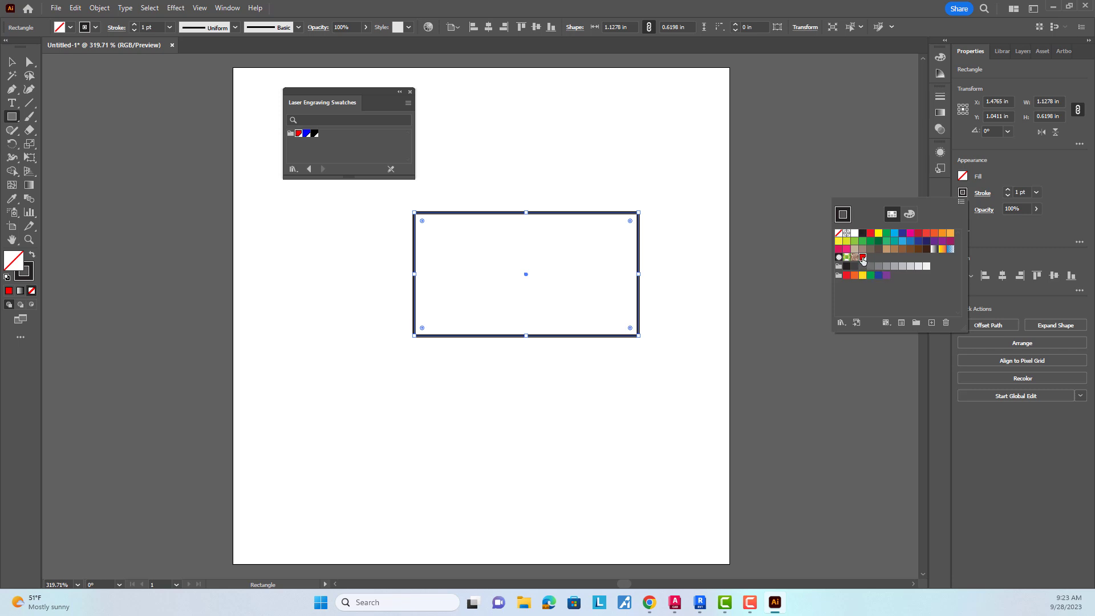
left_click(862, 259)
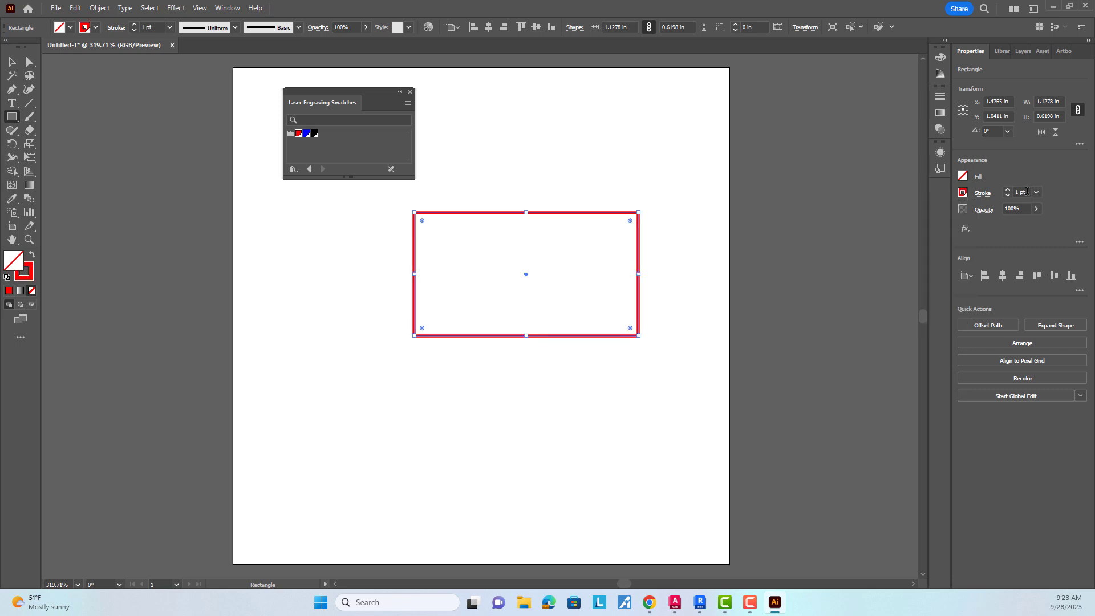
- Set the rectangle's stroke weight to 0.001 pt and deselect it
left_click(1015, 191)
double_click(1017, 192)
key("Return")
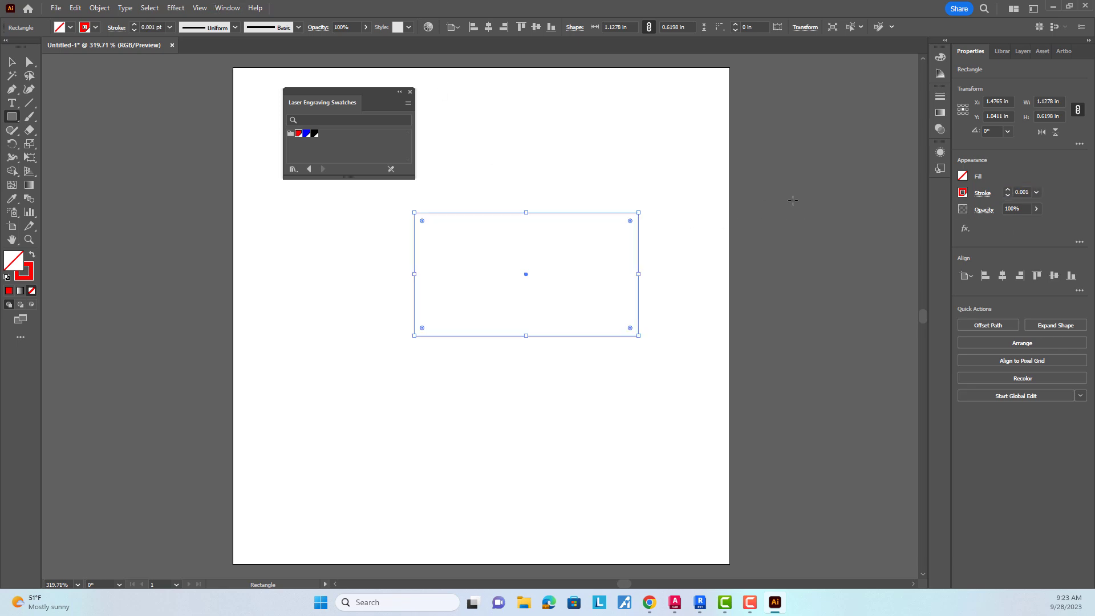
key("v")
left_click(583, 165)
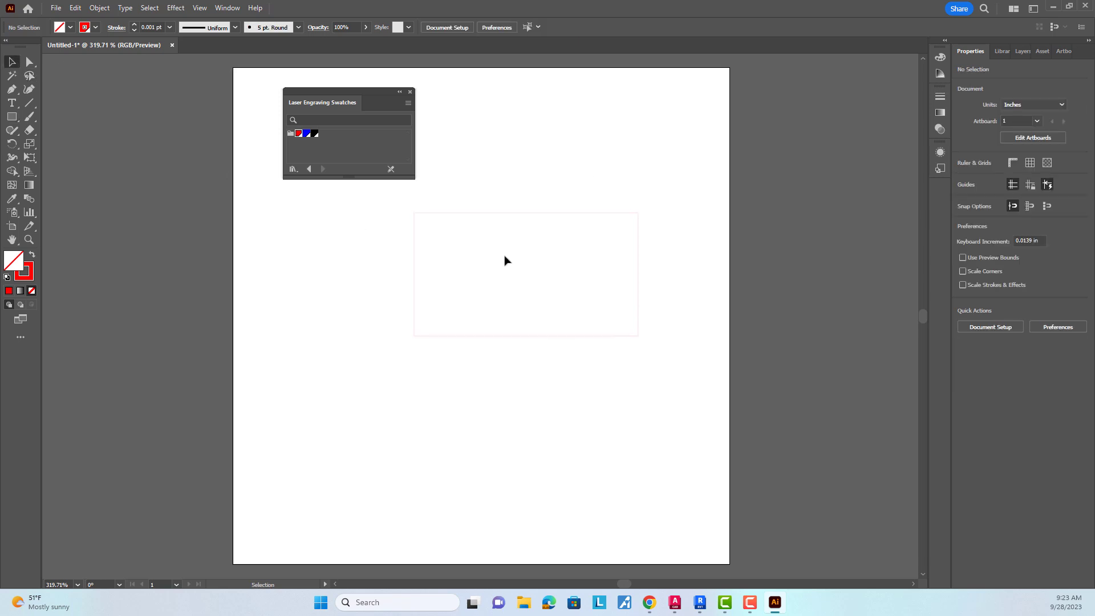
- Set the rectangle's stroke weight to 1 pt and deselect it
left_click_drag(678, 261, 573, 183)
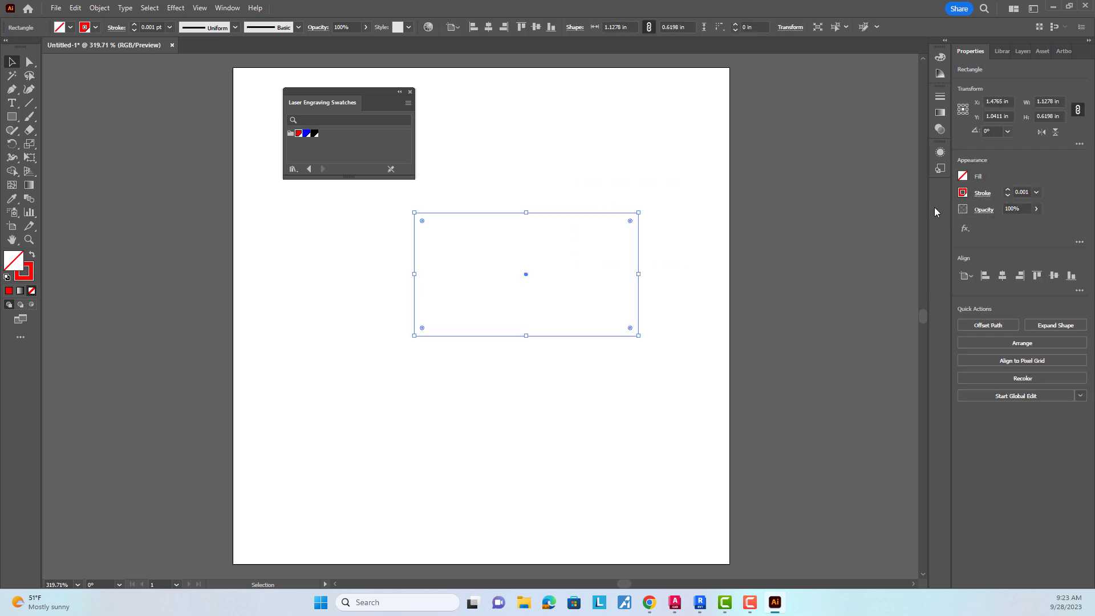
left_click(1024, 192)
left_click(1035, 193)
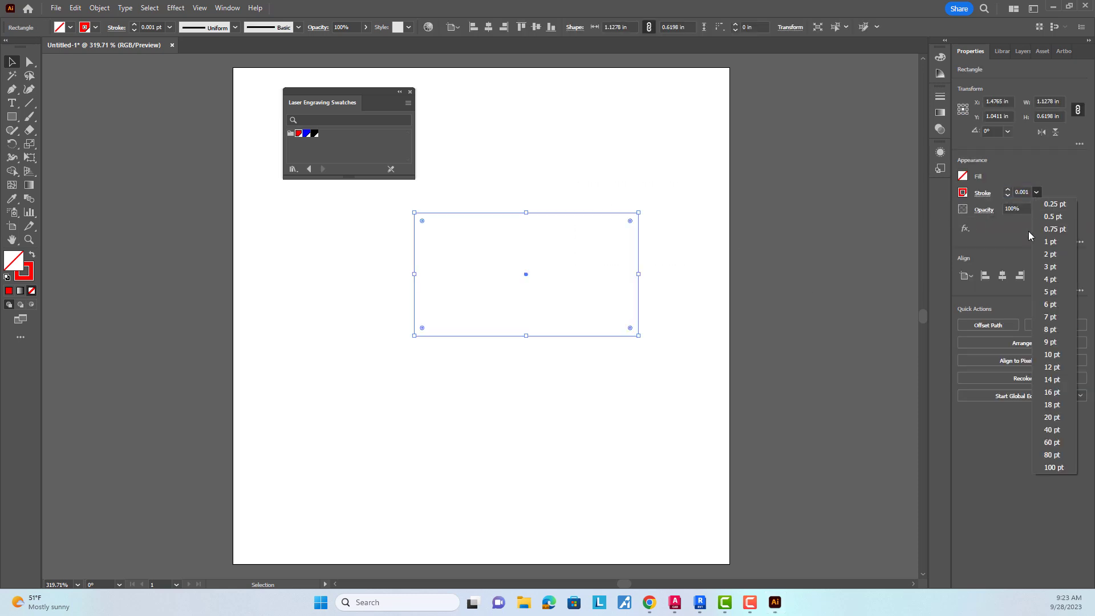
left_click(1053, 242)
left_click(683, 251)
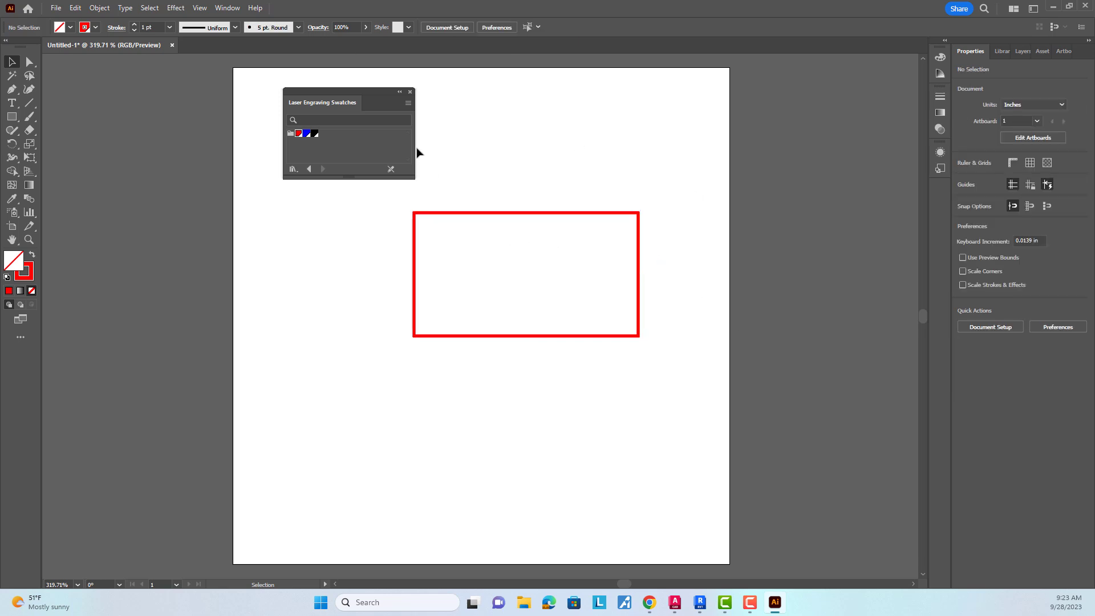
- Unlink the red rectangle's proportions, set its size to 4 in wide by 2.75 in high, and deselect it
left_click_drag(372, 94, 313, 85)
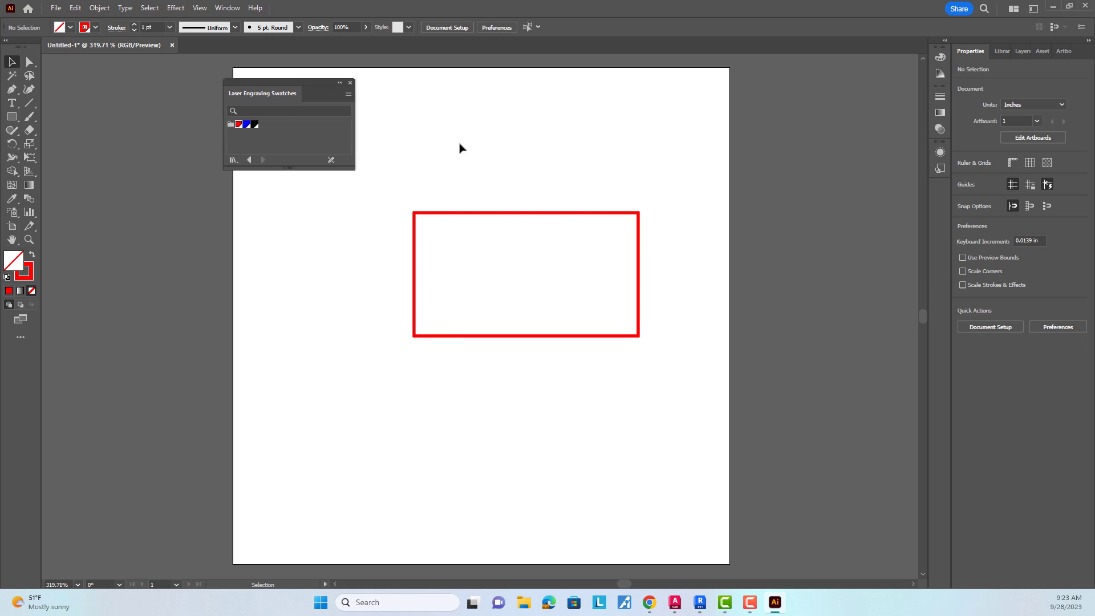
left_click(609, 217)
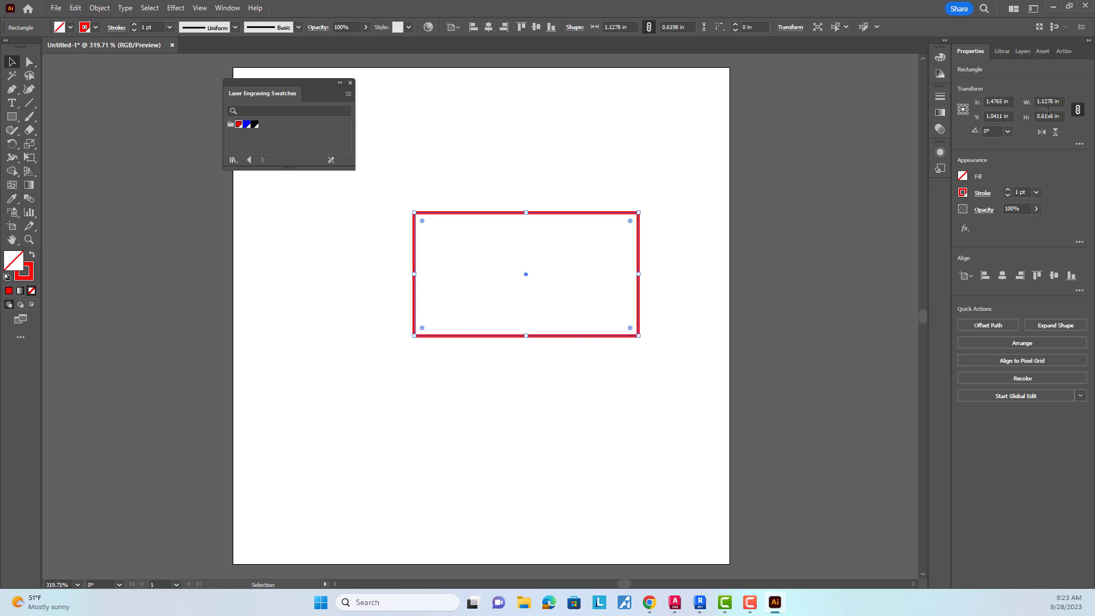
left_click(1078, 110)
left_click(1055, 102)
type("4")
left_click(1062, 116)
left_click_drag(1062, 116, 1031, 116)
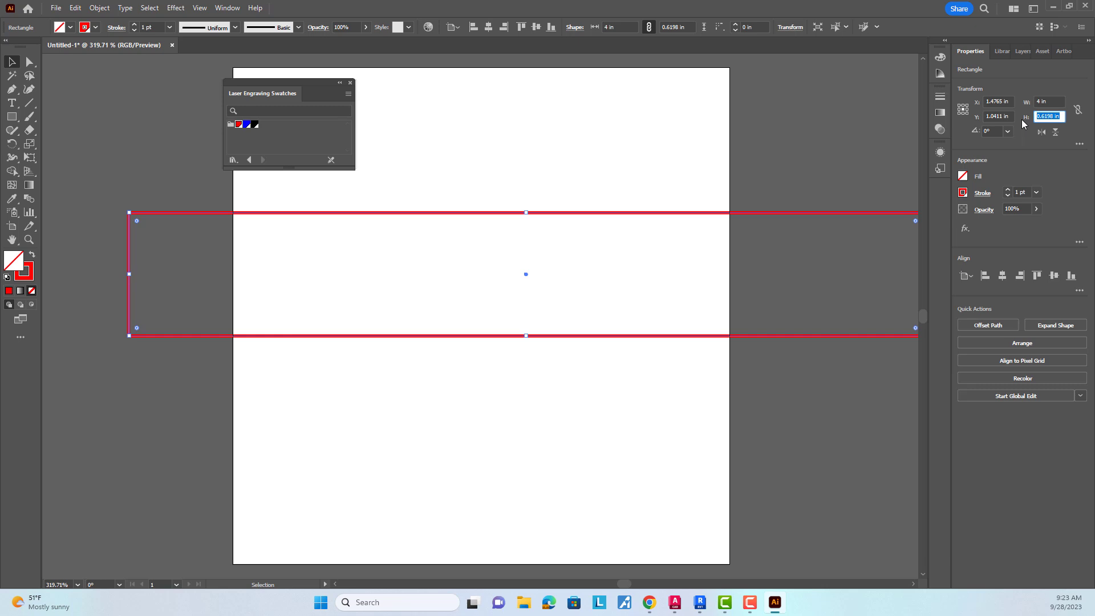
type("2.75")
key("Return")
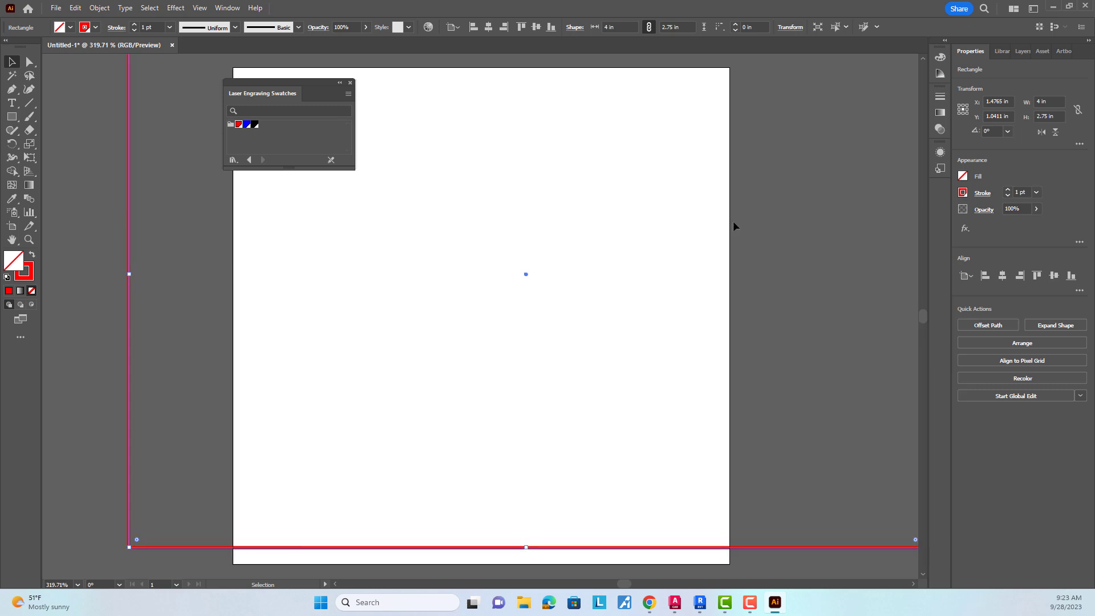
scroll(733, 223, "down", 2)
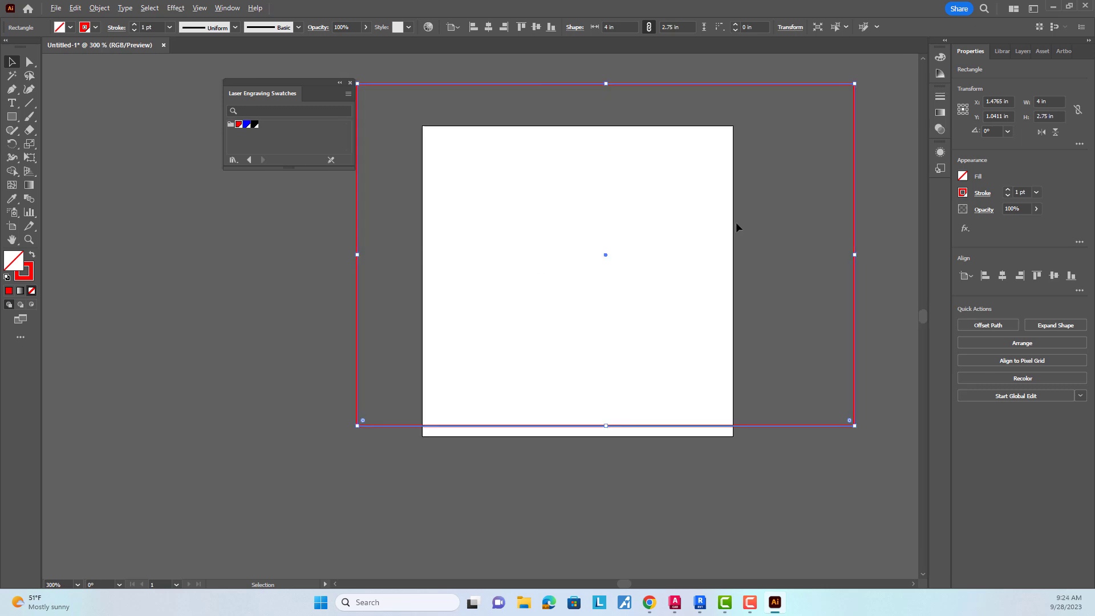
scroll(742, 265, "down", 3)
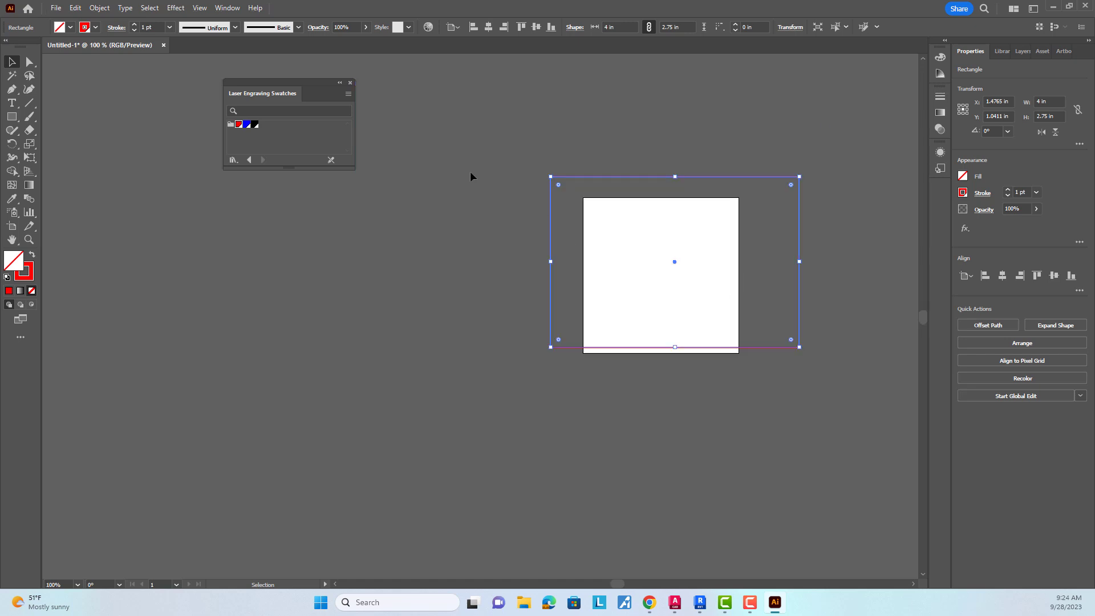
left_click(329, 269)
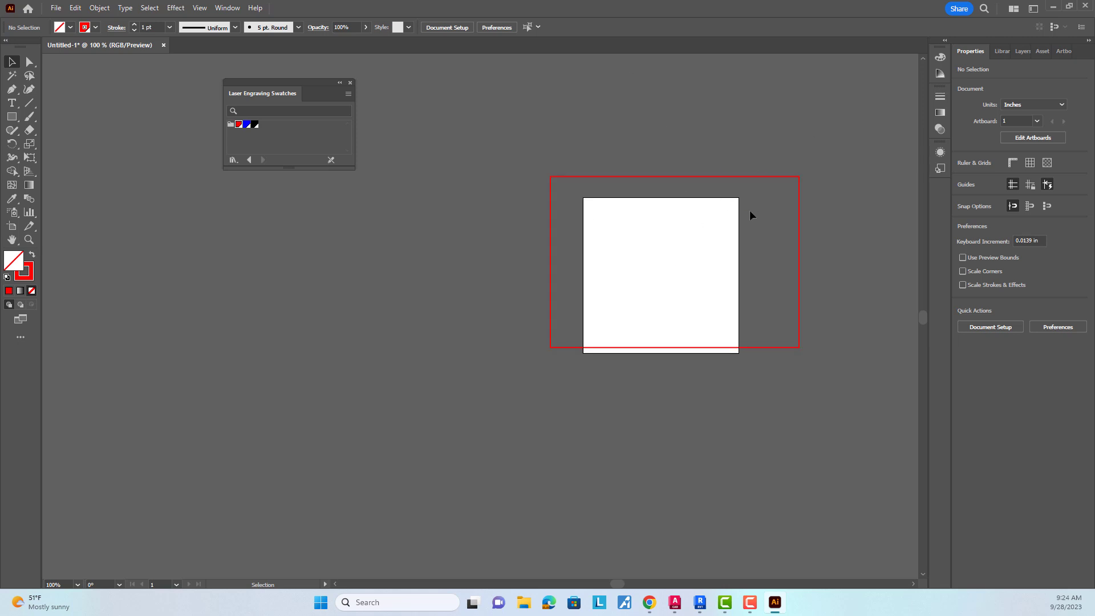
- Enlarge the artboard to about 4.22 by 2.9 in so that it surrounds the whole red rectangle
left_click(1028, 138)
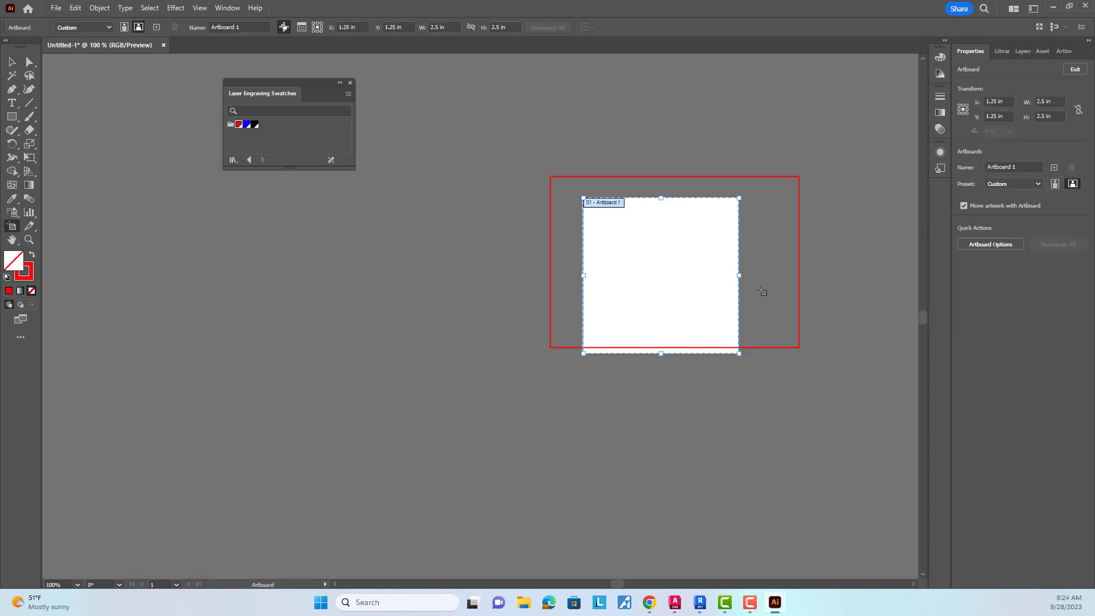
left_click_drag(740, 275, 805, 277)
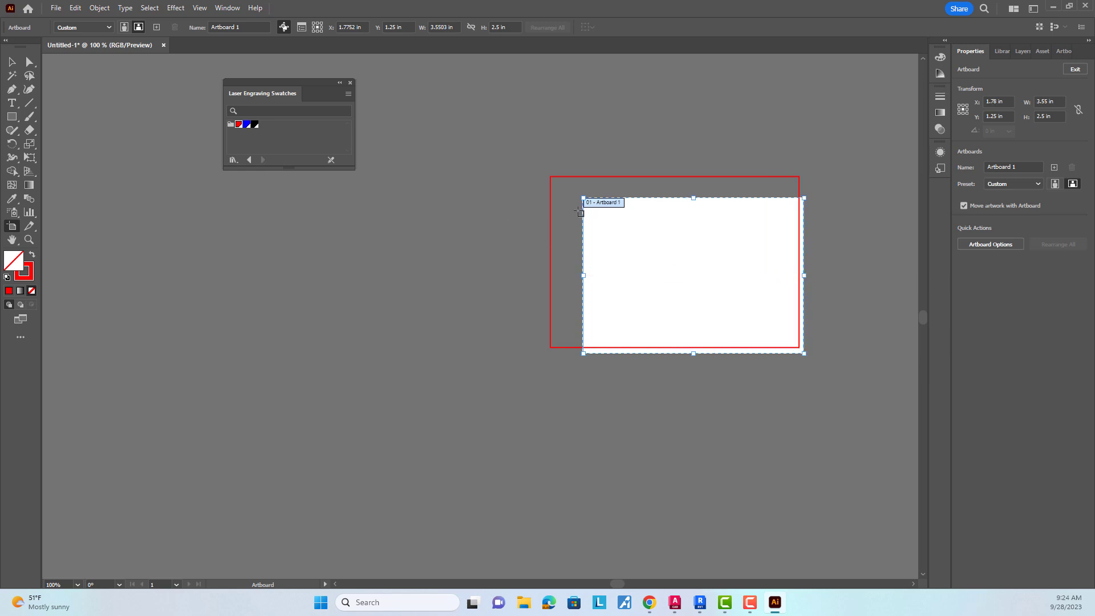
left_click_drag(582, 198, 541, 173)
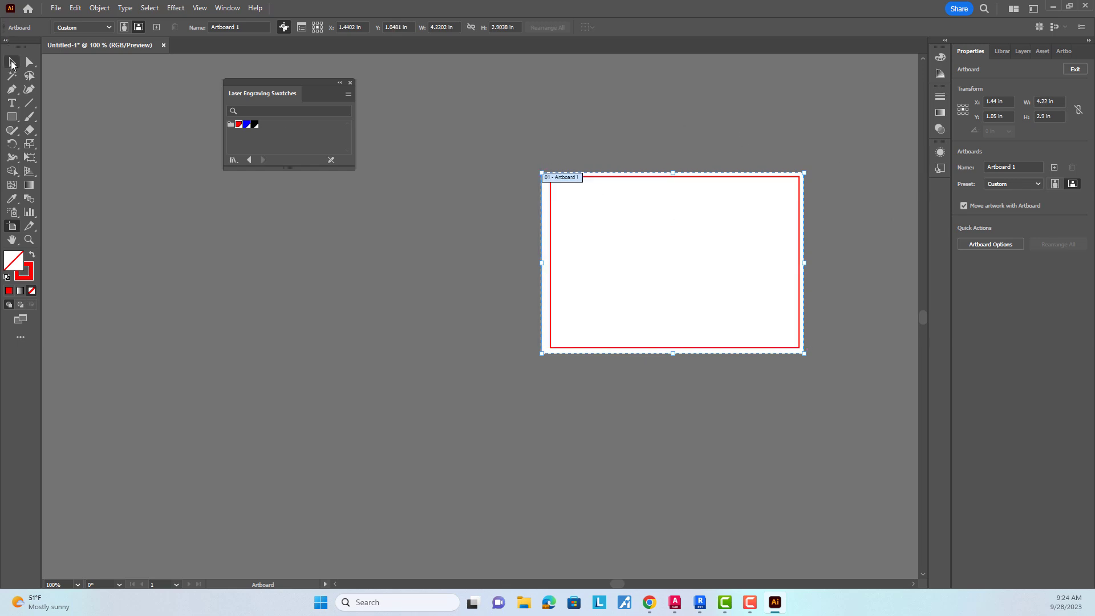
left_click(11, 61)
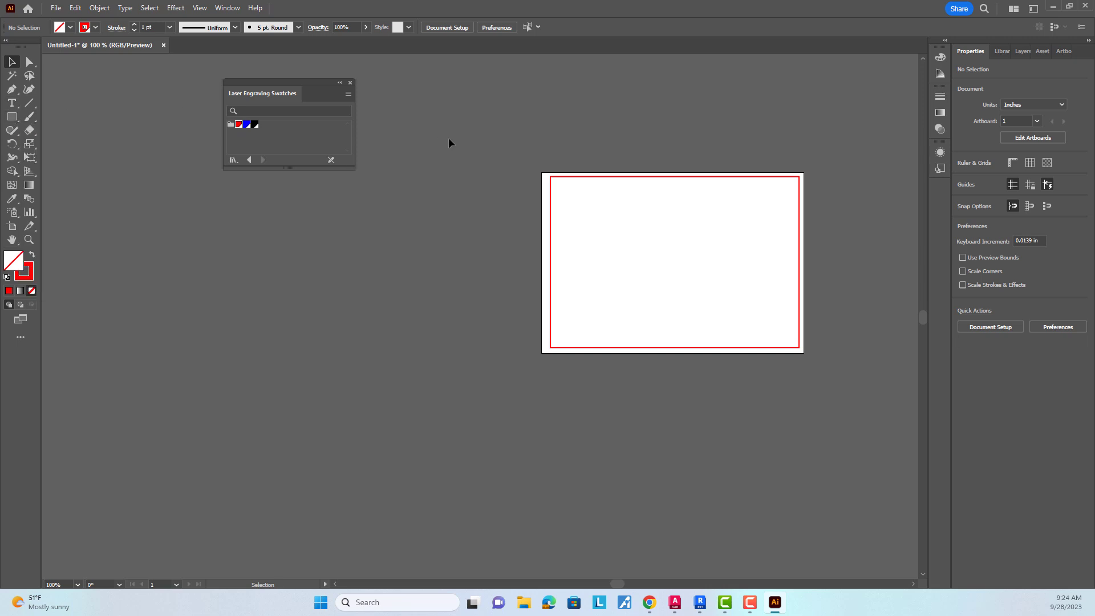
- Round all four corners of the red rectangle to a radius of about 0.44 in and deselect it
left_click(567, 178)
scroll(549, 182, "up", 2)
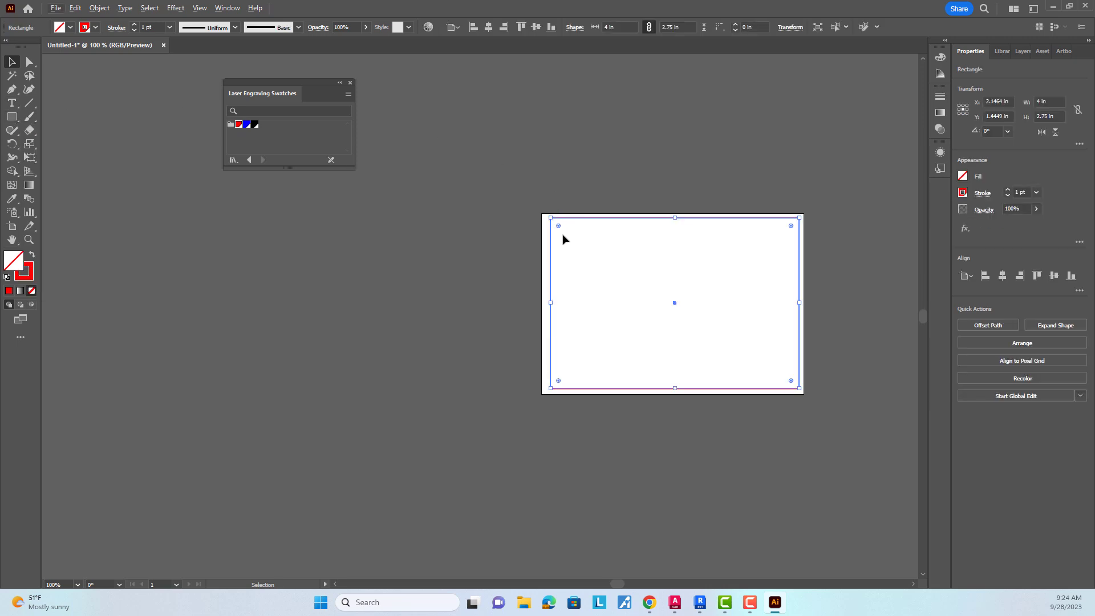
left_click_drag(556, 233, 557, 246)
scroll(558, 262, "up", 2)
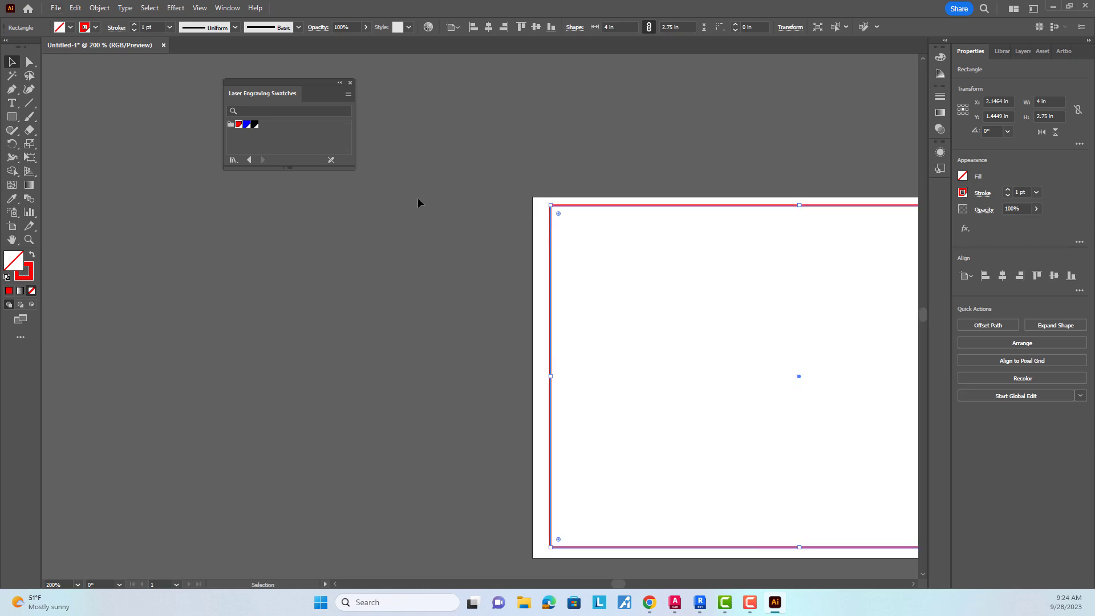
left_click(429, 202)
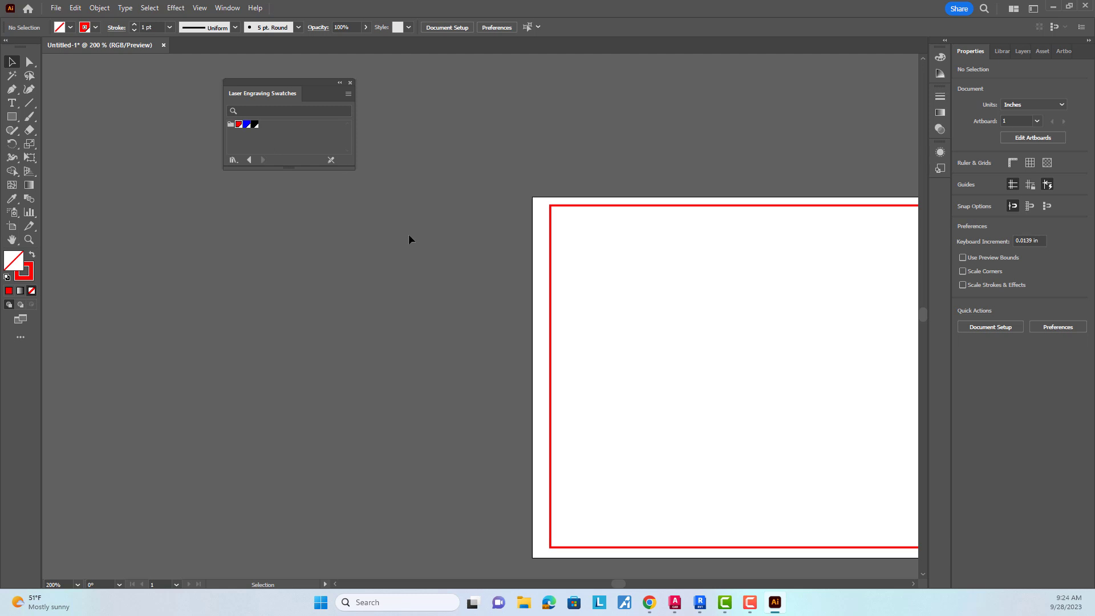
scroll(398, 240, "right", 2)
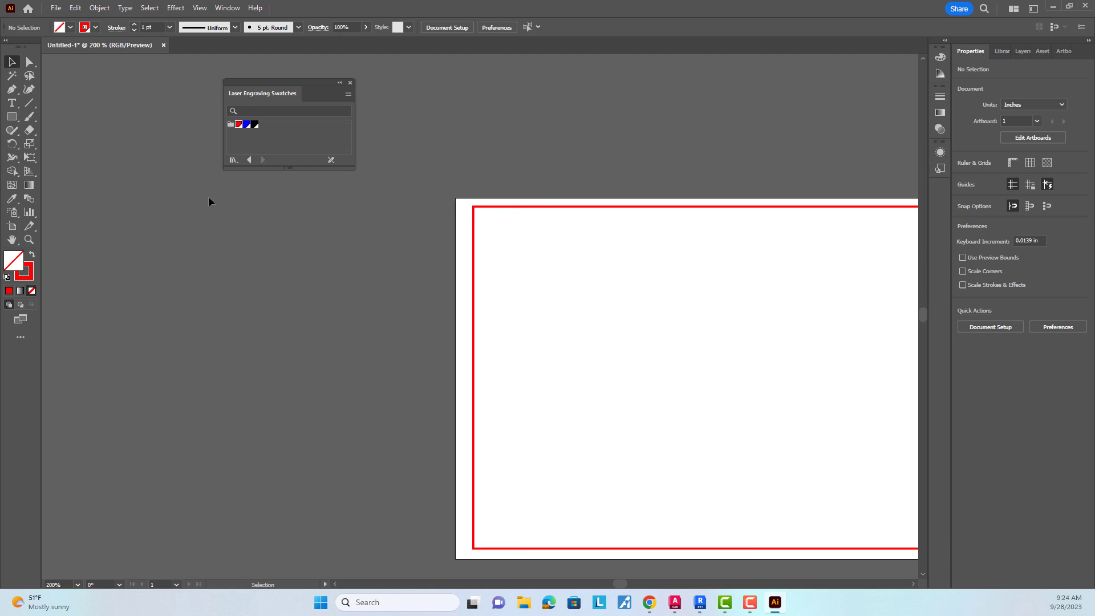
scroll(257, 242, "down", 2)
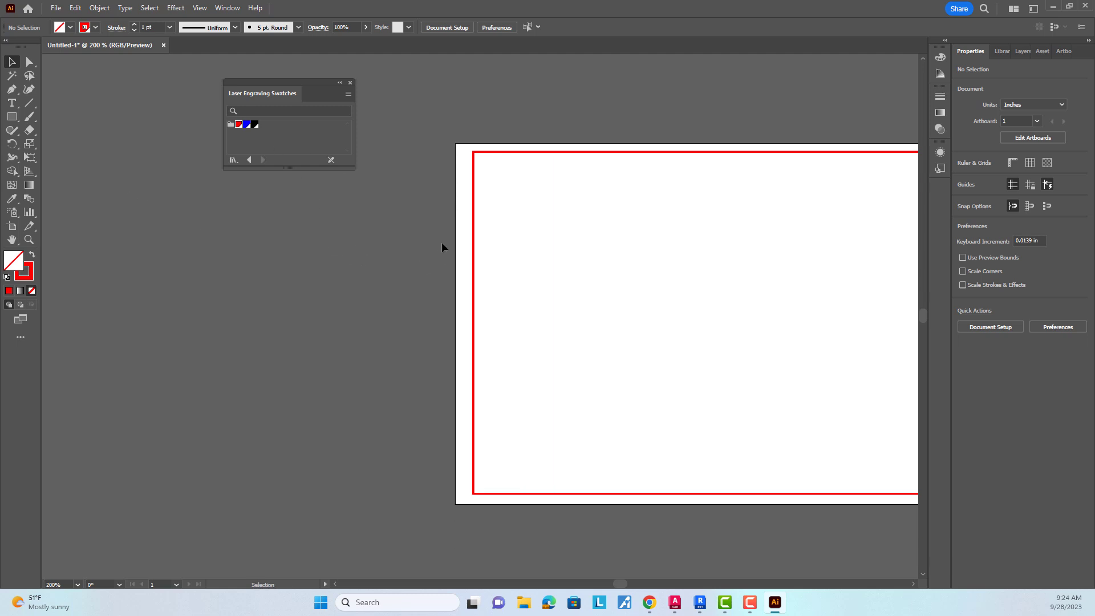
scroll(442, 249, "down", 2)
scroll(599, 218, "up", 1)
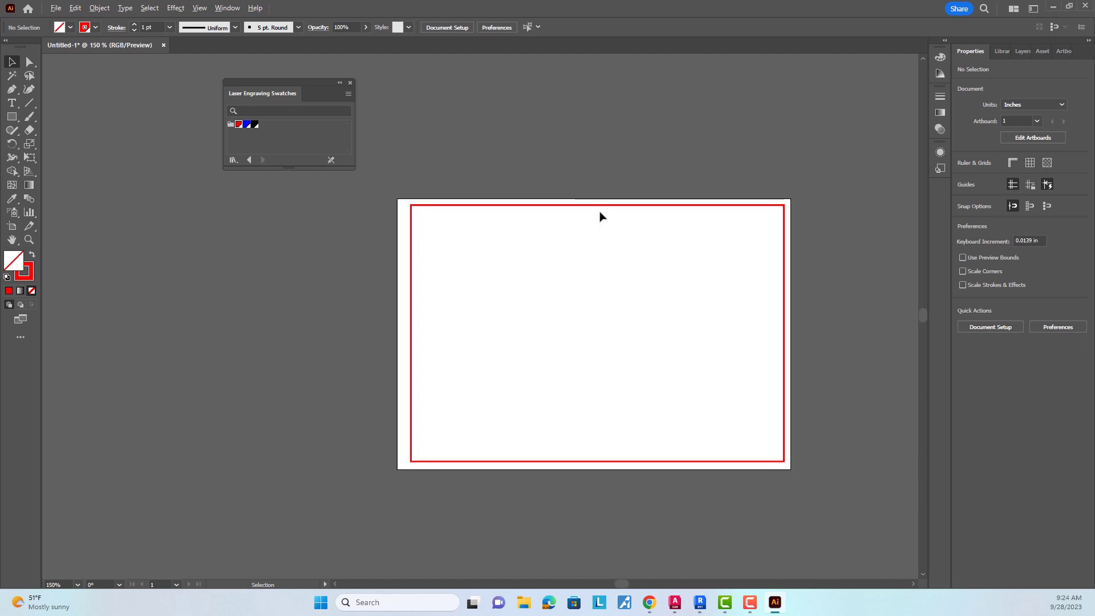
left_click(560, 206)
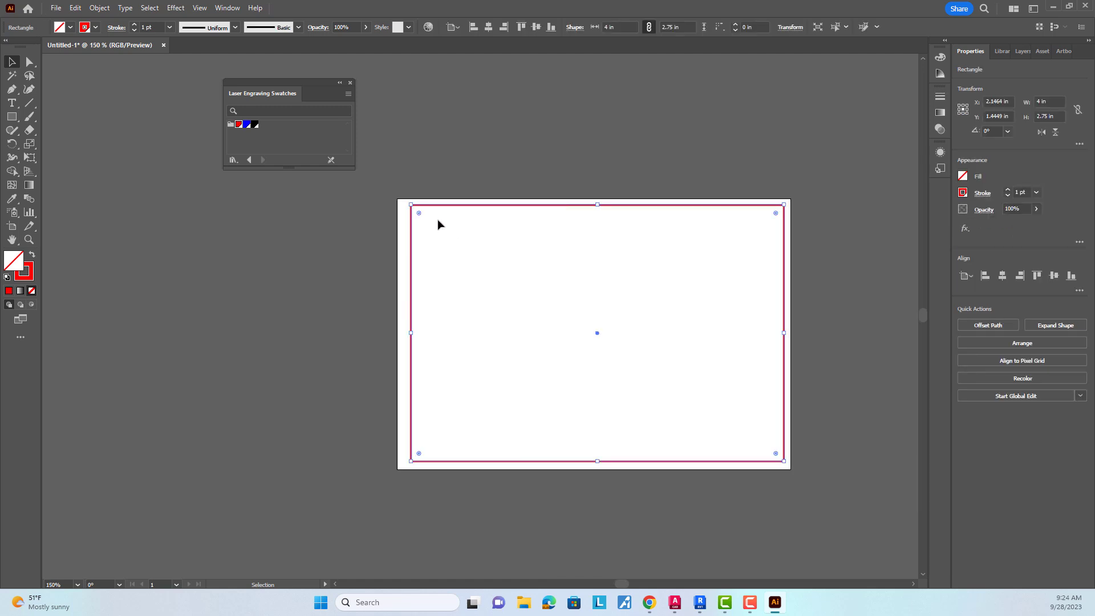
left_click_drag(419, 213, 453, 245)
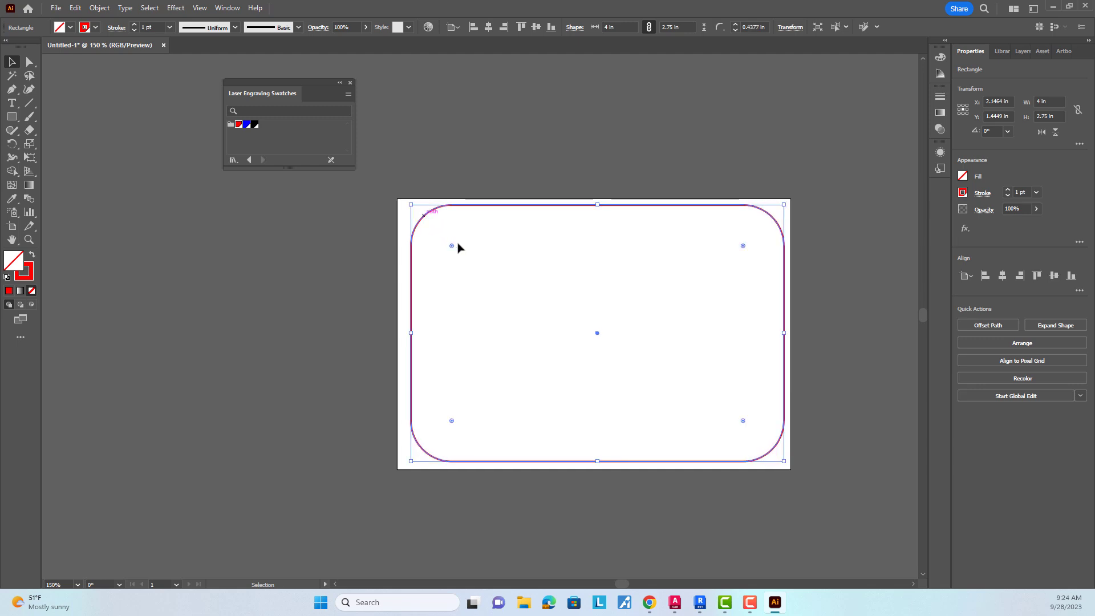
left_click(368, 240)
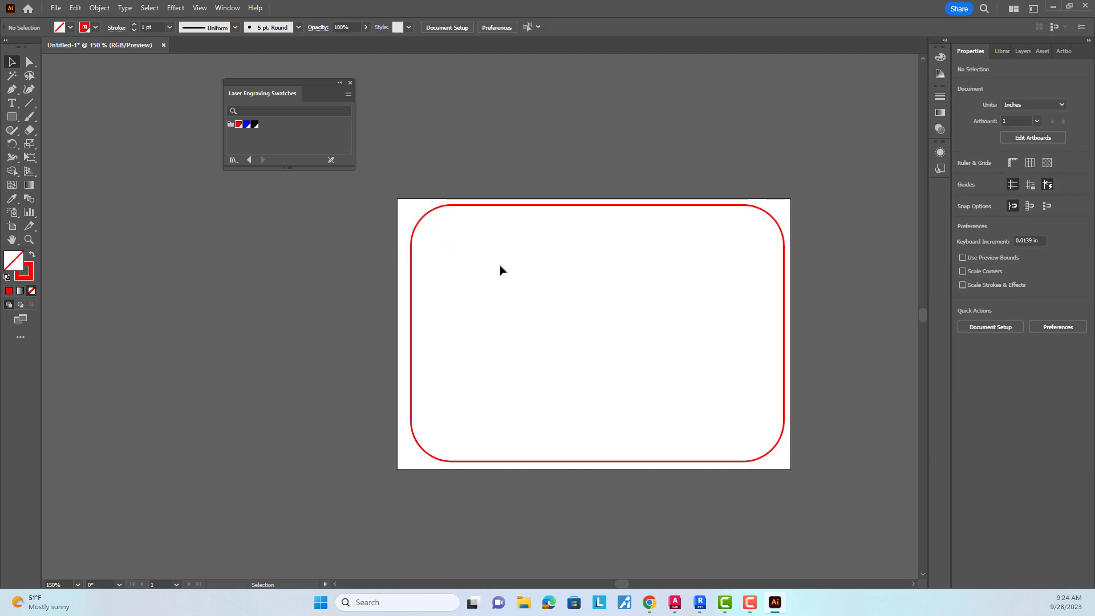
- Draw a circle about 0.25 in in diameter and position it inside the rounded rectangle's upper-left corner
left_click(12, 117)
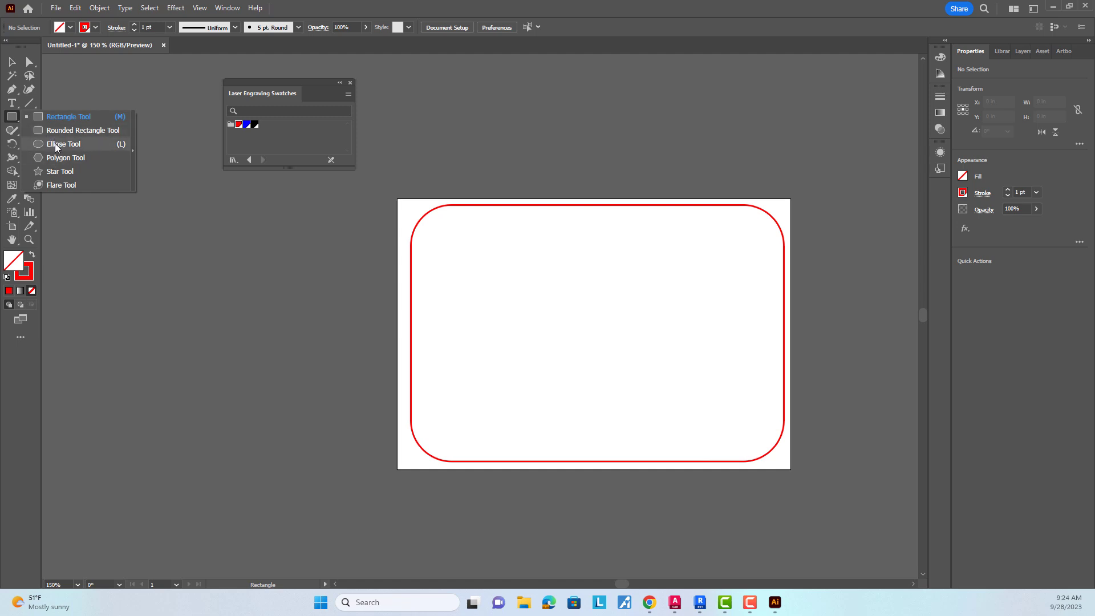
left_click(56, 146)
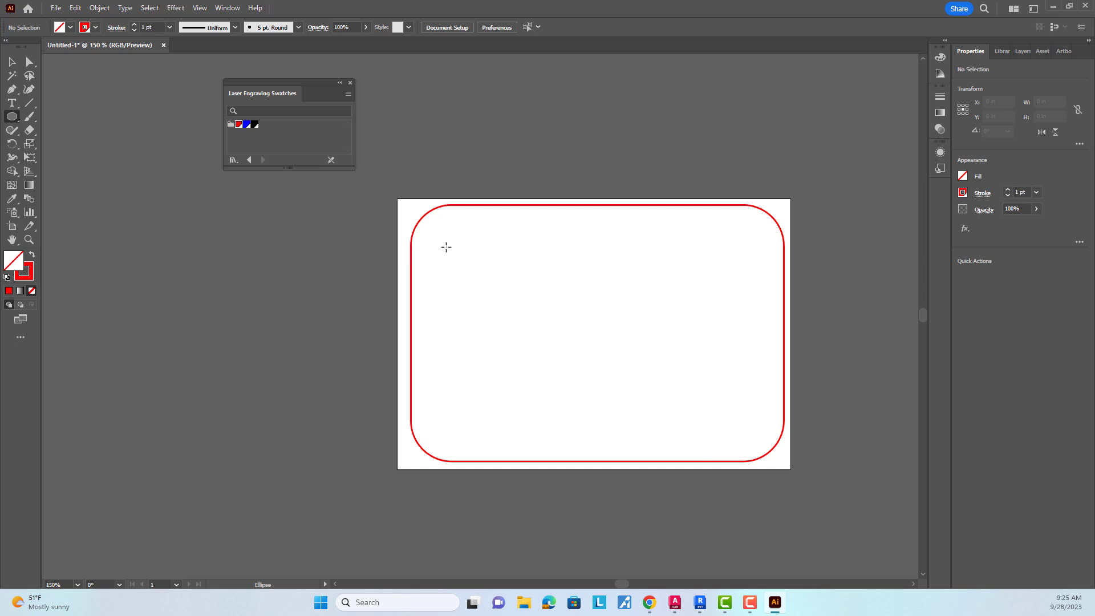
left_click_drag(446, 247, 470, 224)
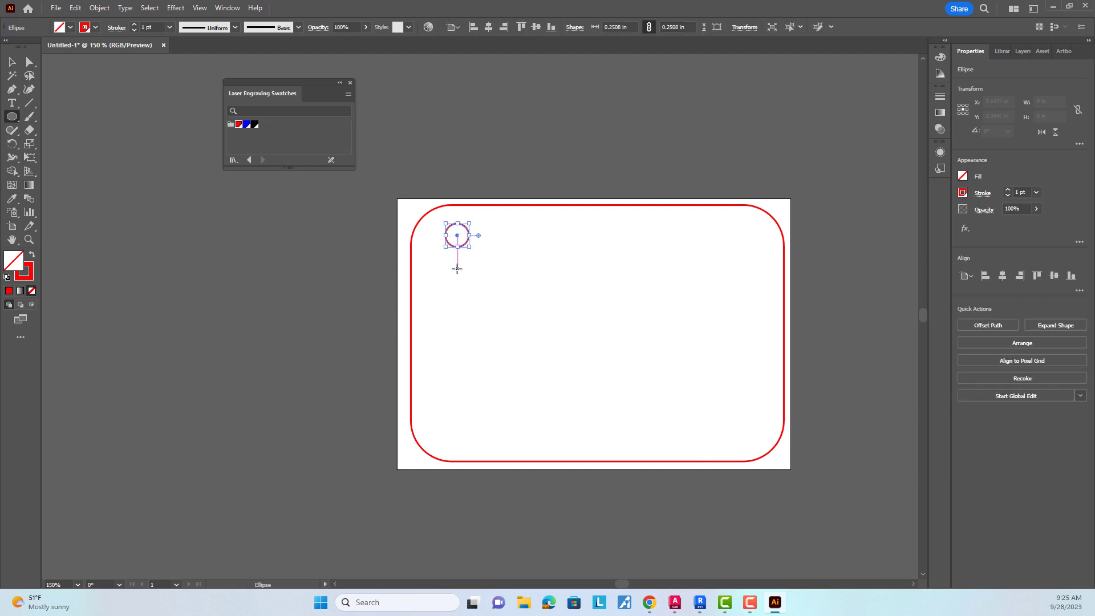
left_click(12, 61)
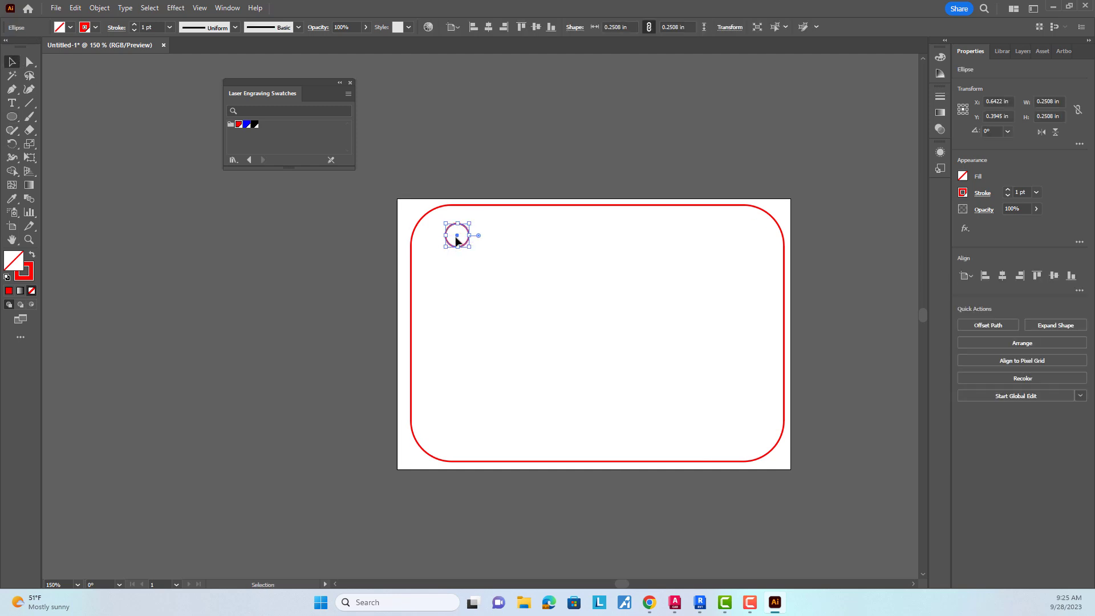
left_click_drag(459, 240, 452, 248)
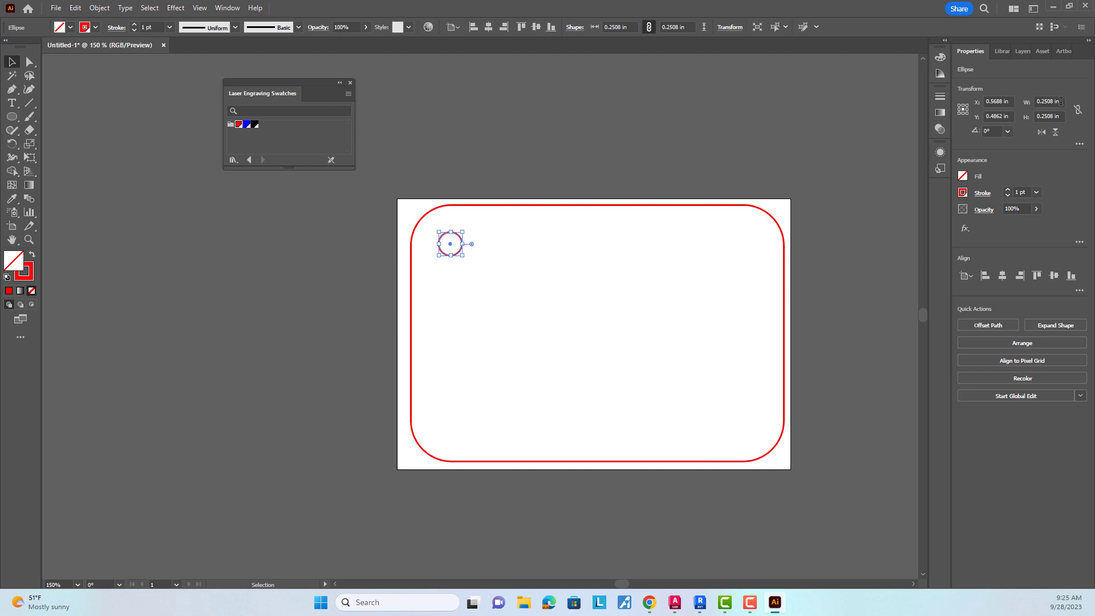
- Set the circle's diameter to 0.15 in with linked proportions and move it closer to the rectangle's upper-left corner
left_click(1079, 112)
left_click(1048, 102)
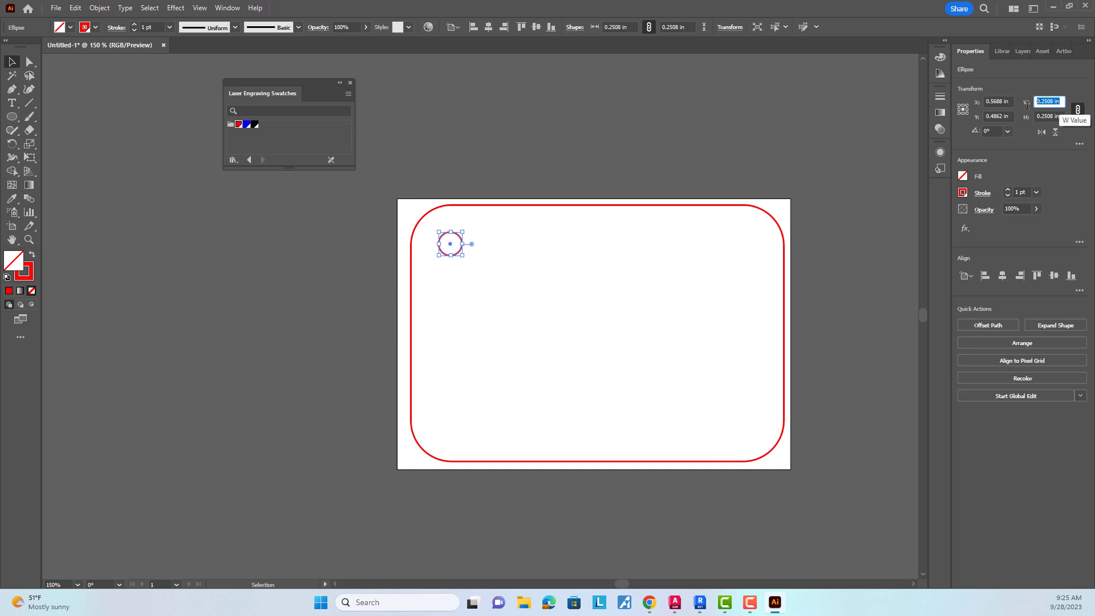
type("15")
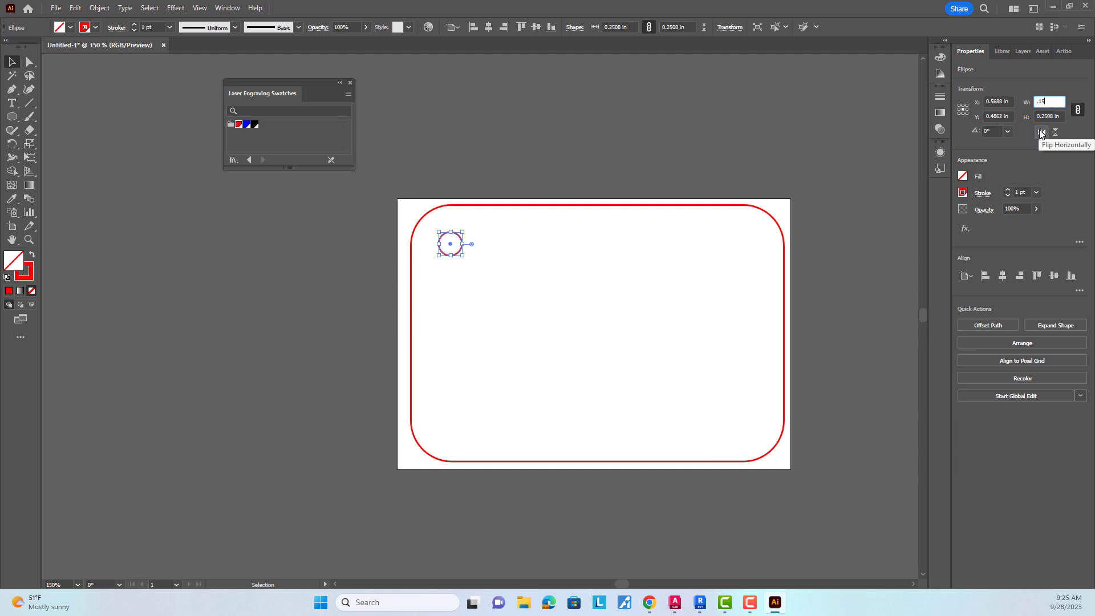
type("15")
key("Return")
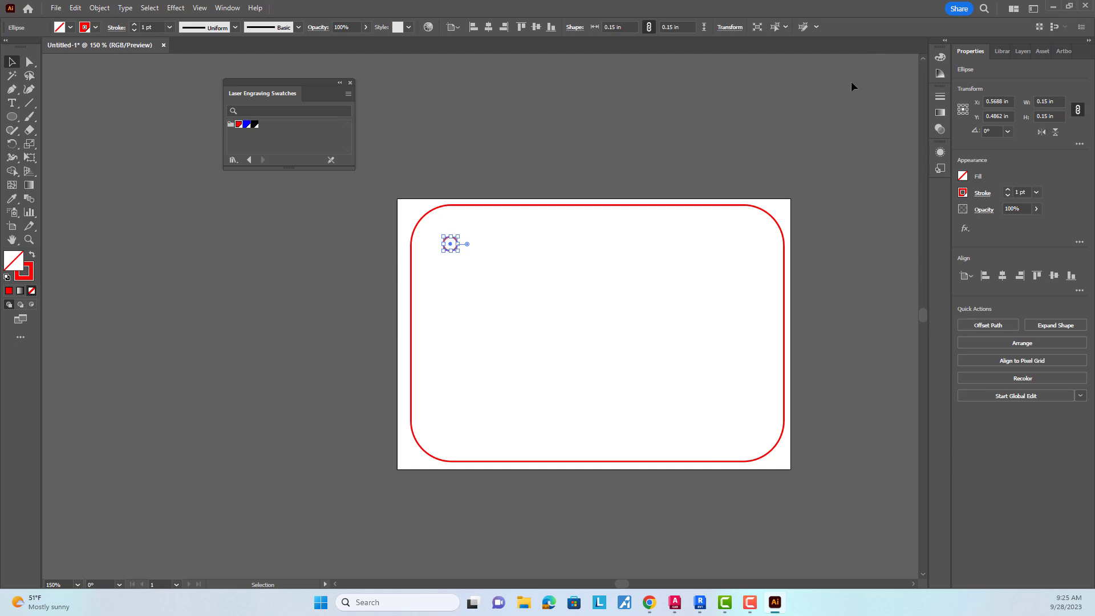
left_click(709, 141)
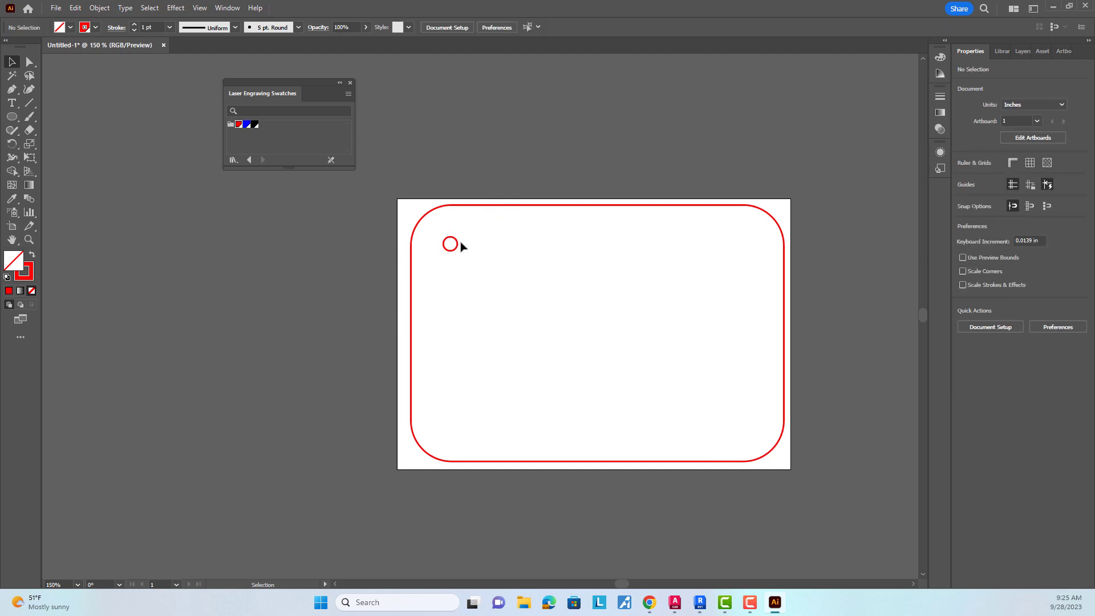
left_click_drag(457, 245, 444, 234)
left_click(475, 159)
left_click(99, 9)
mouse_move(171, 303)
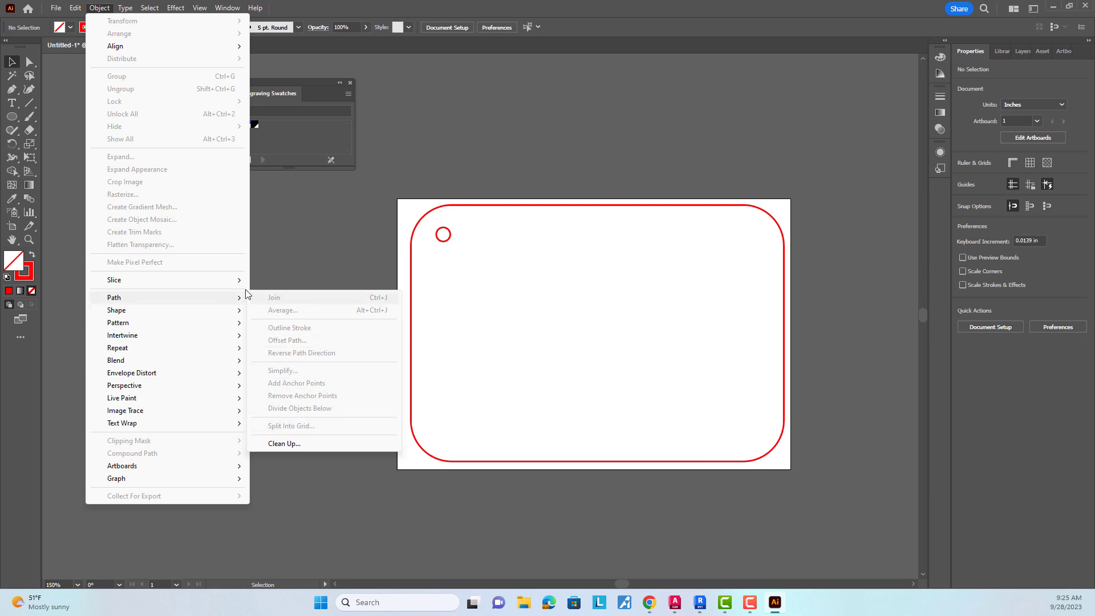
left_click(381, 213)
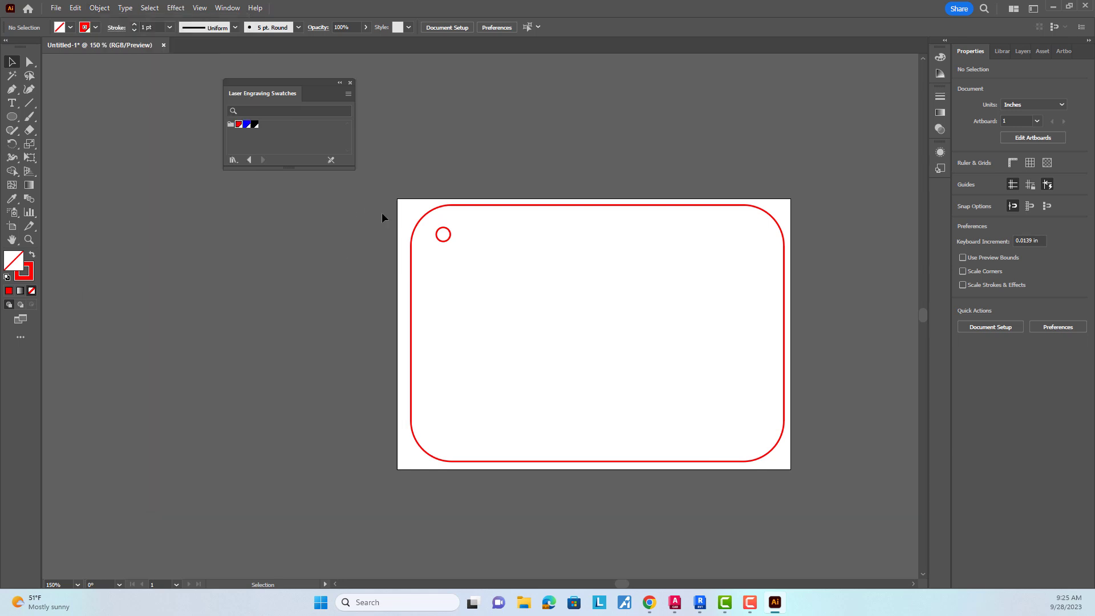
- Start an Offset Path on the large red rounded rectangle and preview it with an offset of -0.5 in
left_click(484, 211)
left_click(100, 8)
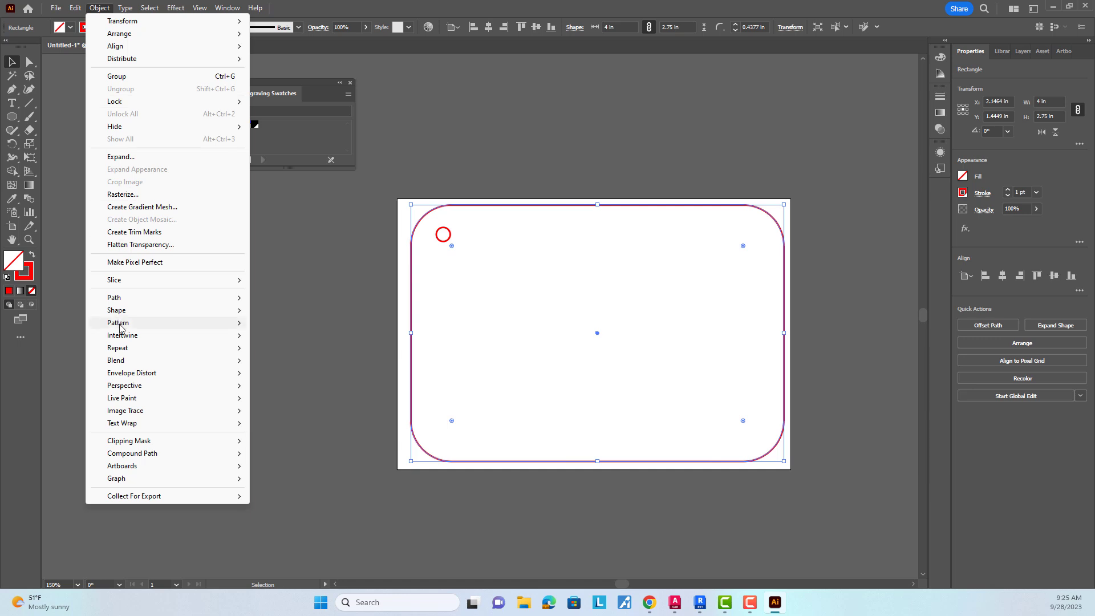
mouse_move(128, 299)
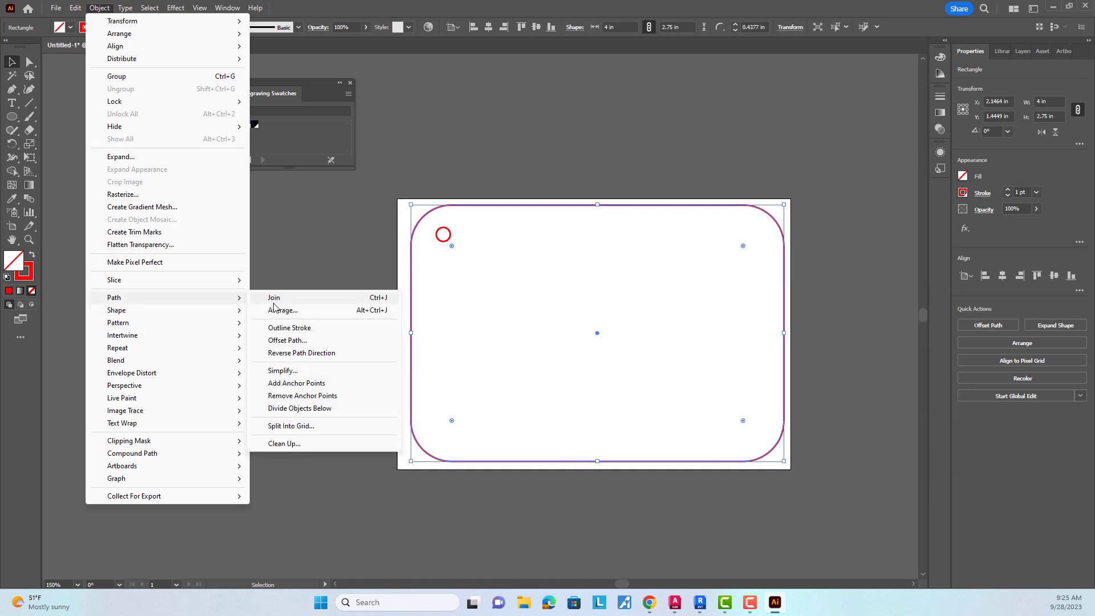
left_click(301, 341)
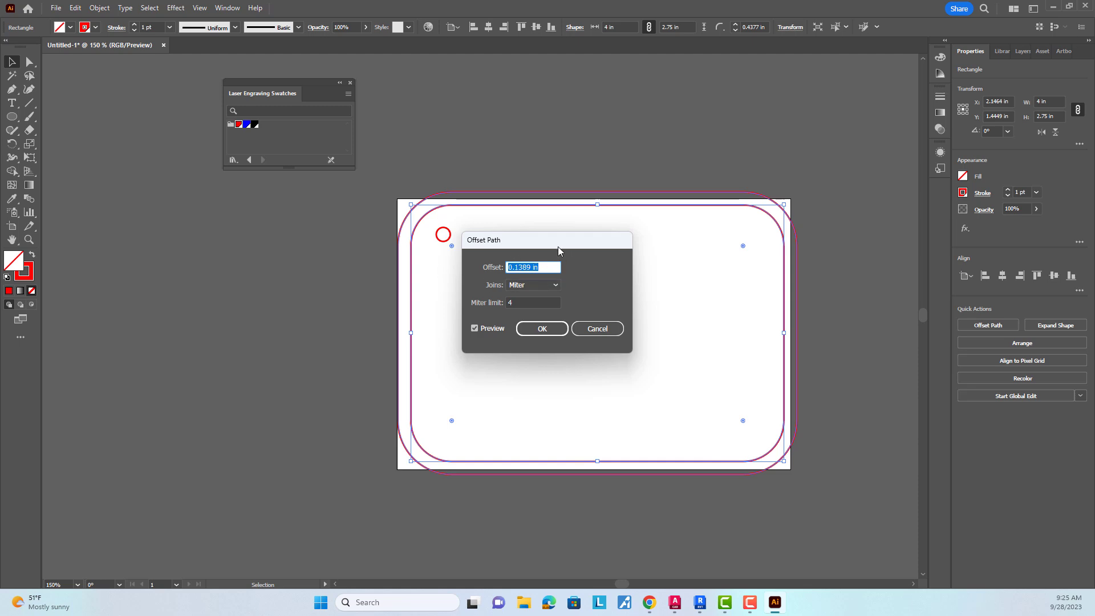
type("-.5")
left_click(479, 330)
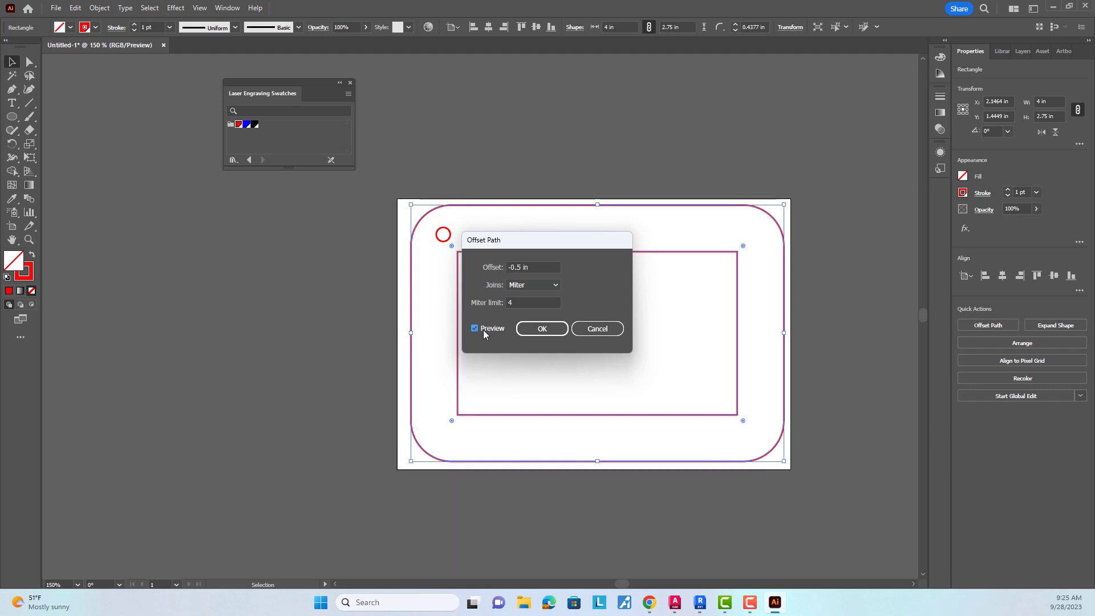
left_click(480, 329)
- Try offset values of -0.25 in and -0.35 in for the rounded rectangle and preview each one
left_click(517, 266)
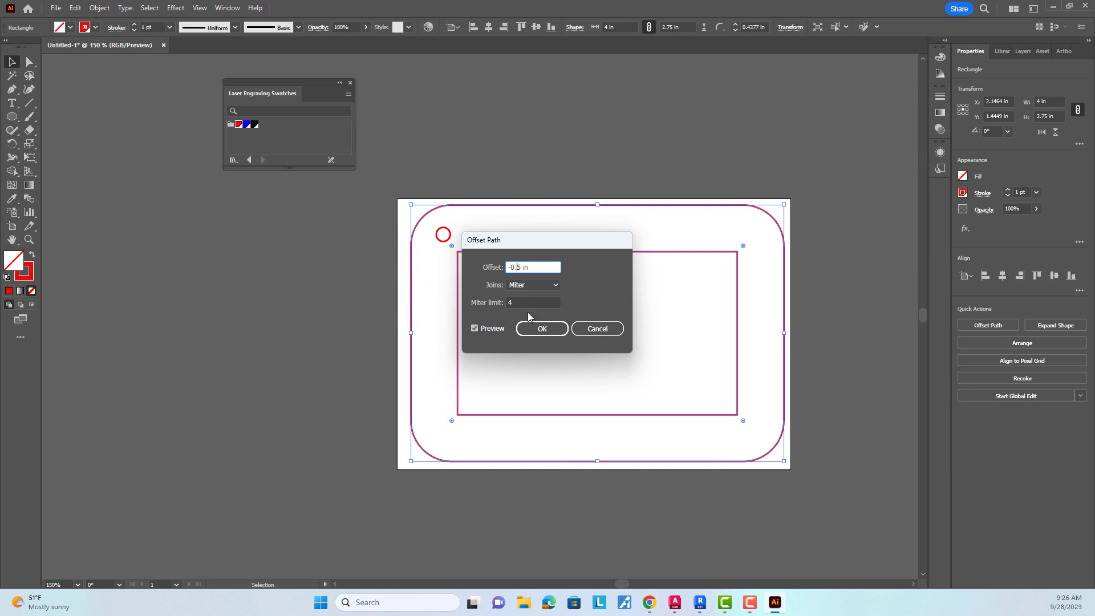
type("2")
left_click(478, 330)
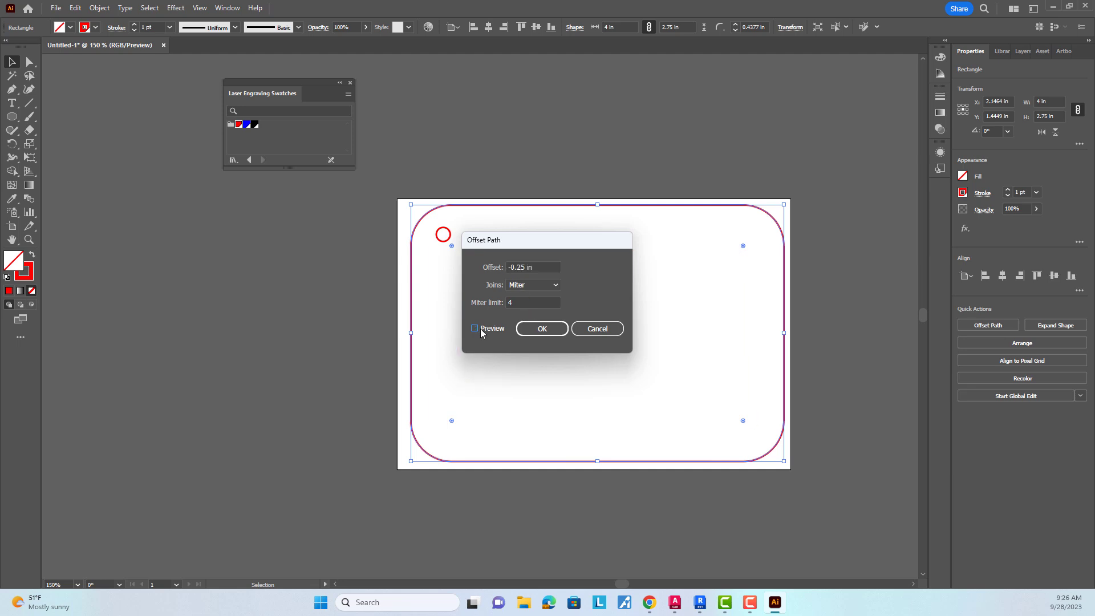
left_click(478, 330)
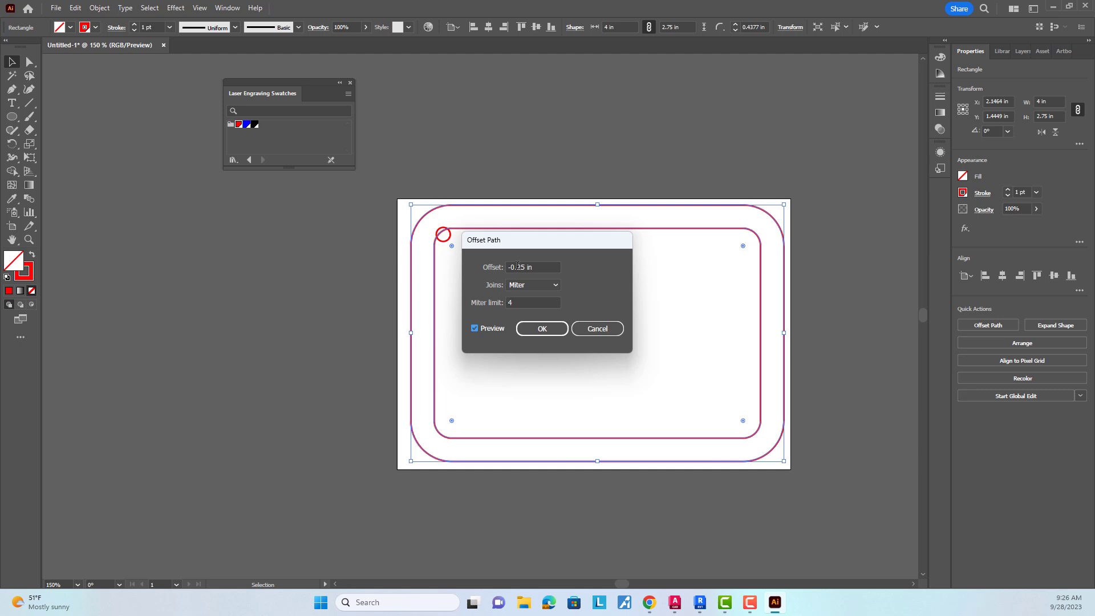
left_click_drag(516, 267, 521, 266)
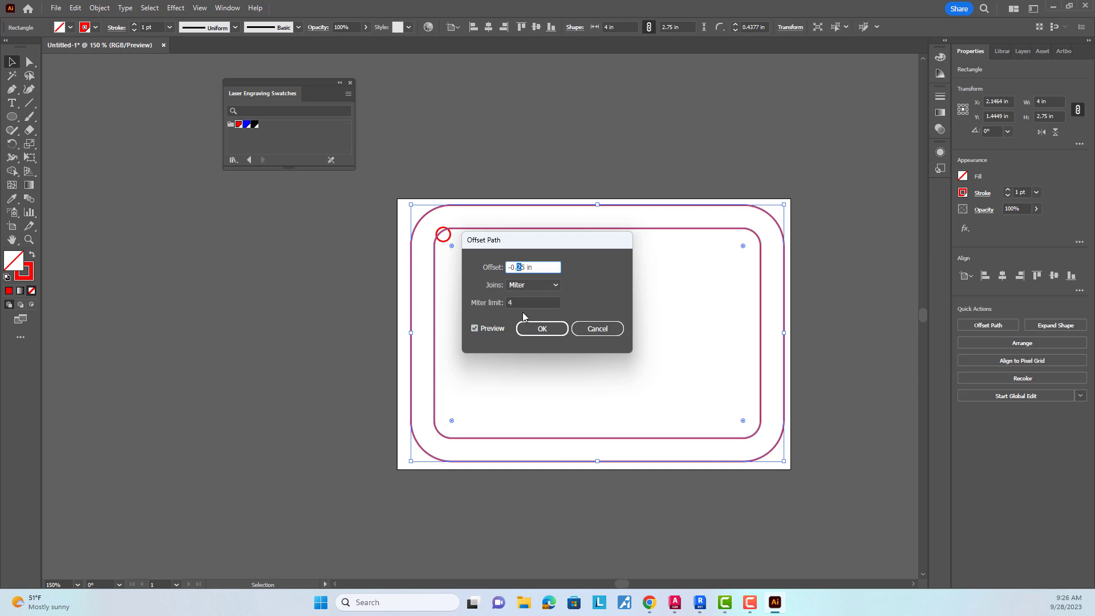
left_click(495, 328)
left_click(497, 330)
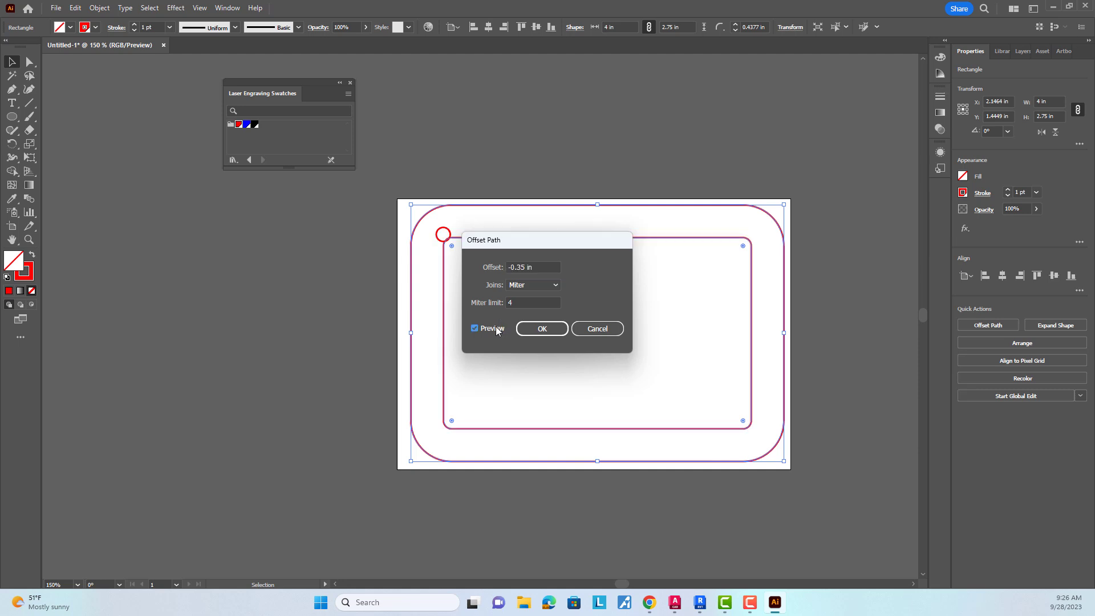
- Create the inner rectangle with an offset of -0.5 in and Bevel joins, and round its corners to a radius of about 0.23 in
left_click(519, 266)
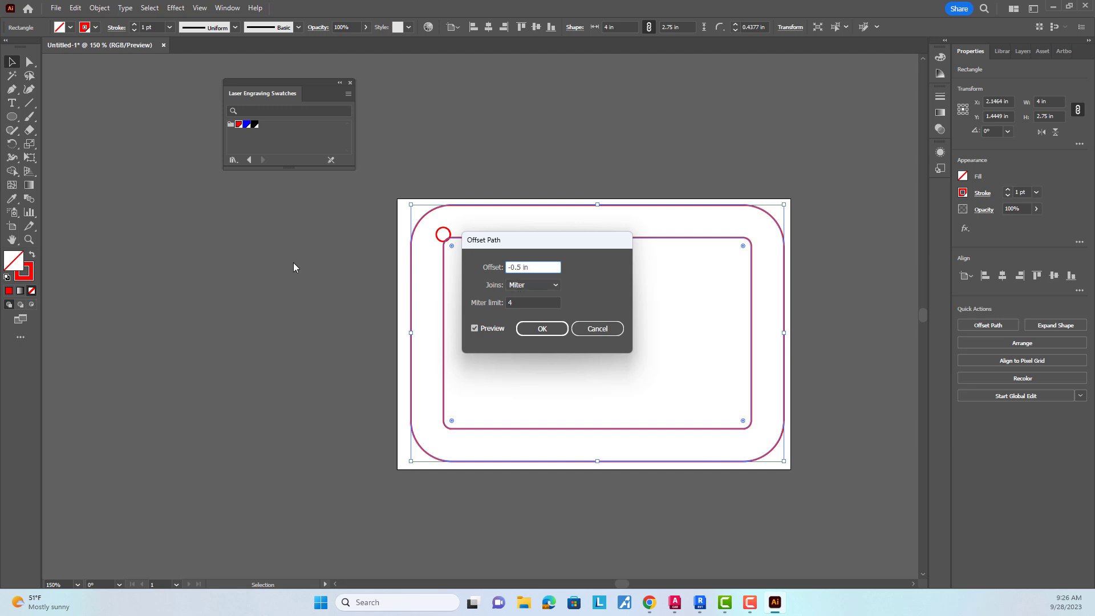
left_click(491, 329)
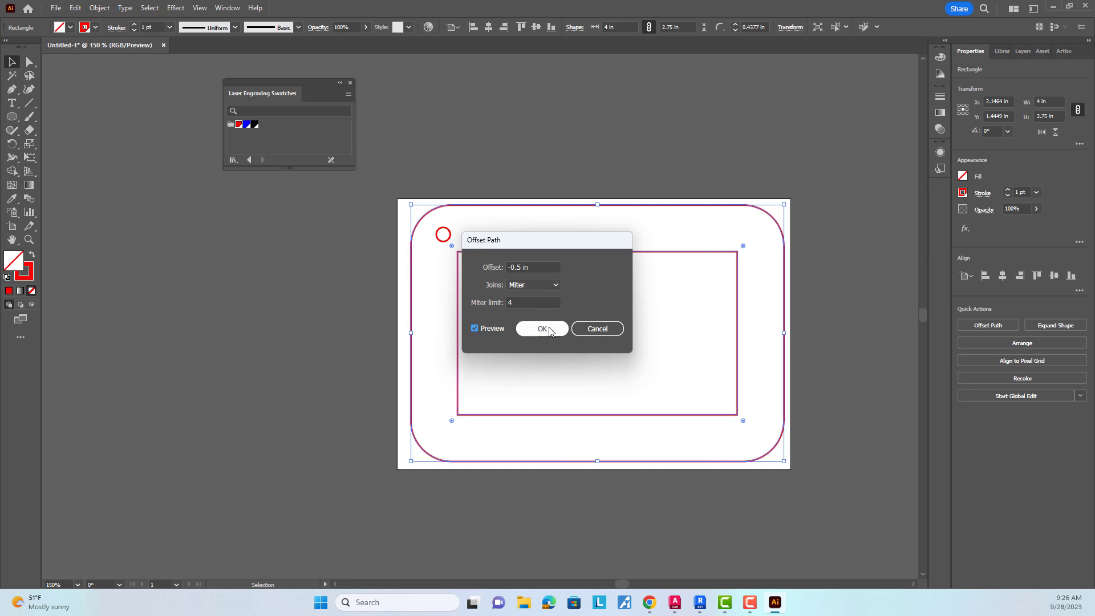
left_click(557, 287)
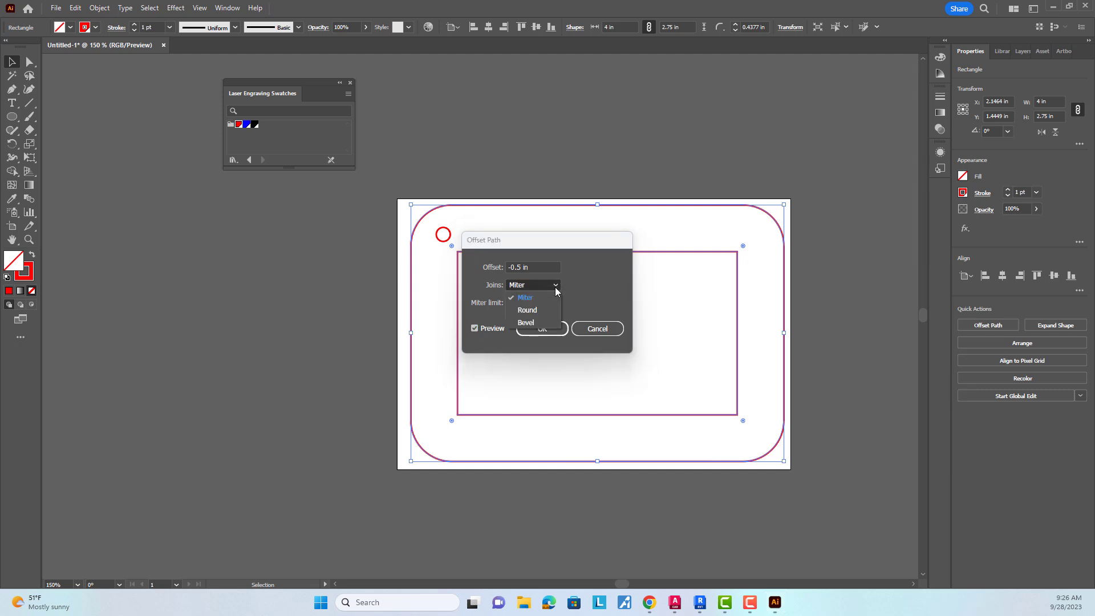
left_click(546, 310)
left_click(554, 285)
left_click(548, 322)
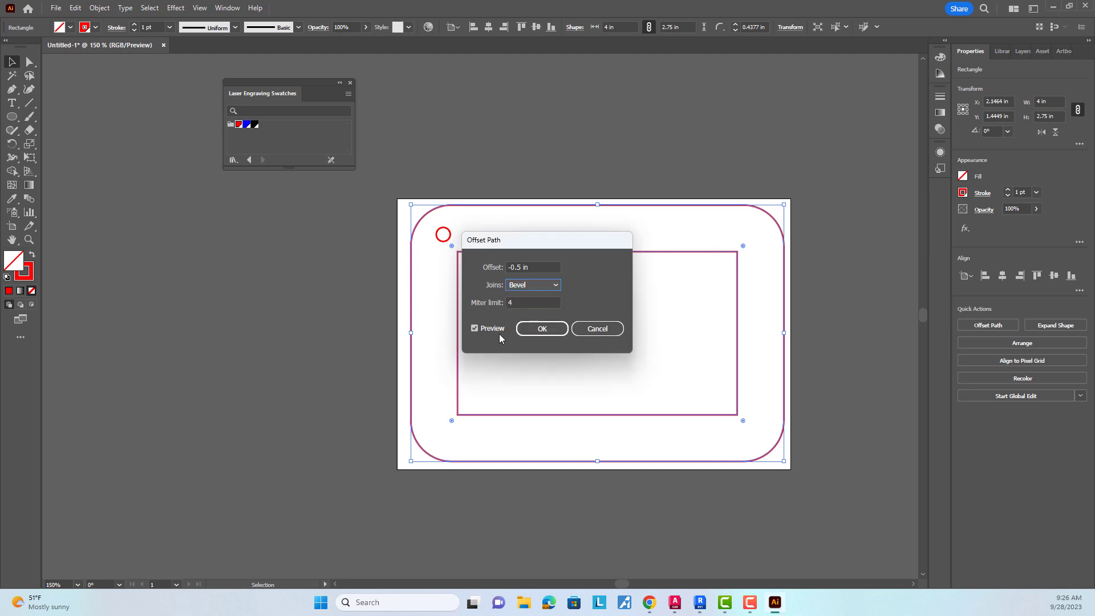
left_click(542, 328)
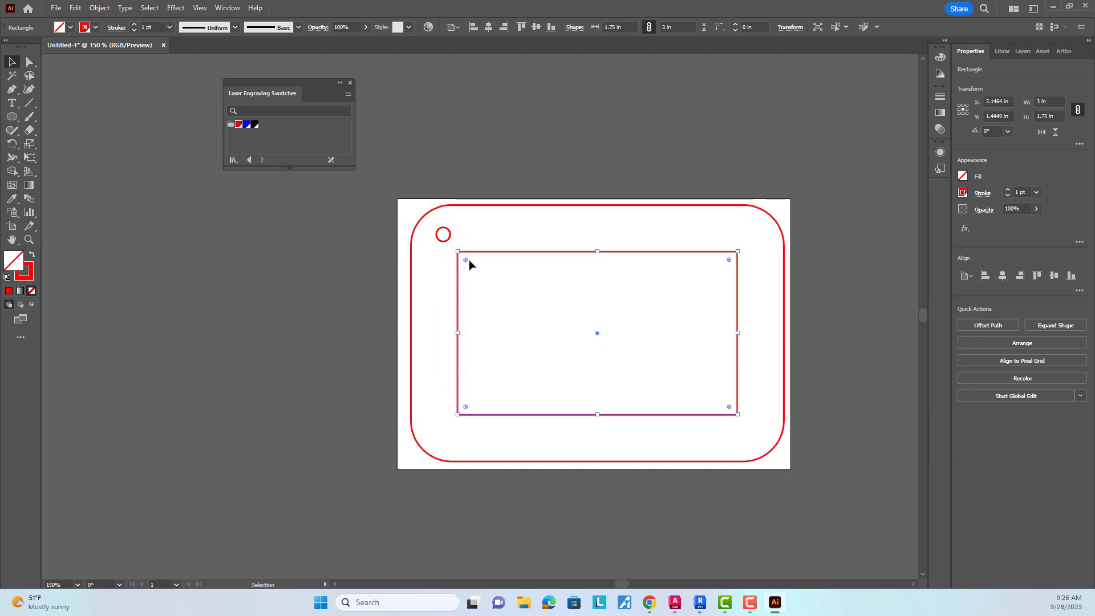
left_click_drag(465, 260, 478, 272)
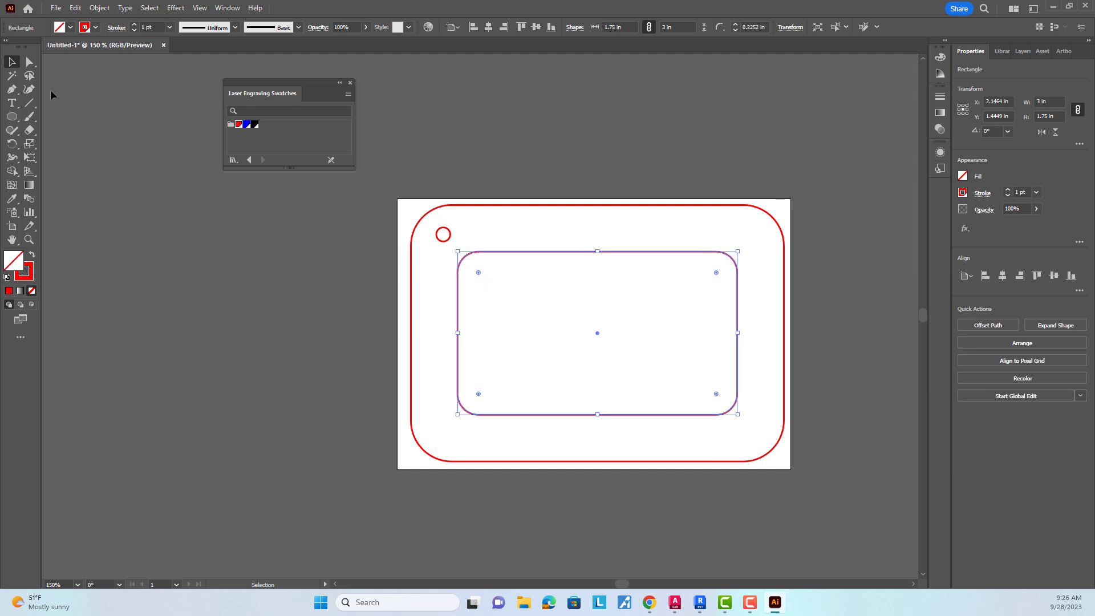
left_click(459, 179)
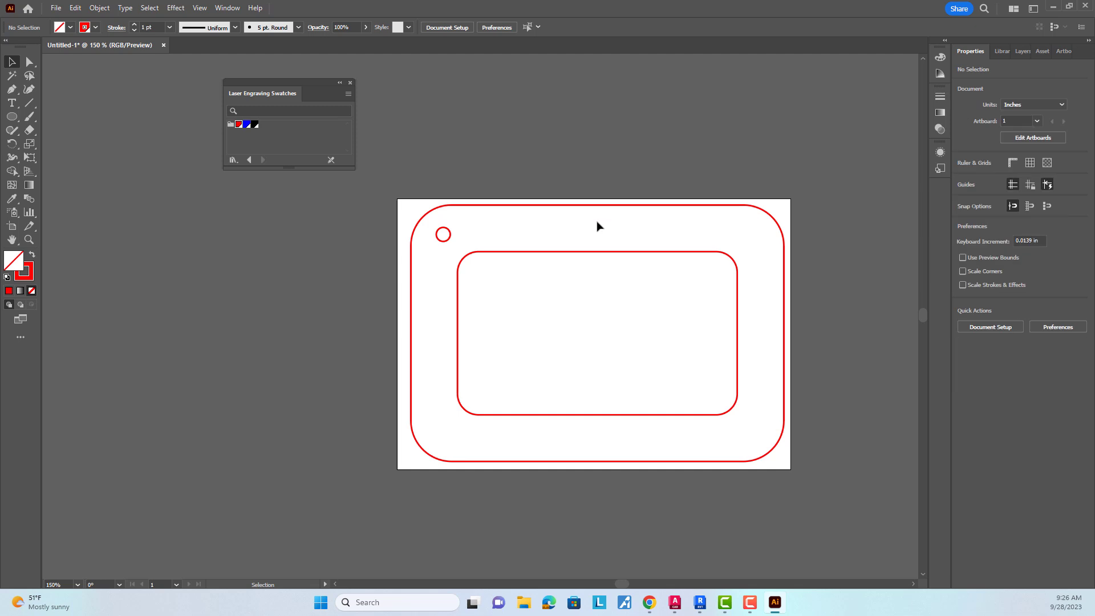
- Give the inner rounded rectangle the blue laser swatch as its stroke with no fill, and deselect it
left_click(655, 252)
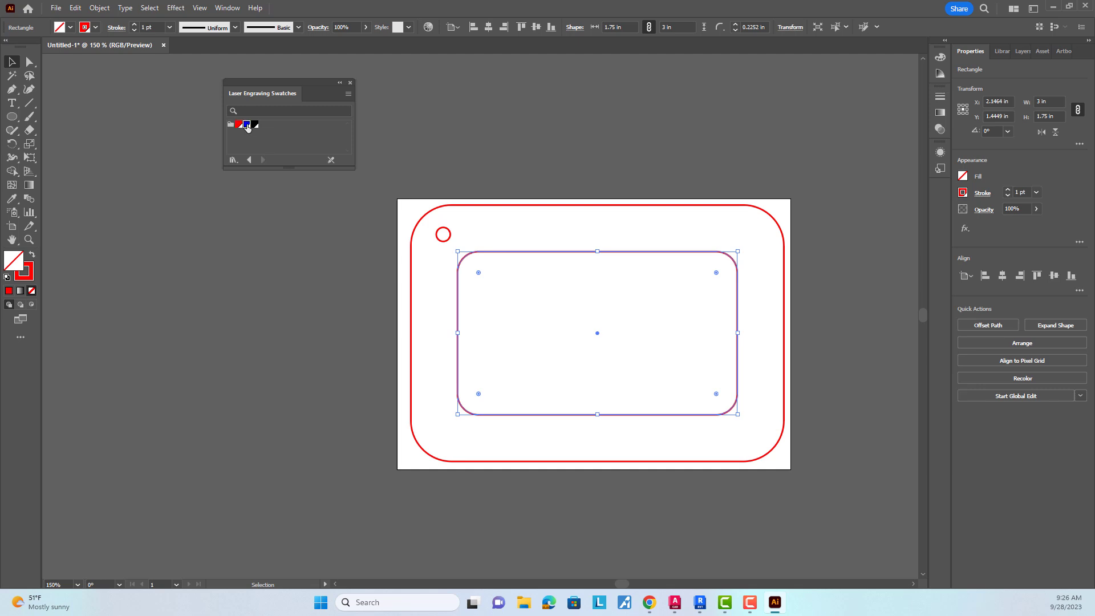
left_click(248, 125)
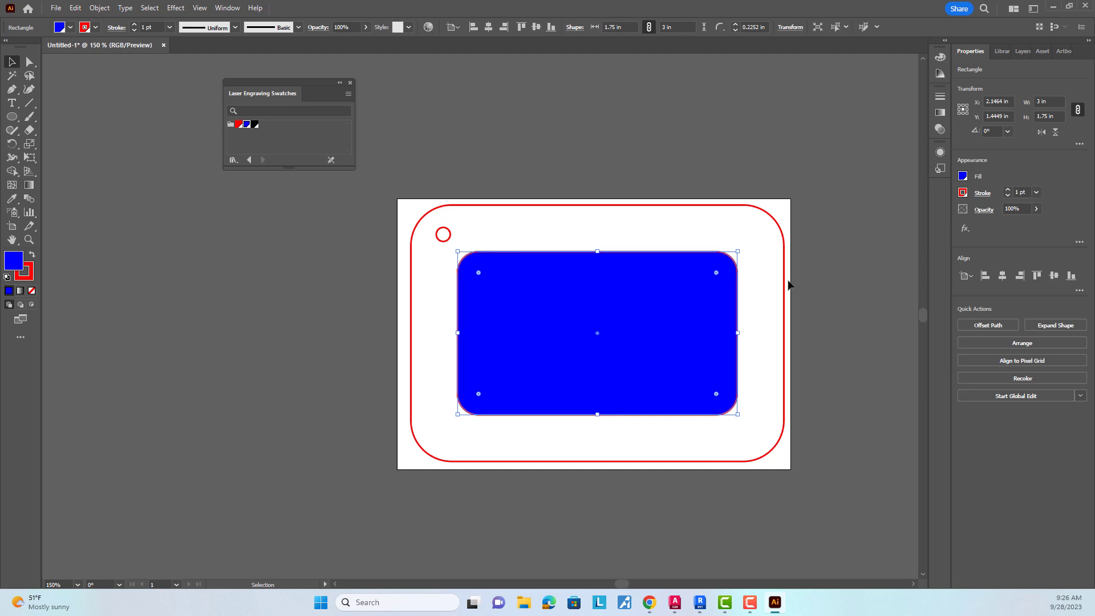
left_click(962, 177)
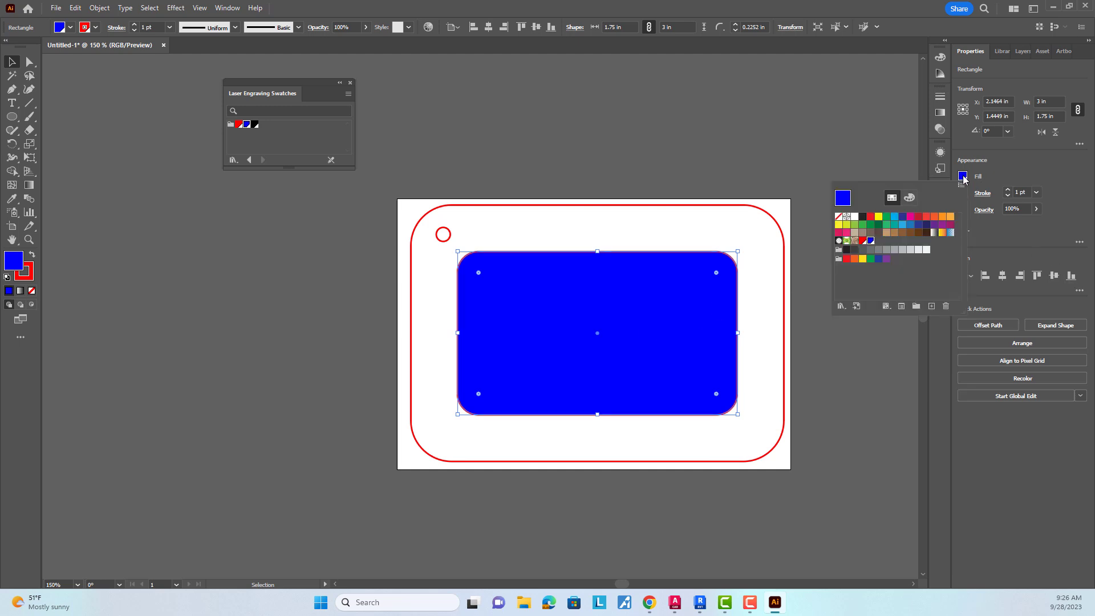
left_click(838, 217)
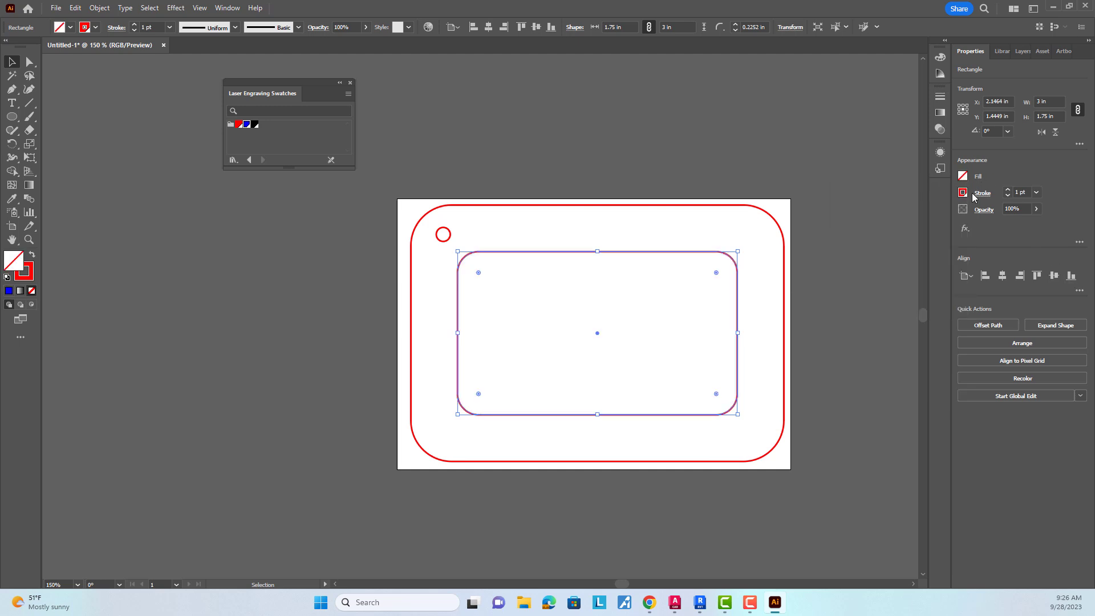
left_click(962, 193)
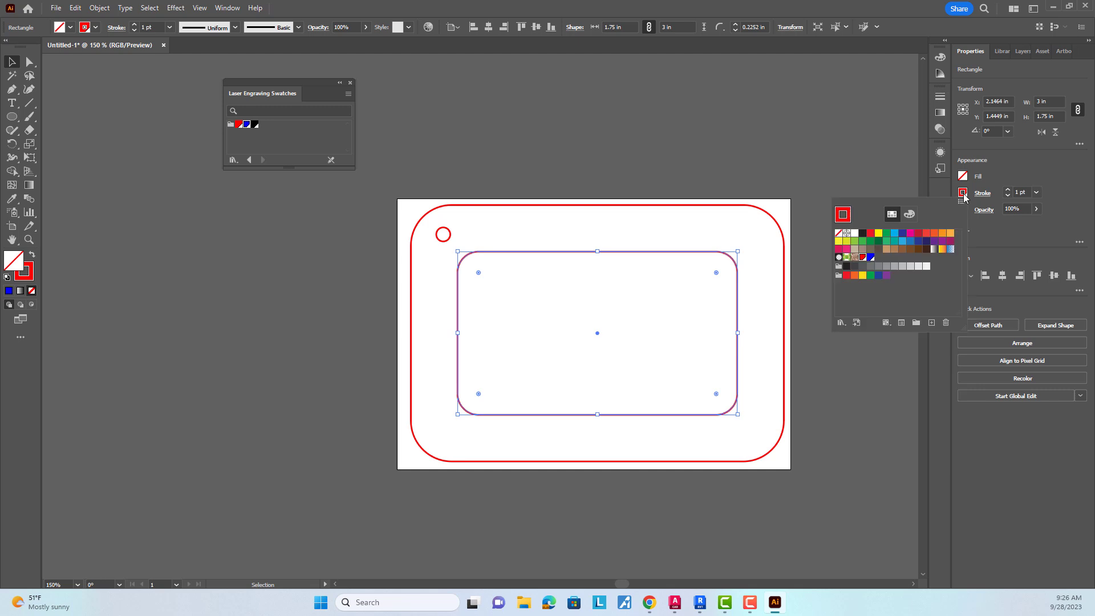
left_click(870, 257)
left_click(716, 143)
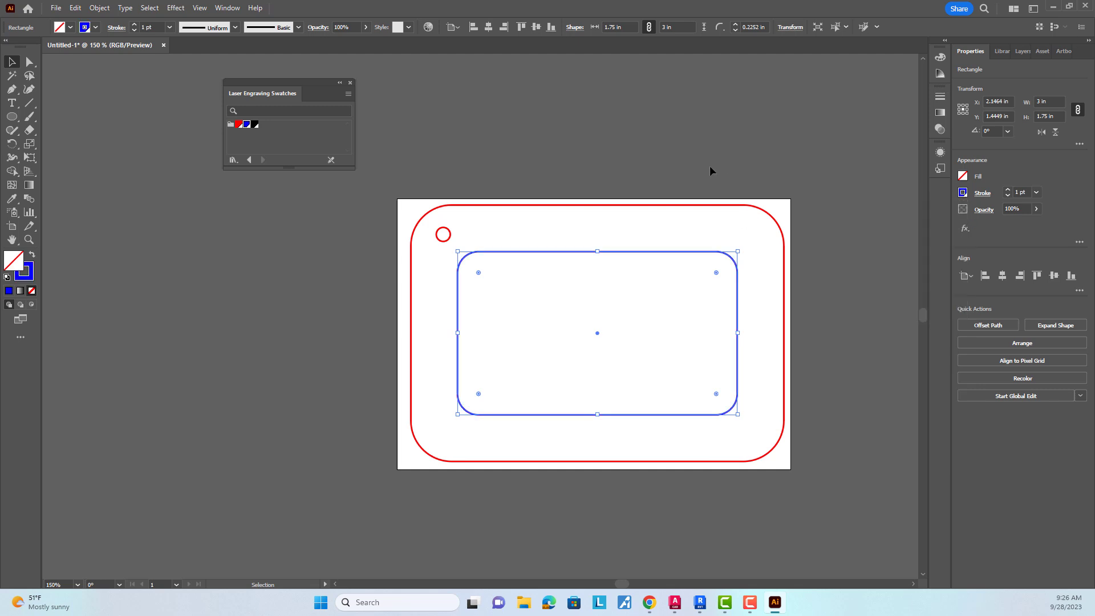
left_click(848, 218)
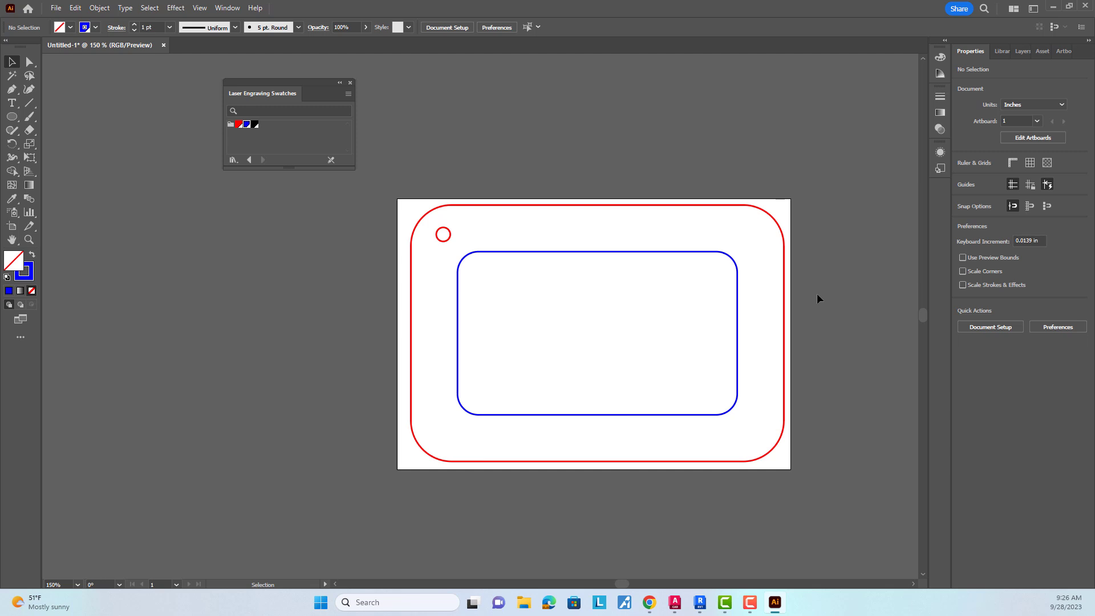
- Set up the Type tool with the Rockwell Extra Bold font at 72 pt
left_click(13, 105)
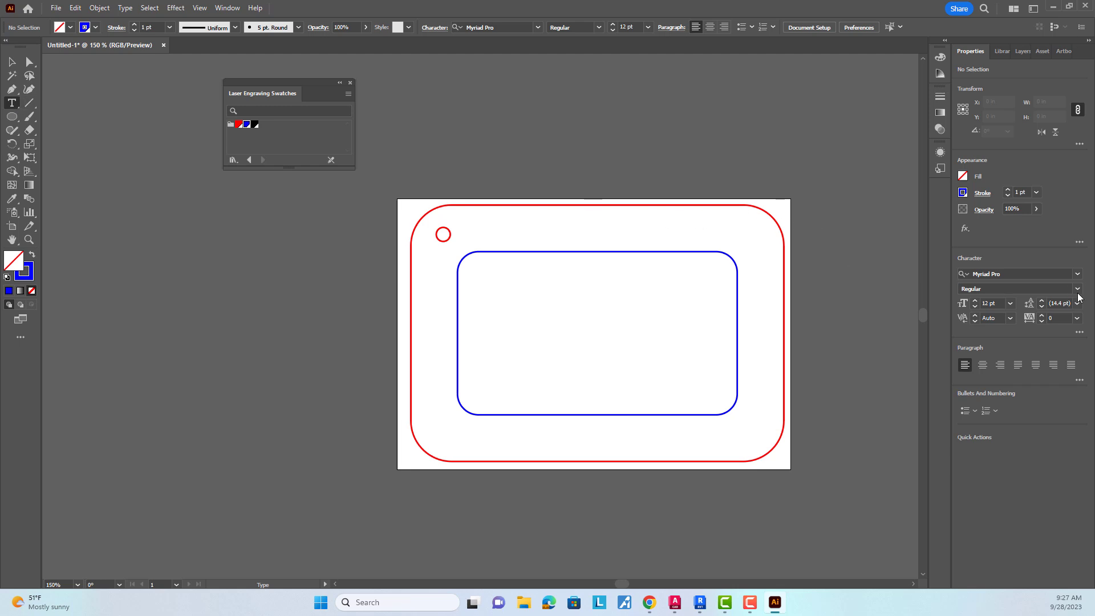
left_click(1010, 303)
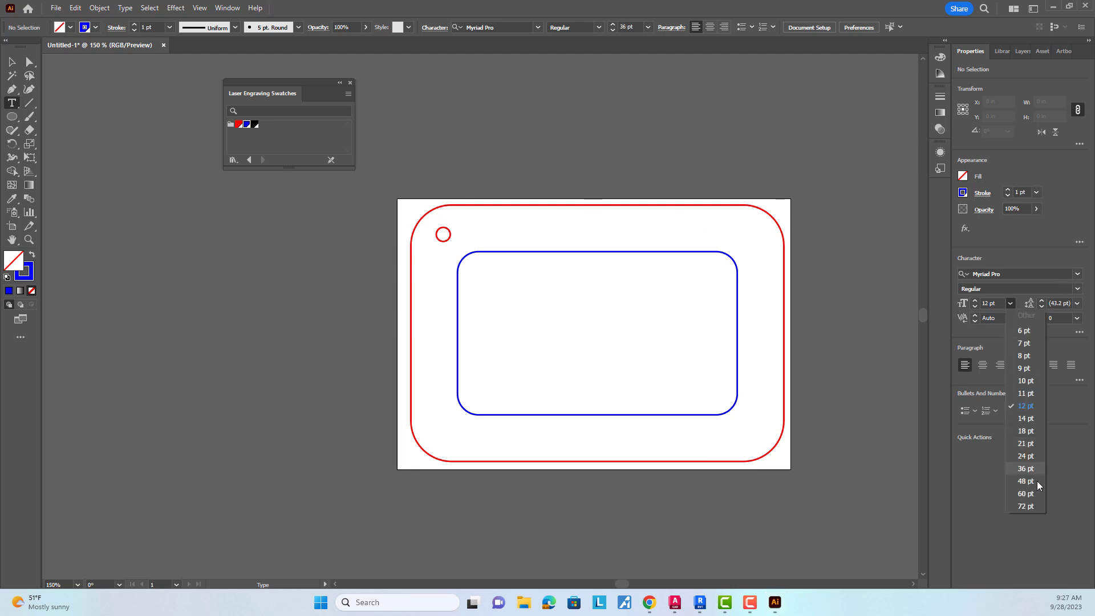
left_click(1032, 501)
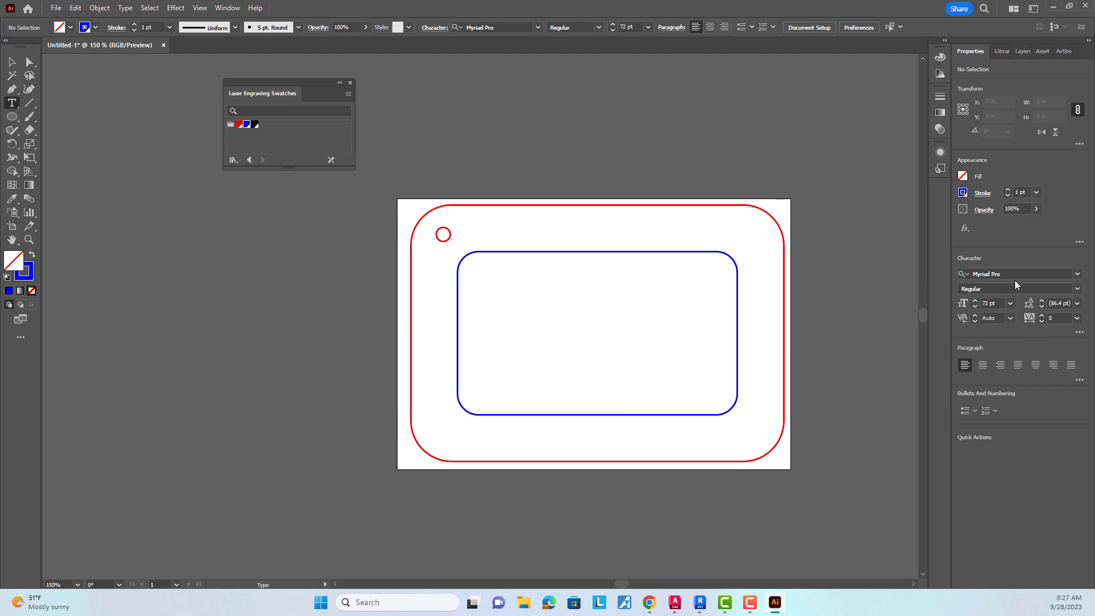
left_click(1077, 273)
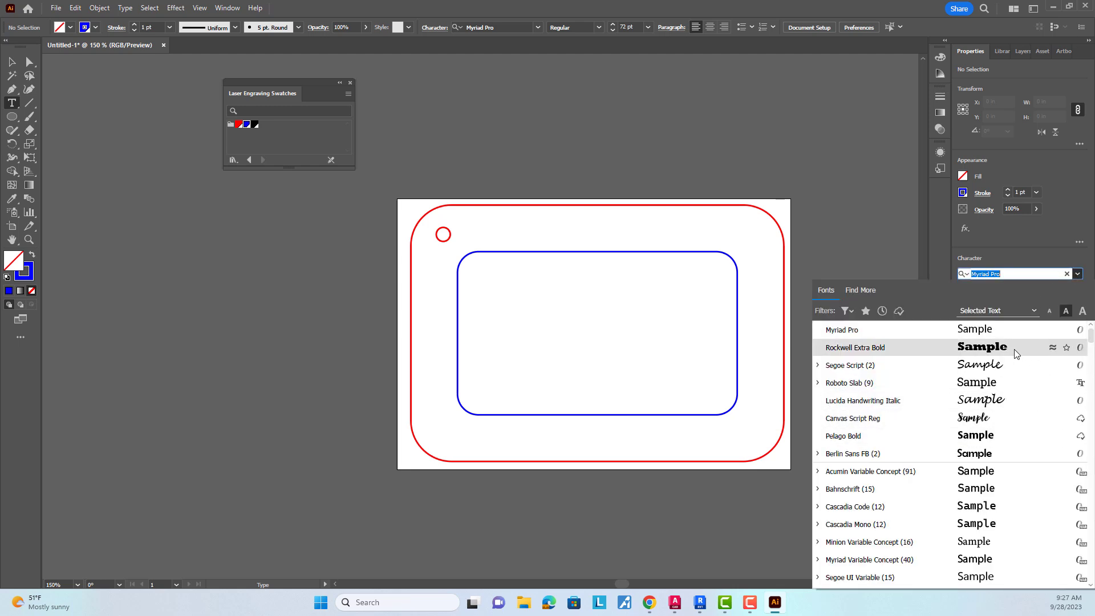
left_click(994, 353)
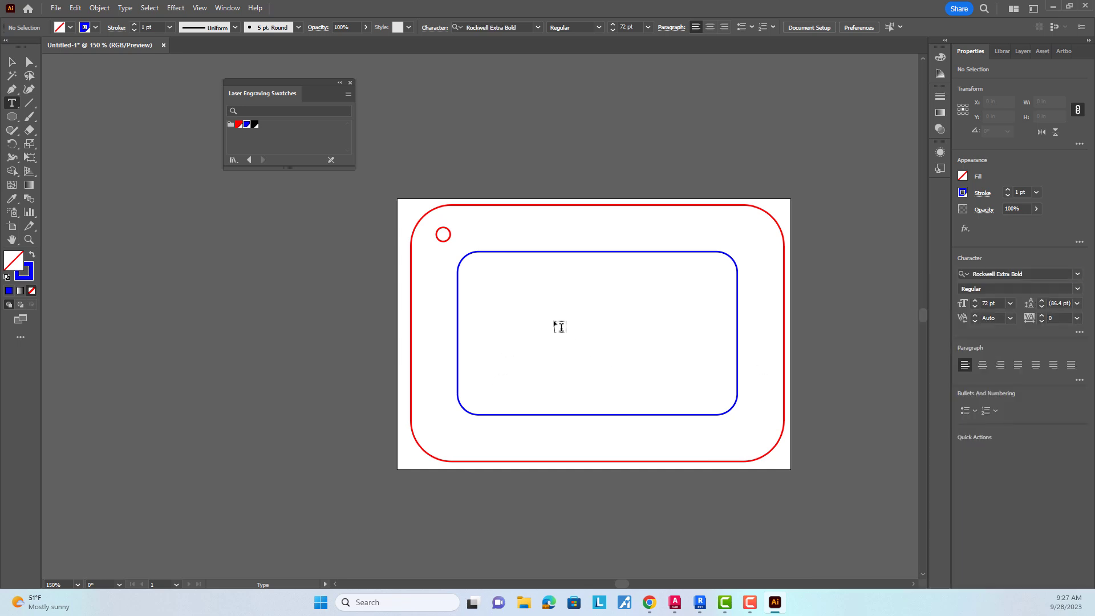
- Add the text "ELA" and move it to roughly the middle of the blue rounded rectangle
left_click(509, 327)
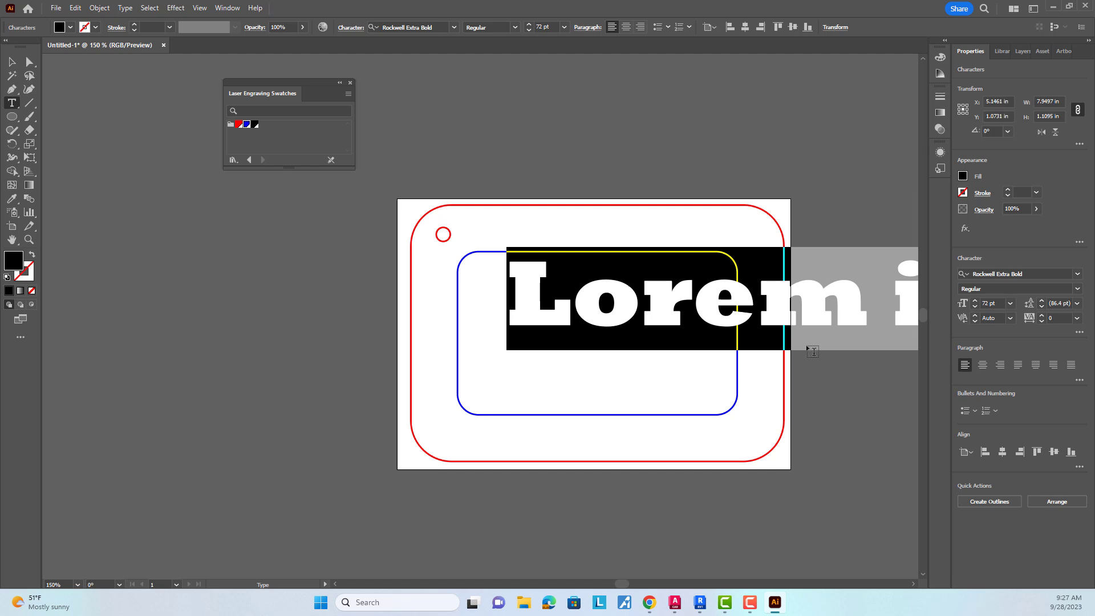
type("e")
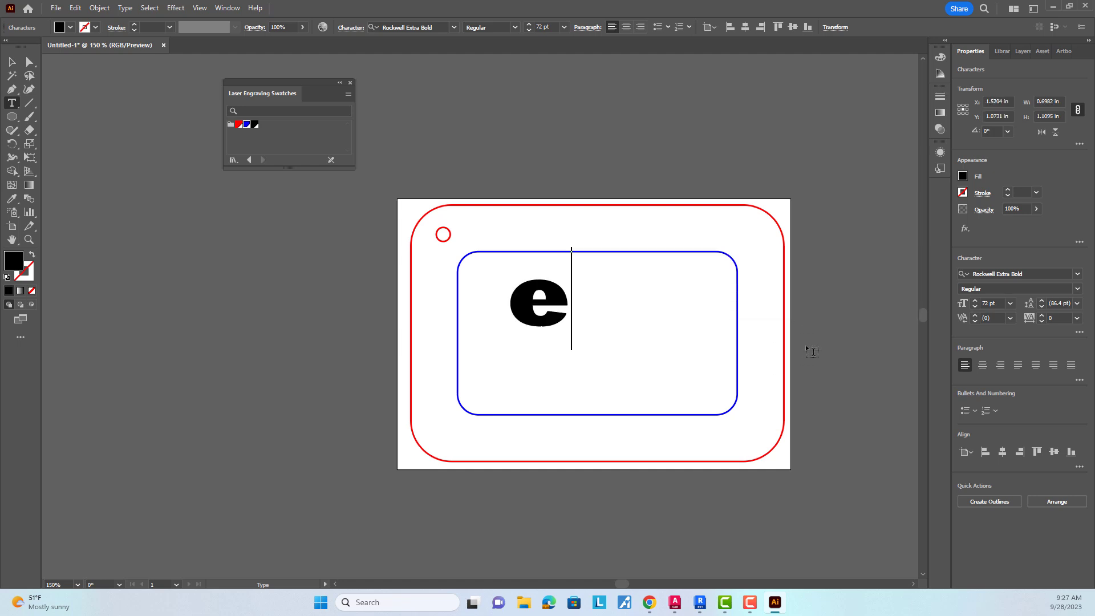
key("BackSpace")
type("ELA")
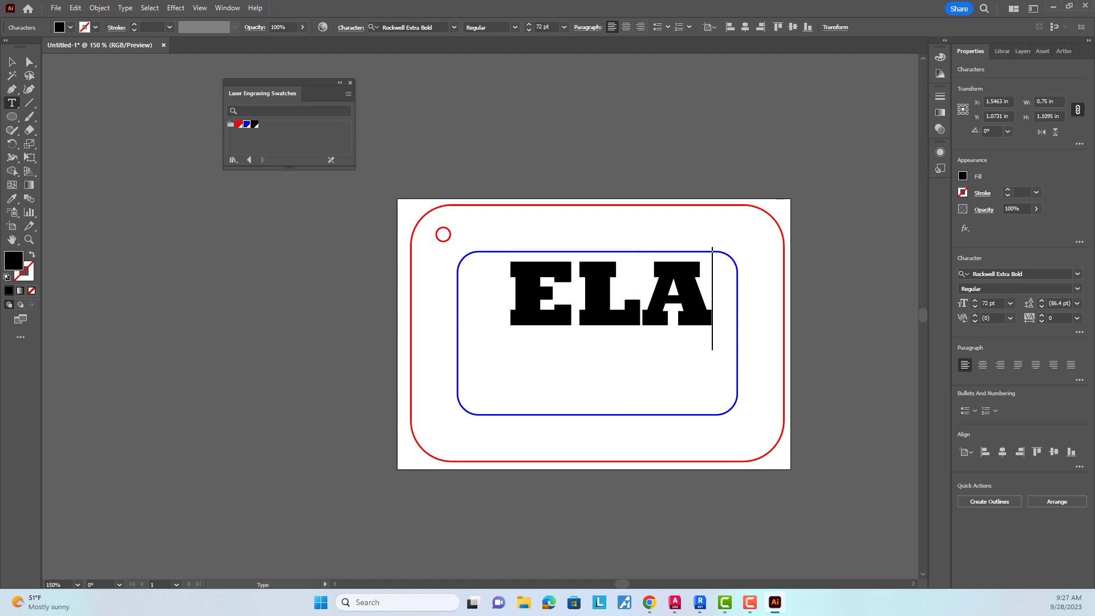
key("Escape")
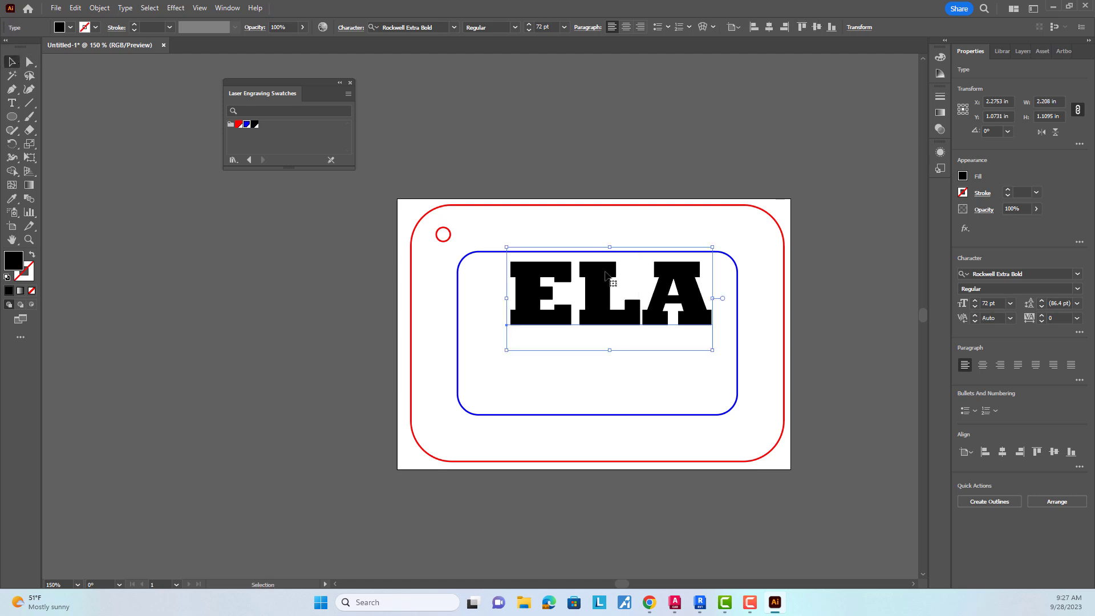
left_click_drag(604, 273, 601, 309)
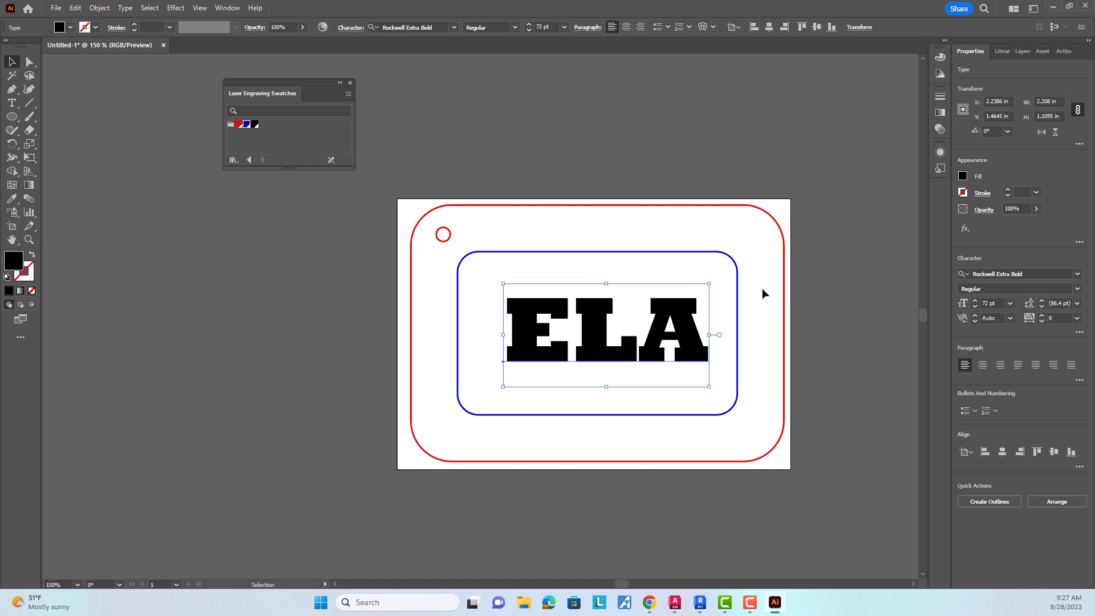
left_click(829, 282)
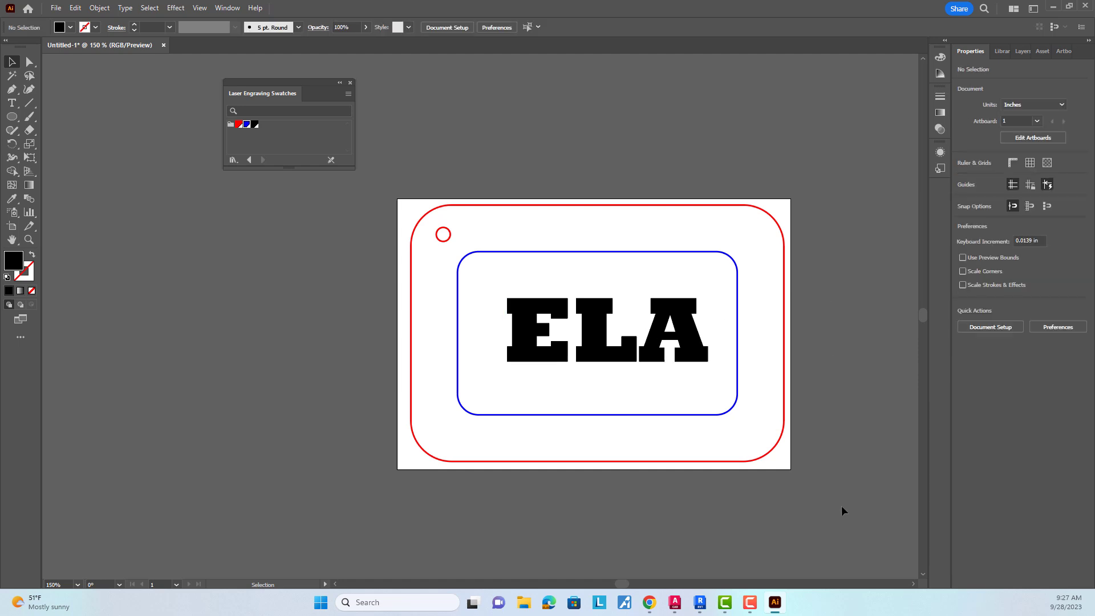
- Center-align the red outline, blue rounded rectangle and "ELA" text horizontally and vertically, leaving out the hole, and deselect them
left_click_drag(826, 492, 373, 252)
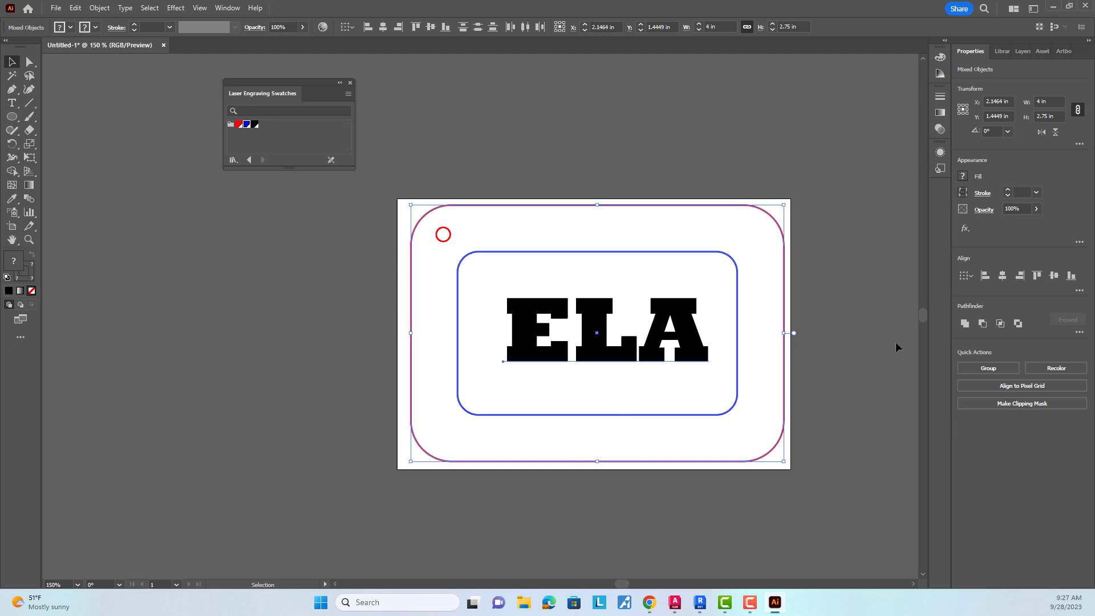
left_click(1005, 277)
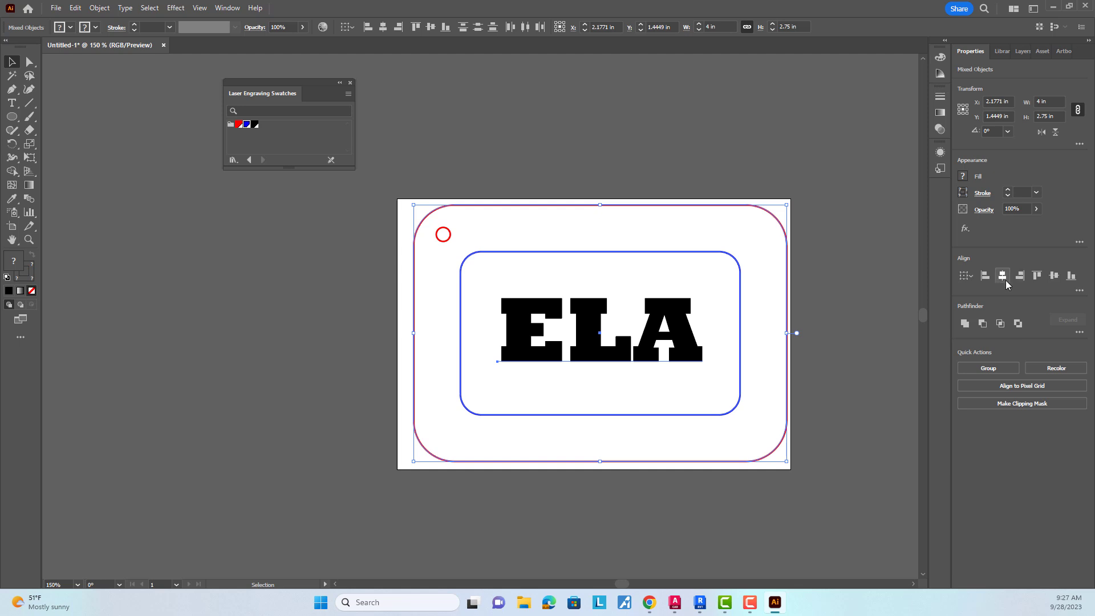
left_click(1054, 277)
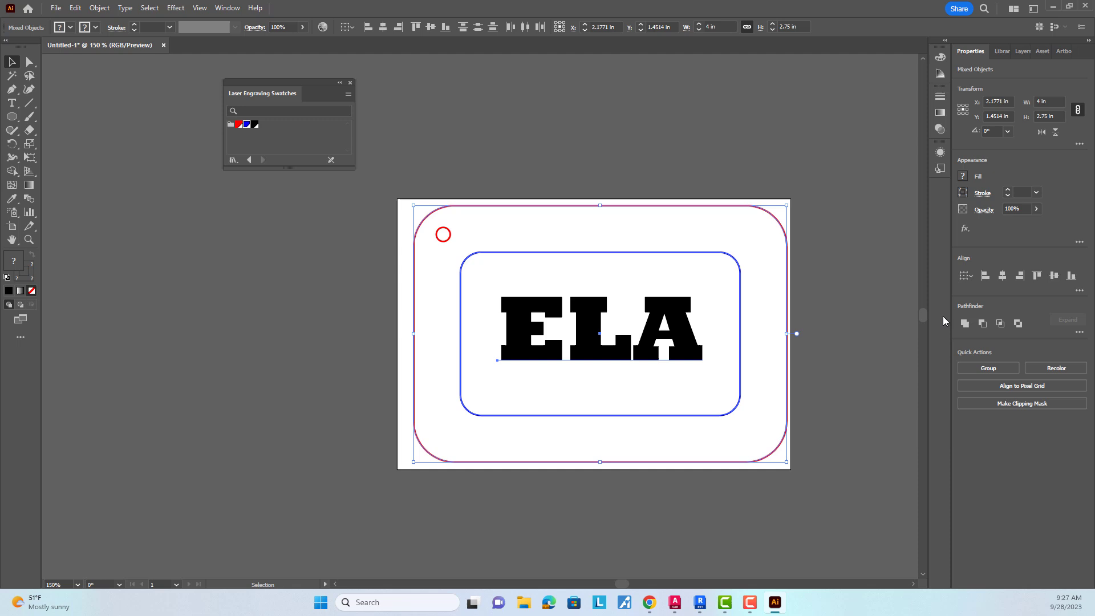
left_click(865, 296)
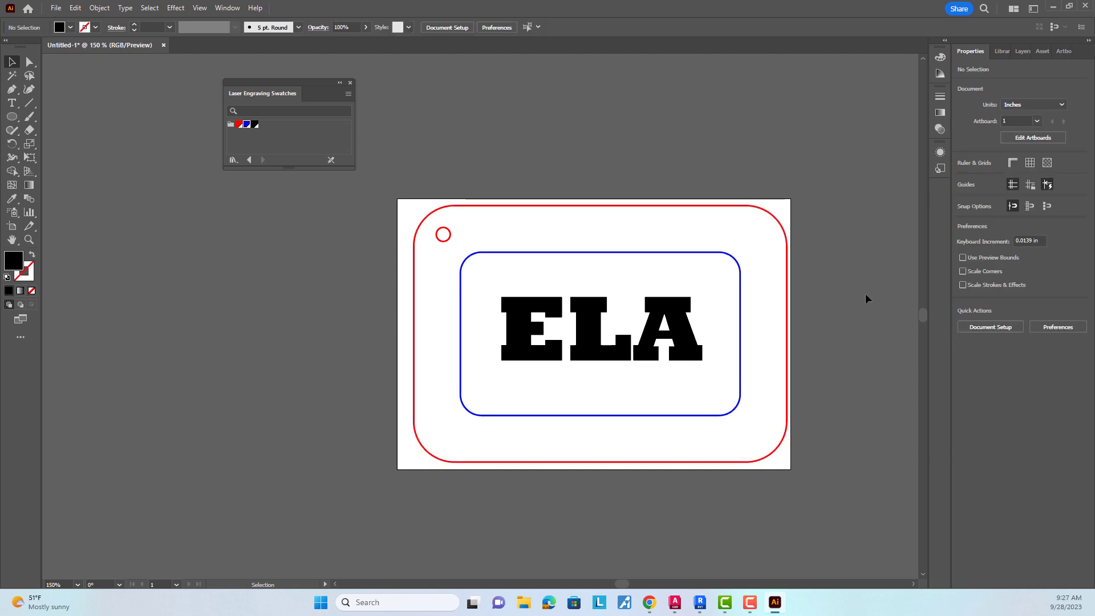
left_click(689, 309)
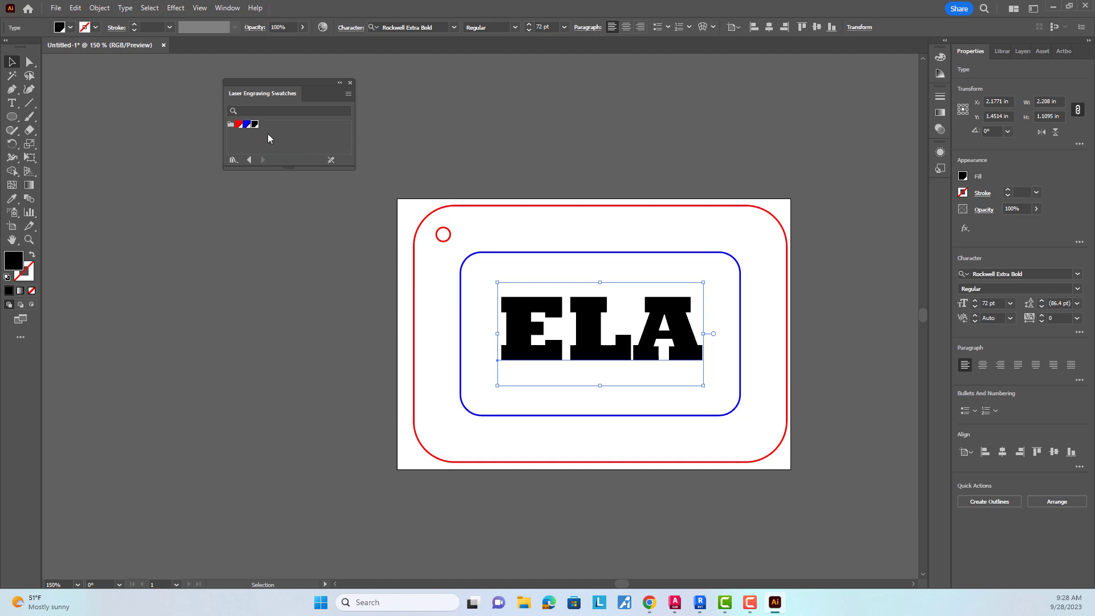
left_click(779, 214)
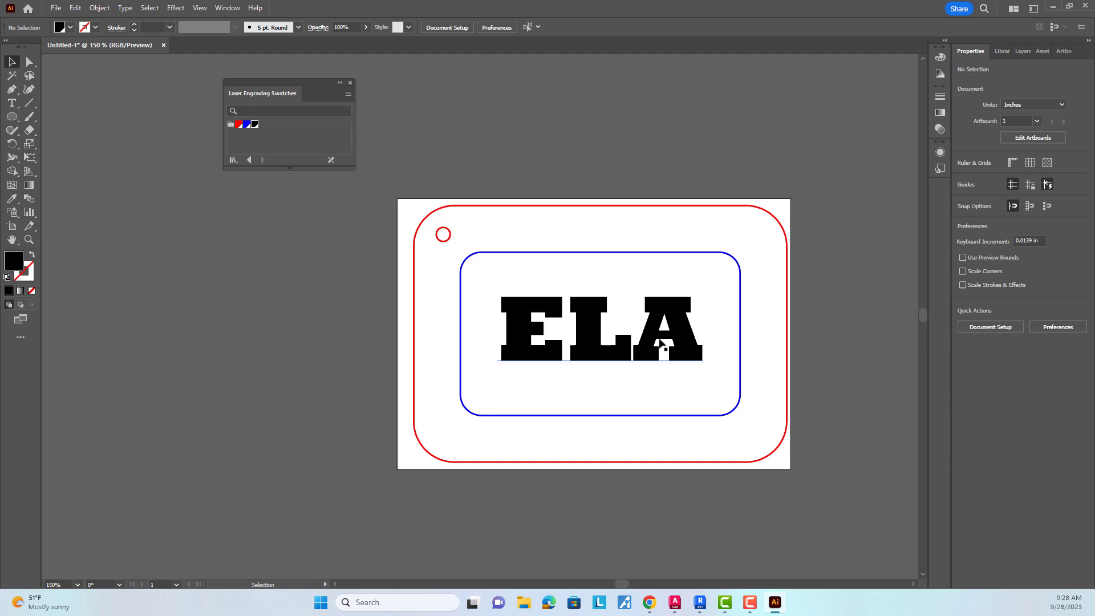
- Offset the blue rounded rectangle by -0.1 in with Bevel joins to add a second inner outline
left_click(683, 255)
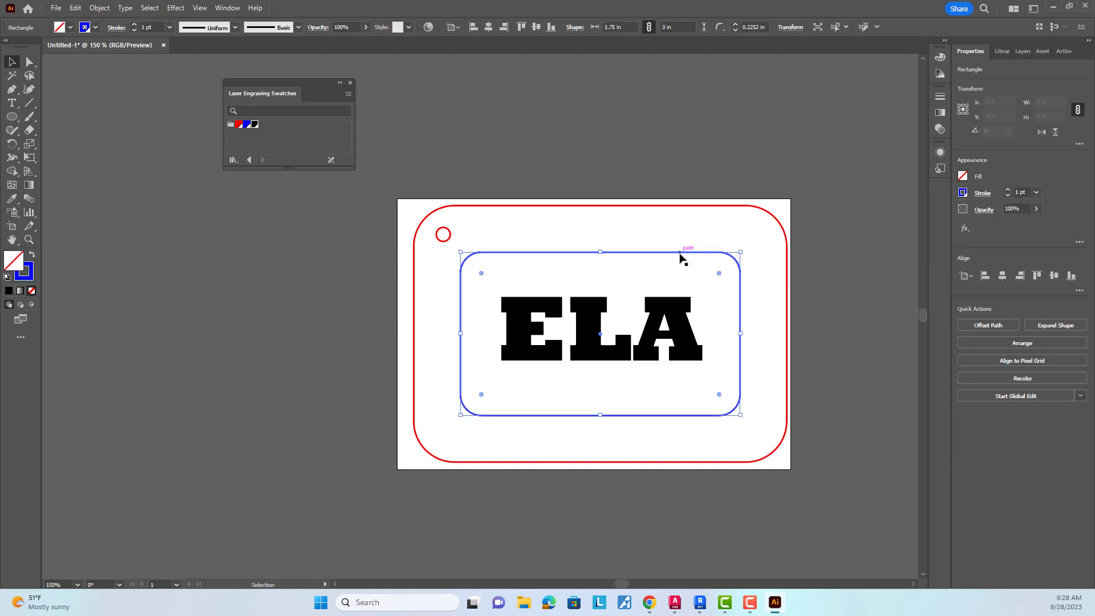
left_click(97, 9)
mouse_move(134, 304)
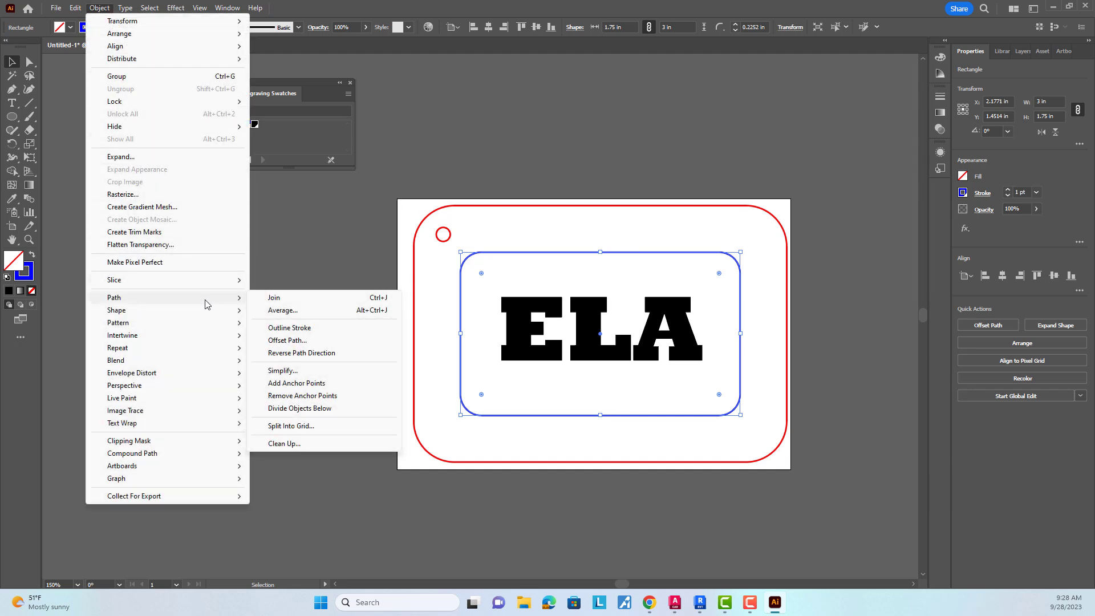
left_click(296, 340)
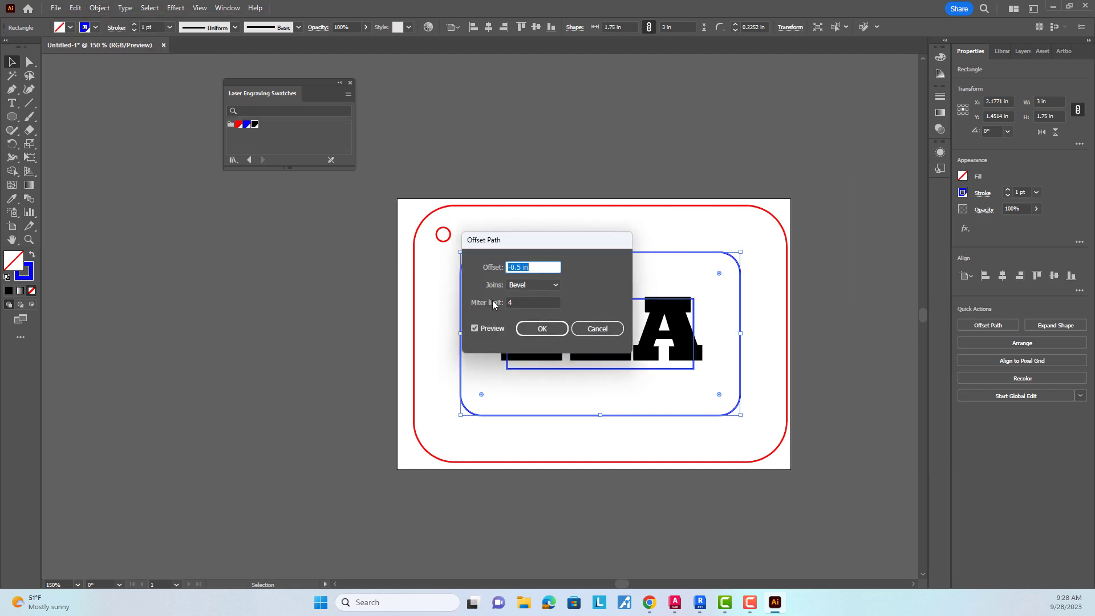
type("-.1")
key("Tab")
left_click(474, 328)
left_click(475, 328)
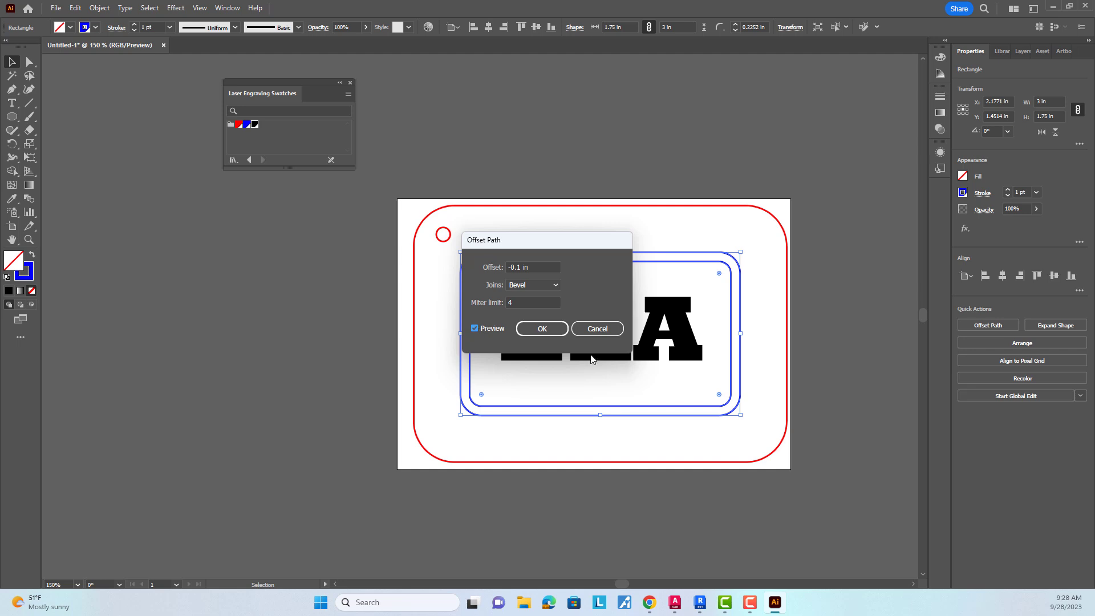
left_click(544, 329)
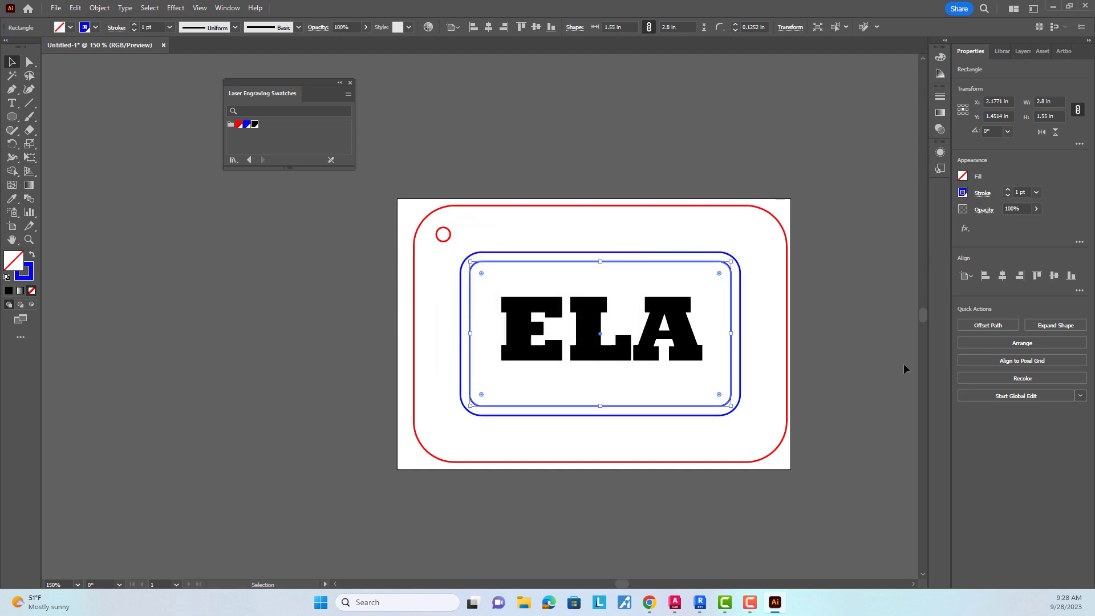
left_click(732, 147)
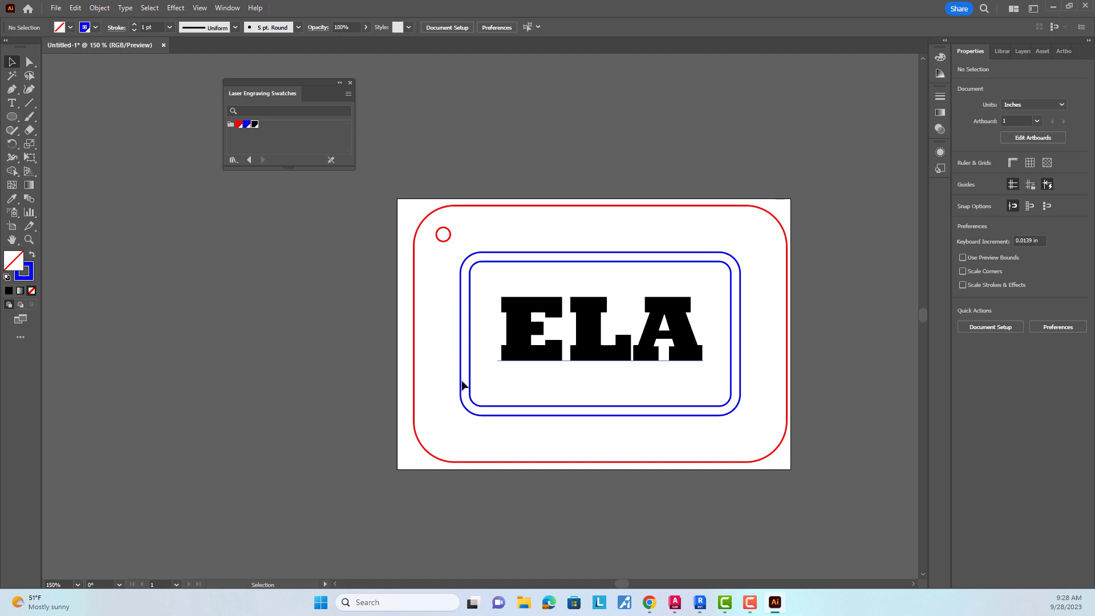
- Draw a circle about 0.2 in in diameter below the lower-left corner of the blue rectangles
left_click(17, 123)
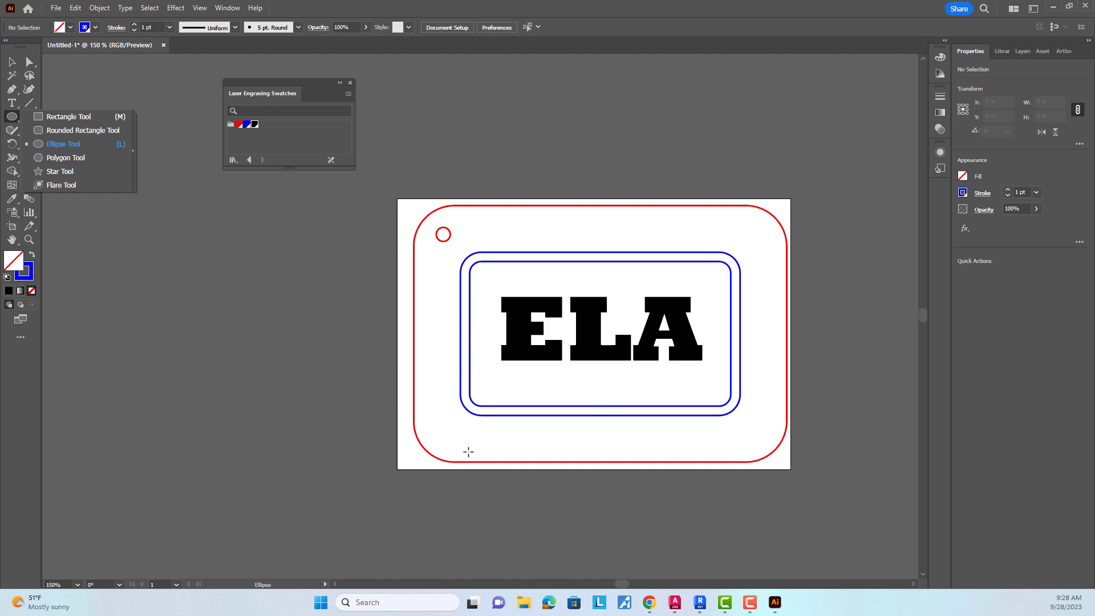
left_click_drag(469, 450, 488, 431)
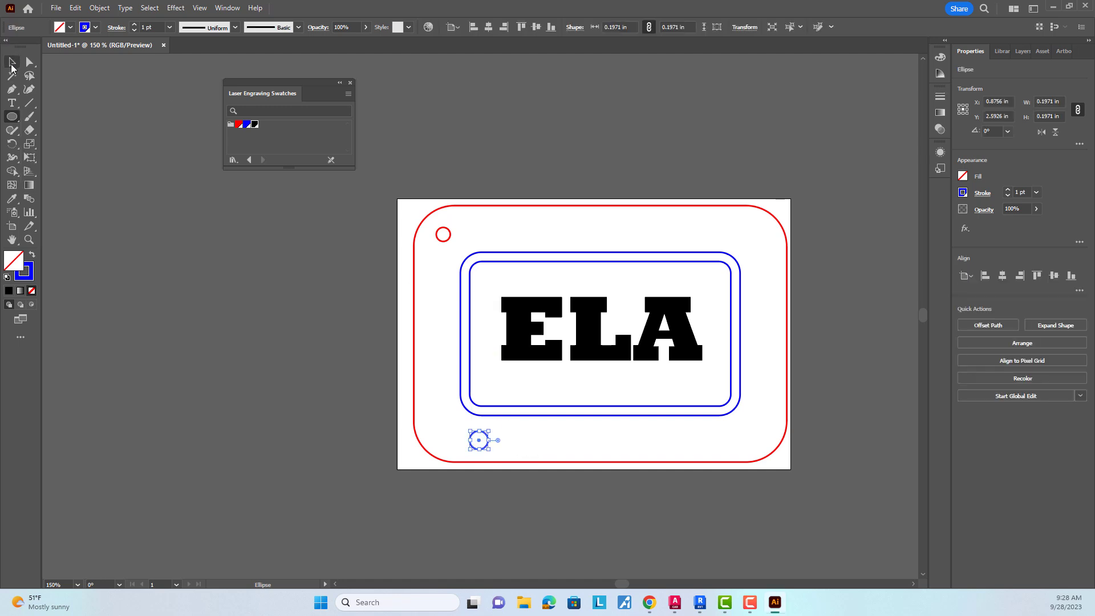
left_click(11, 66)
left_click(494, 463)
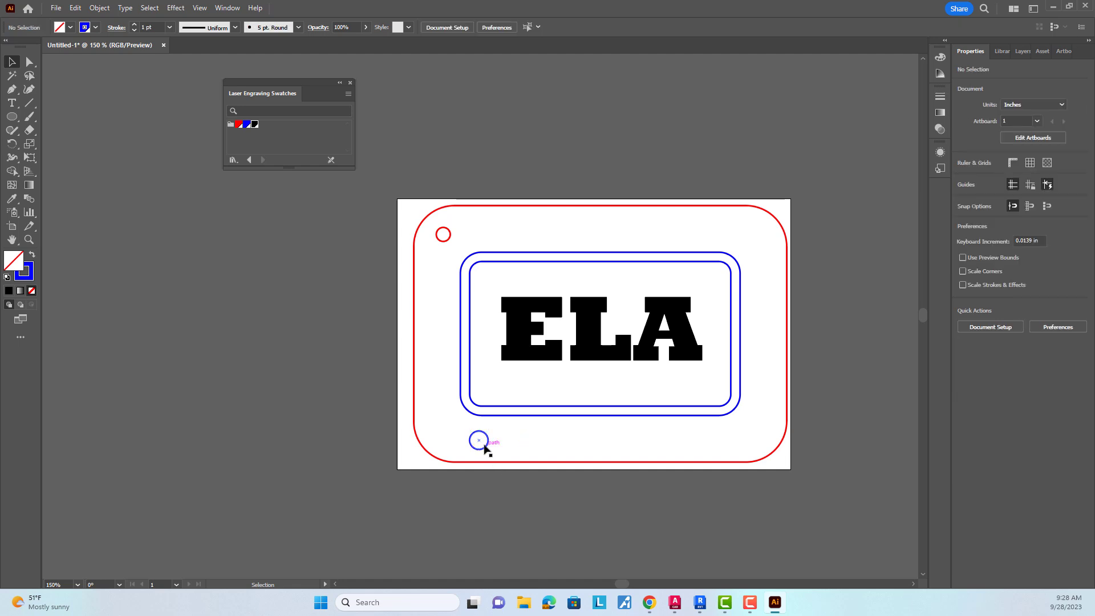
- Remove the small circle's stroke and fill it with the black laser swatch
left_click(485, 453)
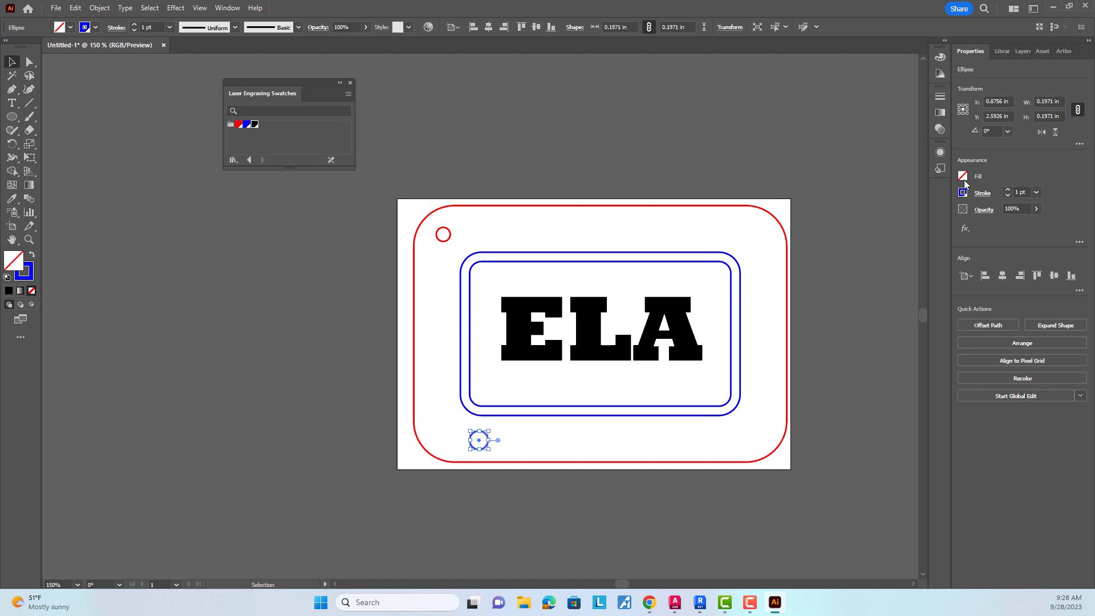
left_click(963, 176)
left_click(964, 177)
left_click(964, 192)
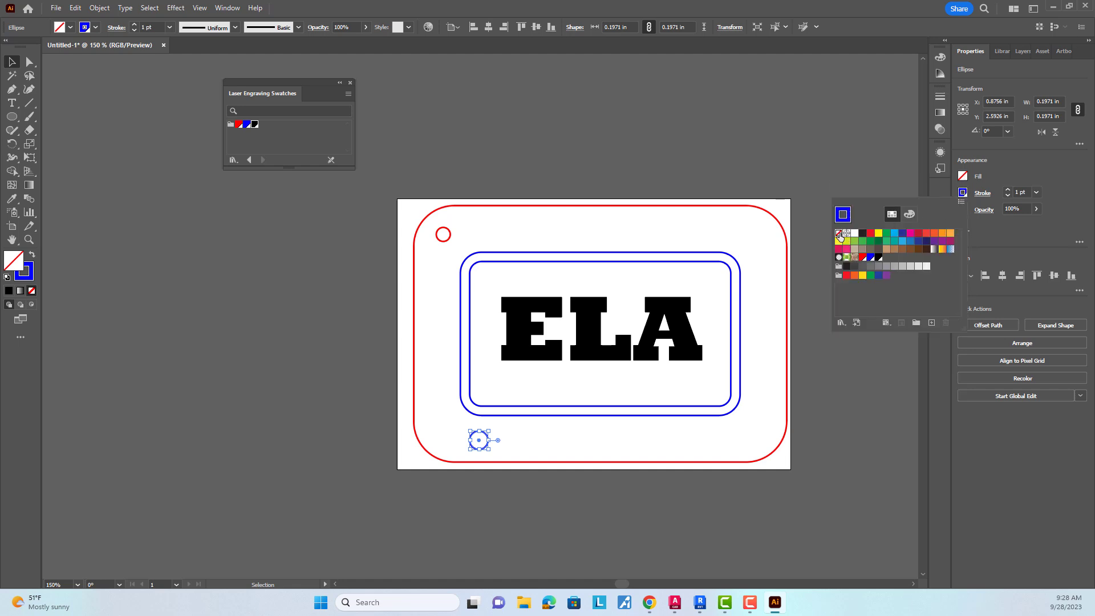
left_click(838, 233)
left_click(964, 178)
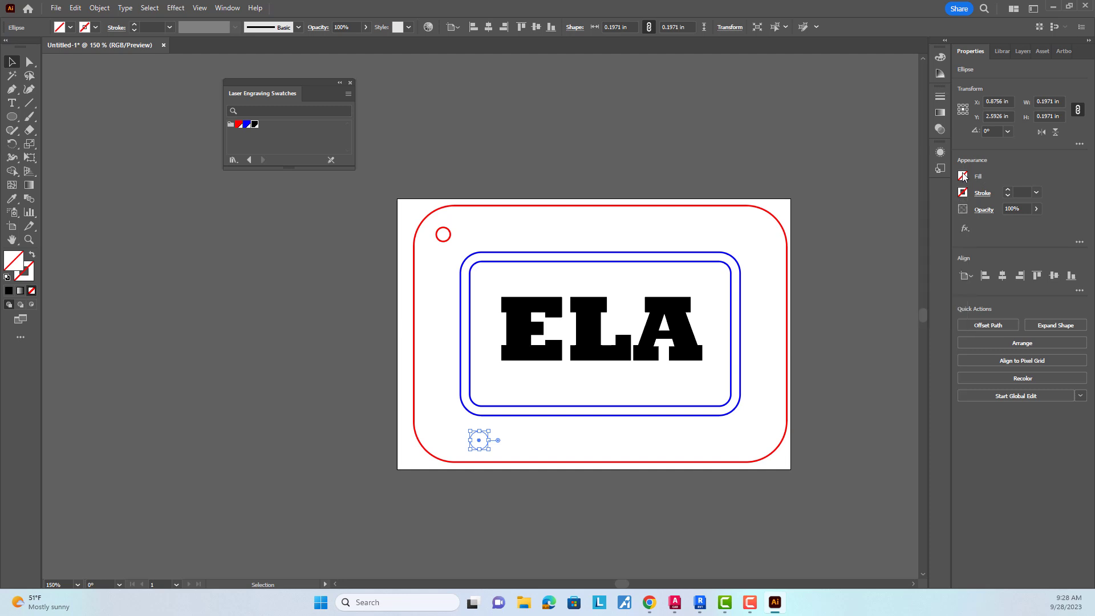
left_click(963, 177)
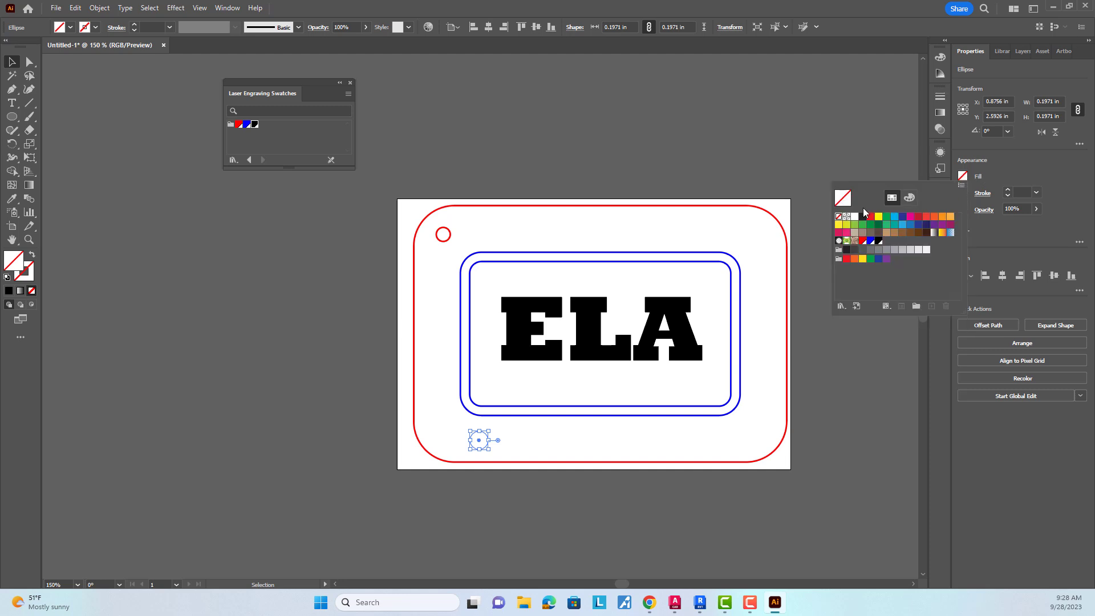
left_click(878, 241)
left_click(631, 173)
left_click(622, 179)
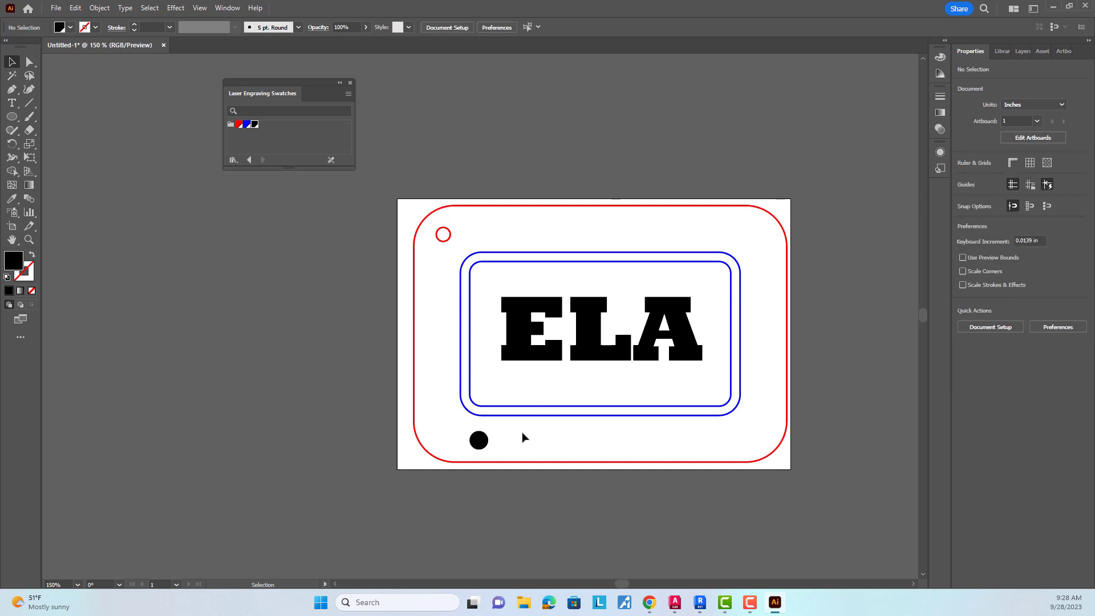
- Make a copy of the black circle with the Move command, offset 0.5 in horizontally and 0 in vertically
left_click(480, 441)
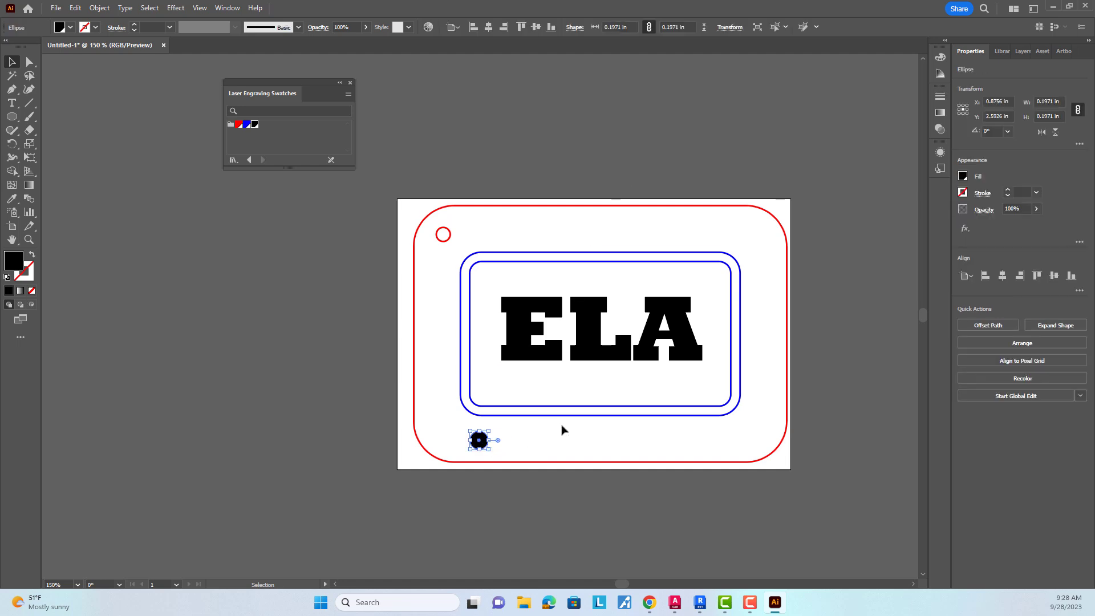
right_click(286, 256)
mouse_move(364, 531)
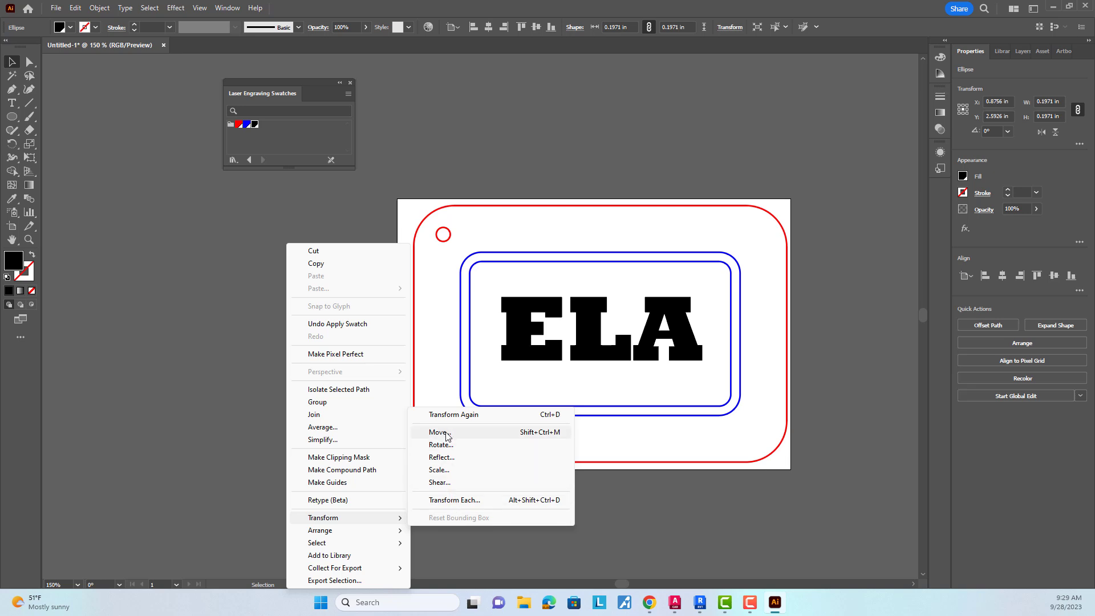
left_click(439, 432)
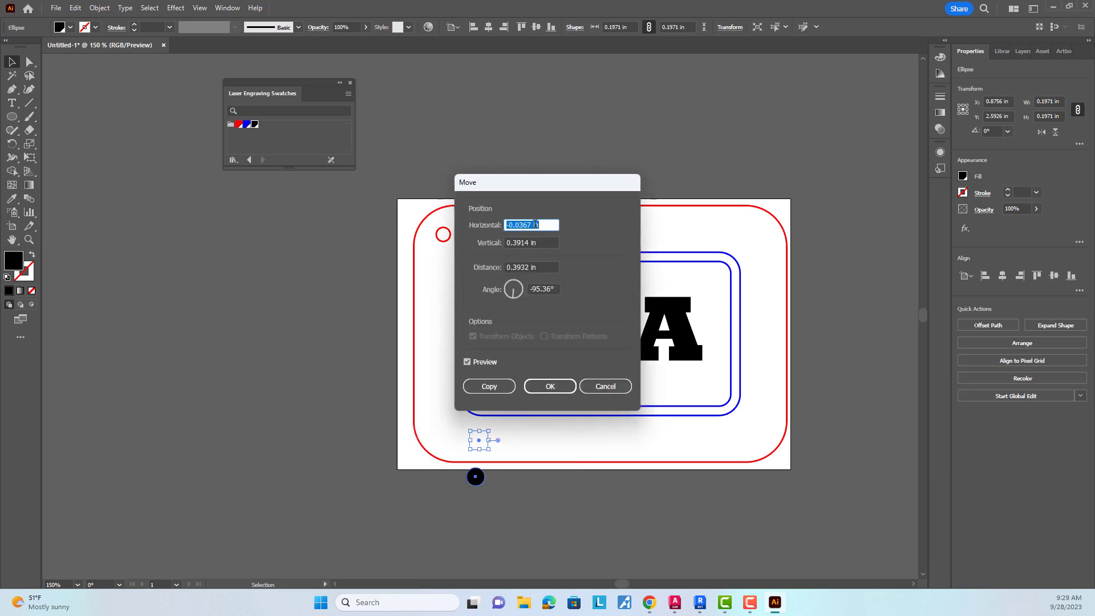
left_click_drag(529, 180, 531, 144)
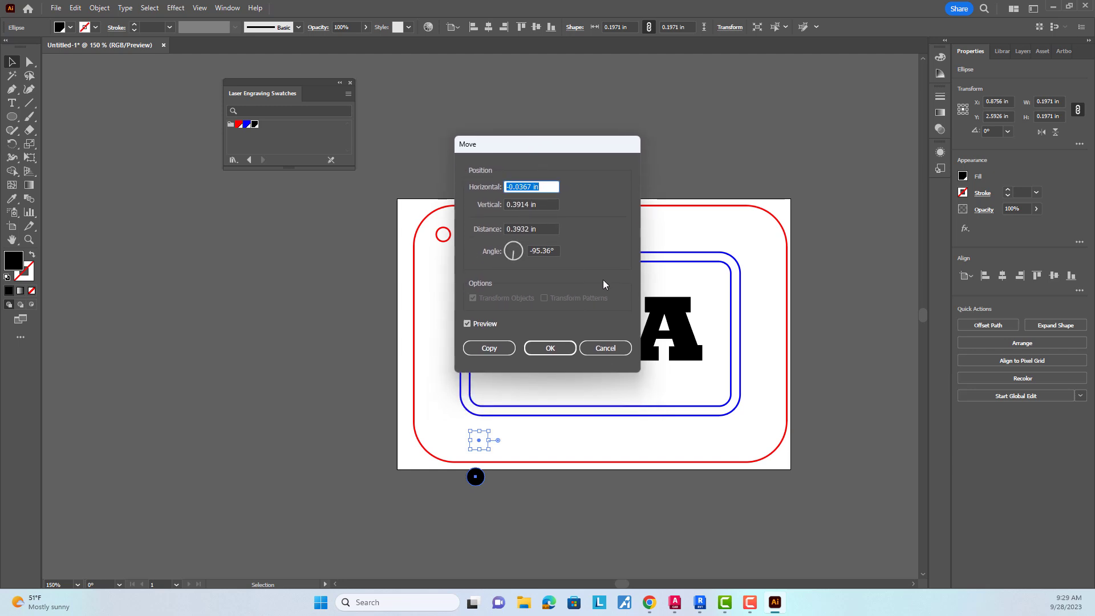
type(".25")
key("Tab")
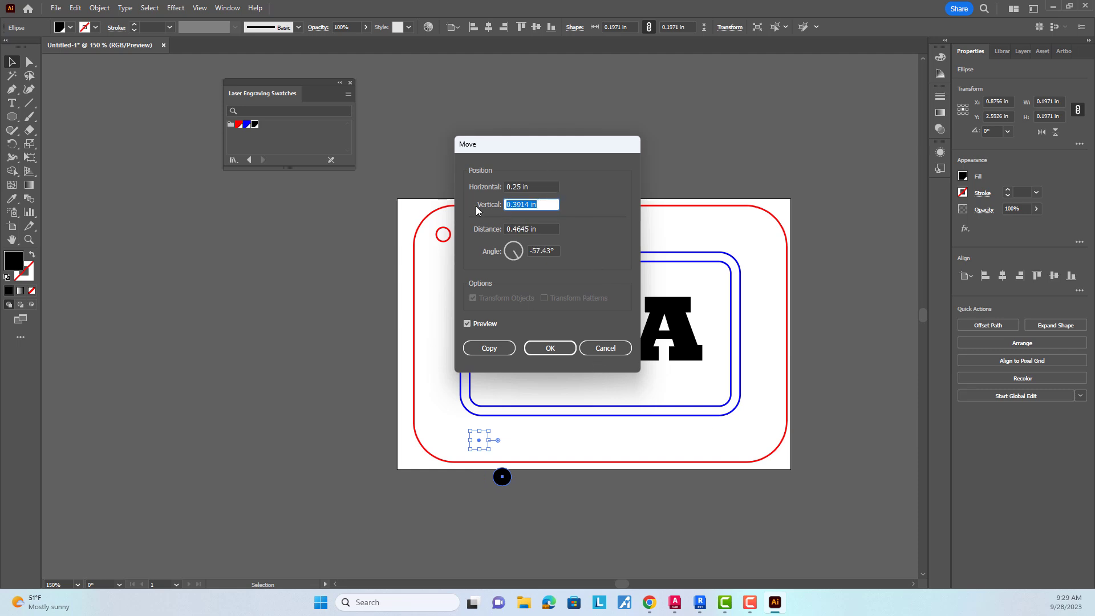
type("0")
key("Tab")
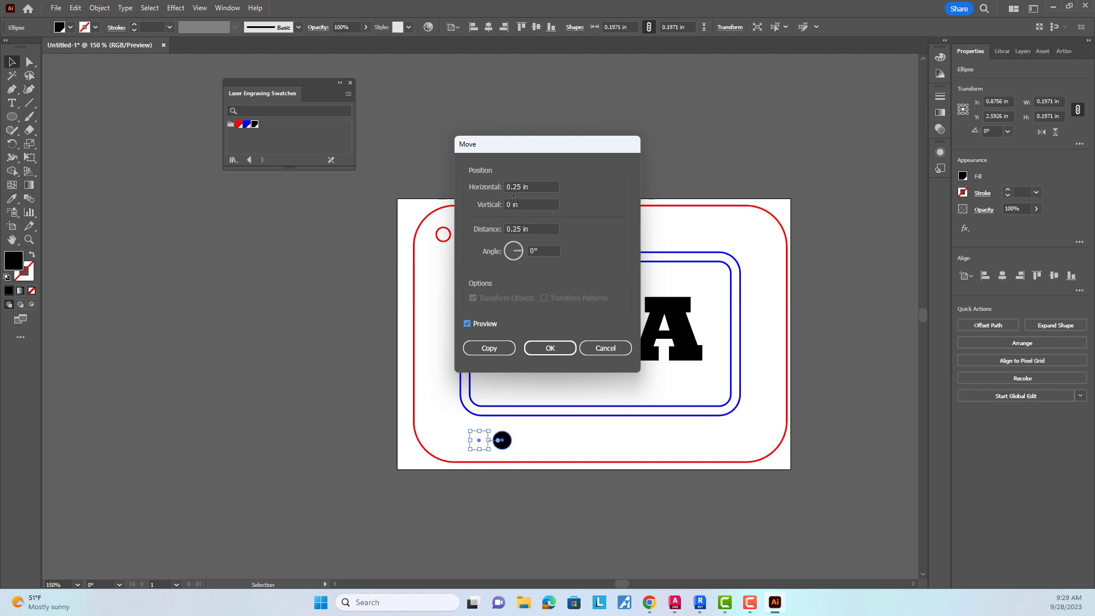
left_click(512, 187)
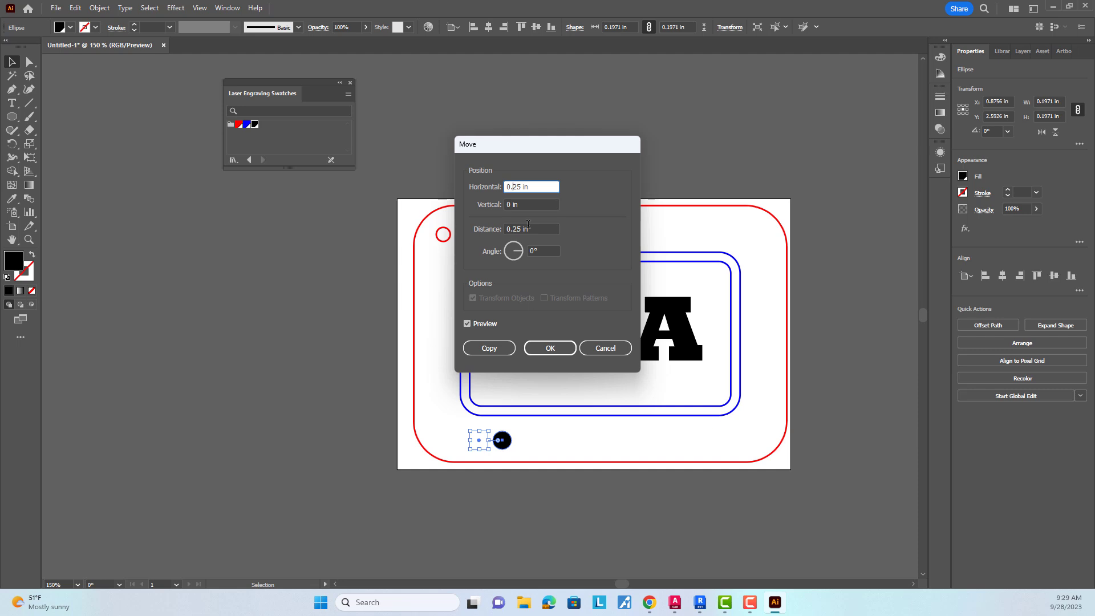
left_click(493, 324)
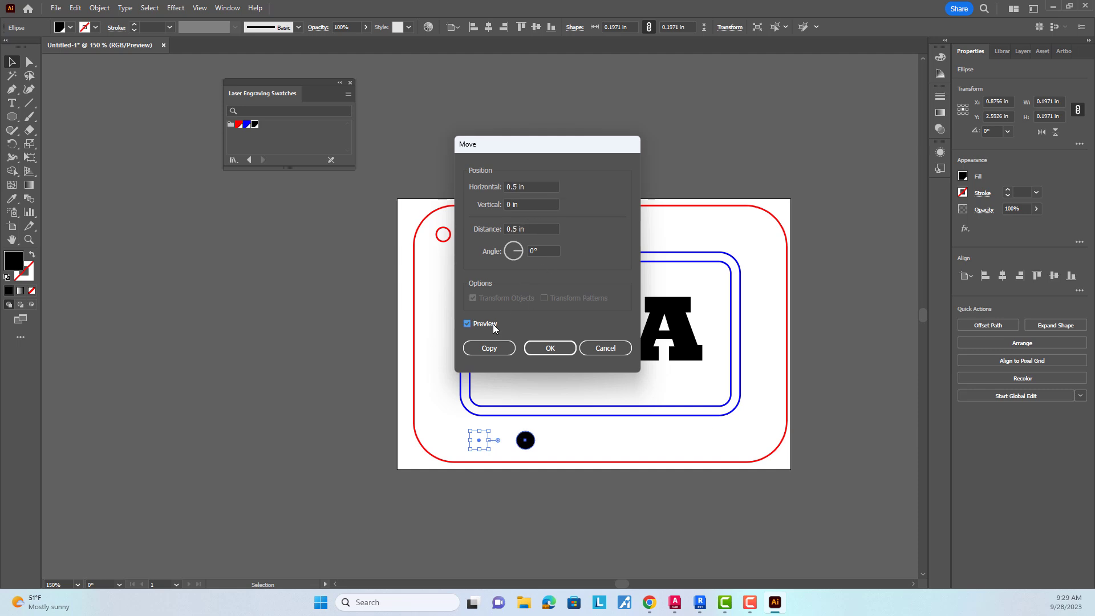
left_click(492, 324)
left_click(495, 350)
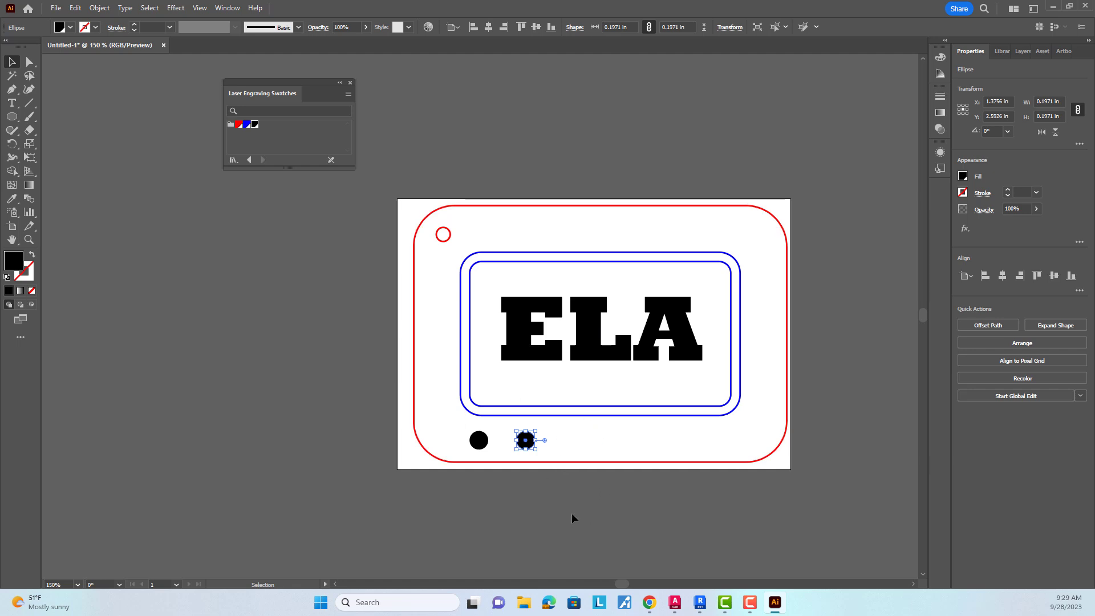
- Repeat the copy transformation to extend the black circles into a row of six, and deselect them
key("a")
key("ctrl+d")
key("ctrl+d")
key("ctrl+d")
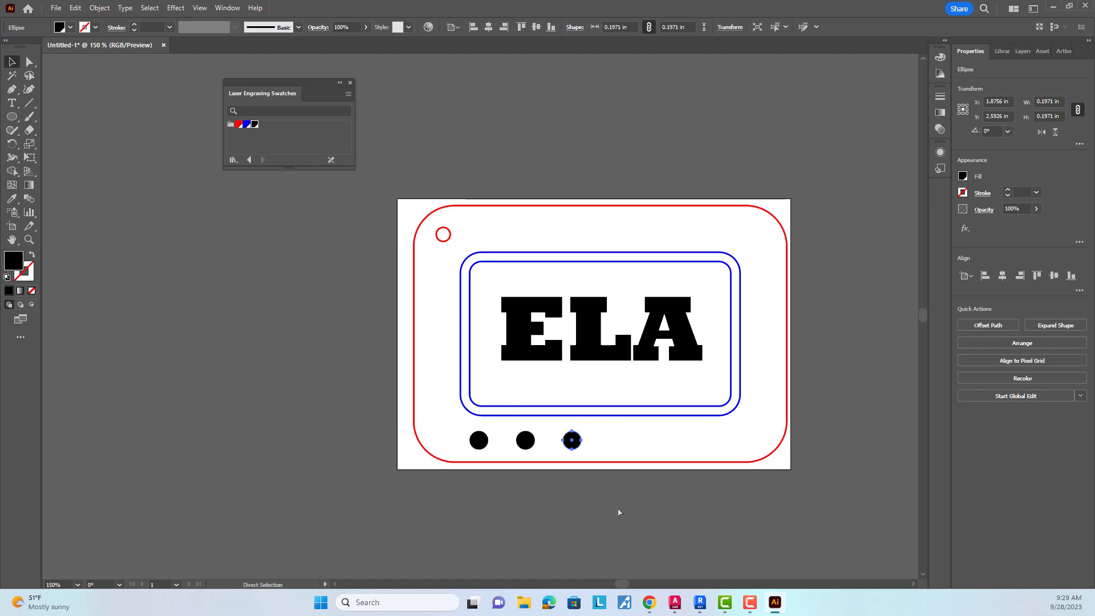
key("ctrl+d")
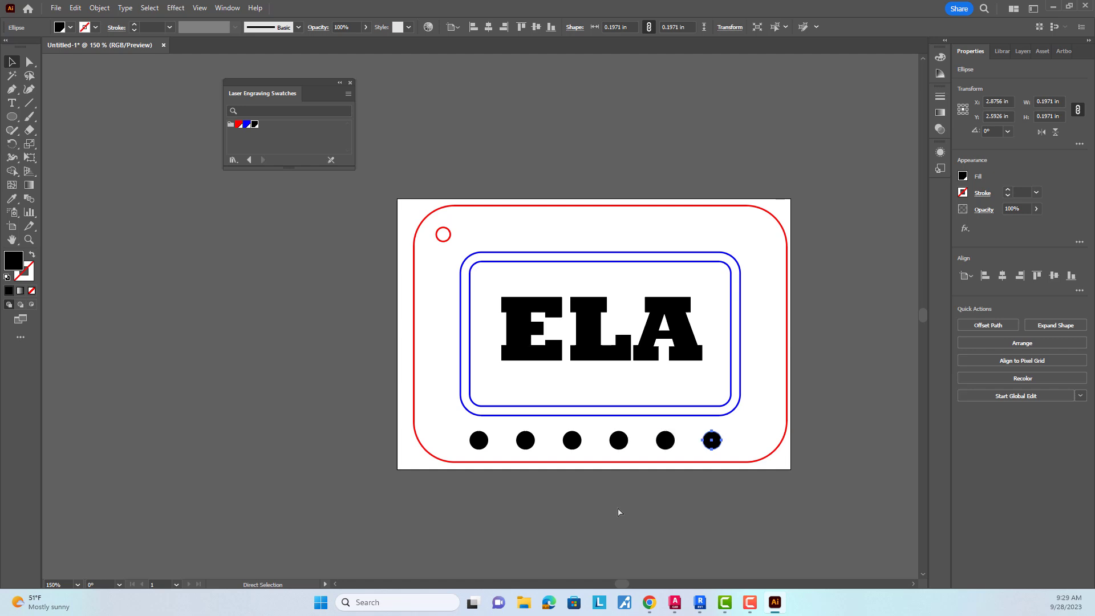
key("v")
left_click(741, 493)
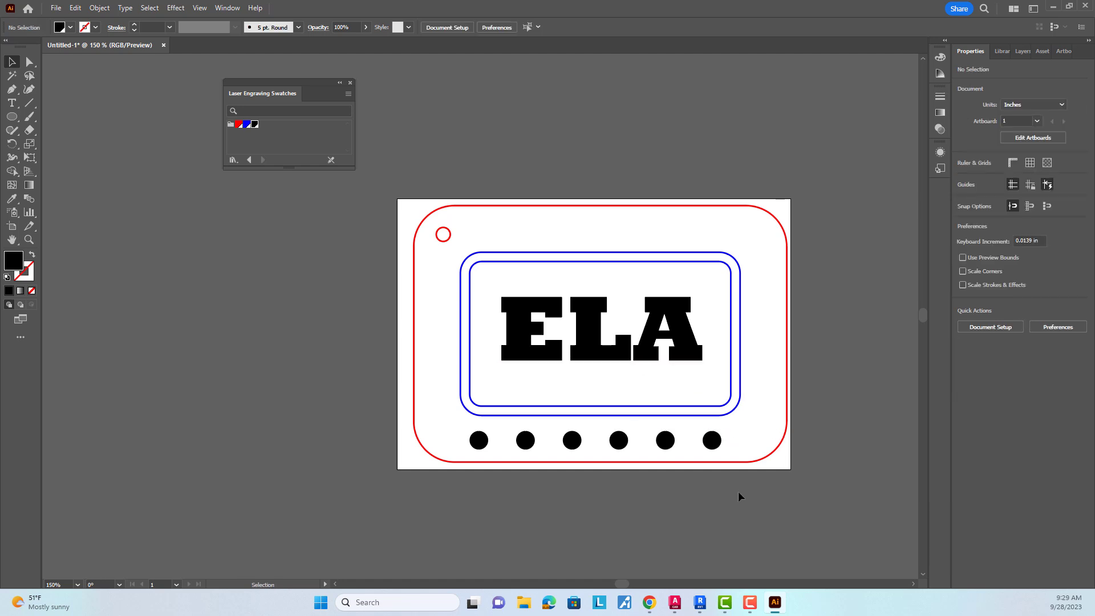
- Try to center-align the six black circles horizontally together with the red outline, and undo the alignment
left_click_drag(733, 440, 403, 426)
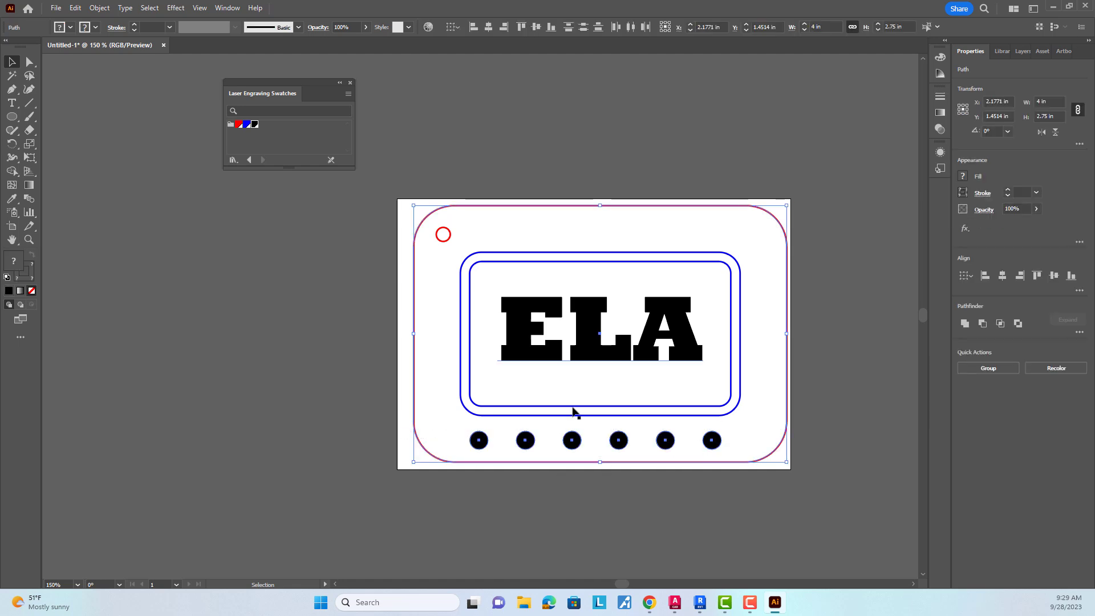
left_click(1003, 277)
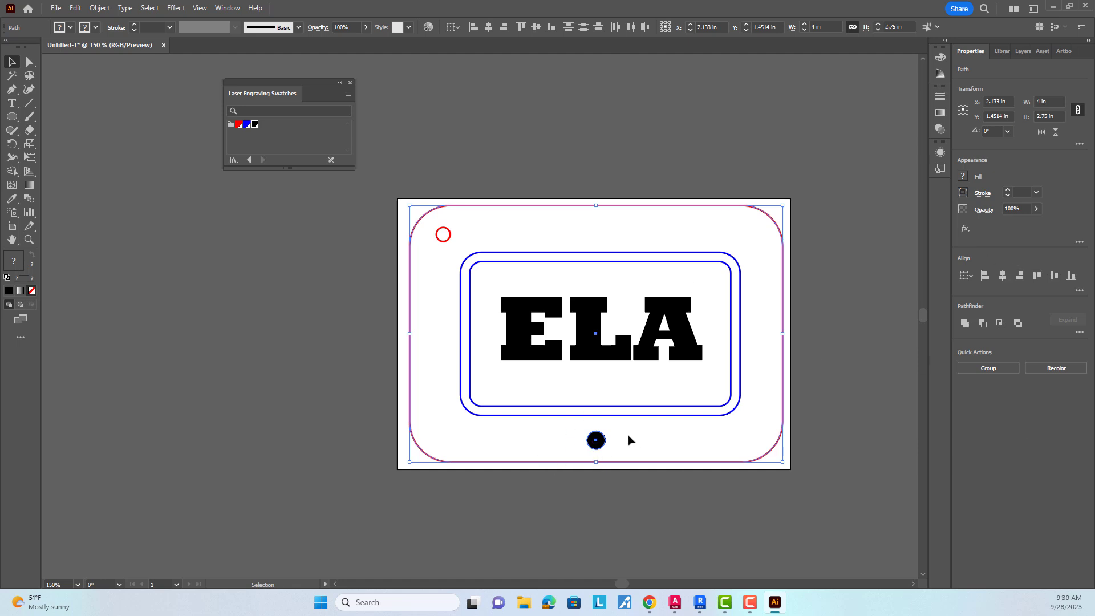
key("ctrl+z")
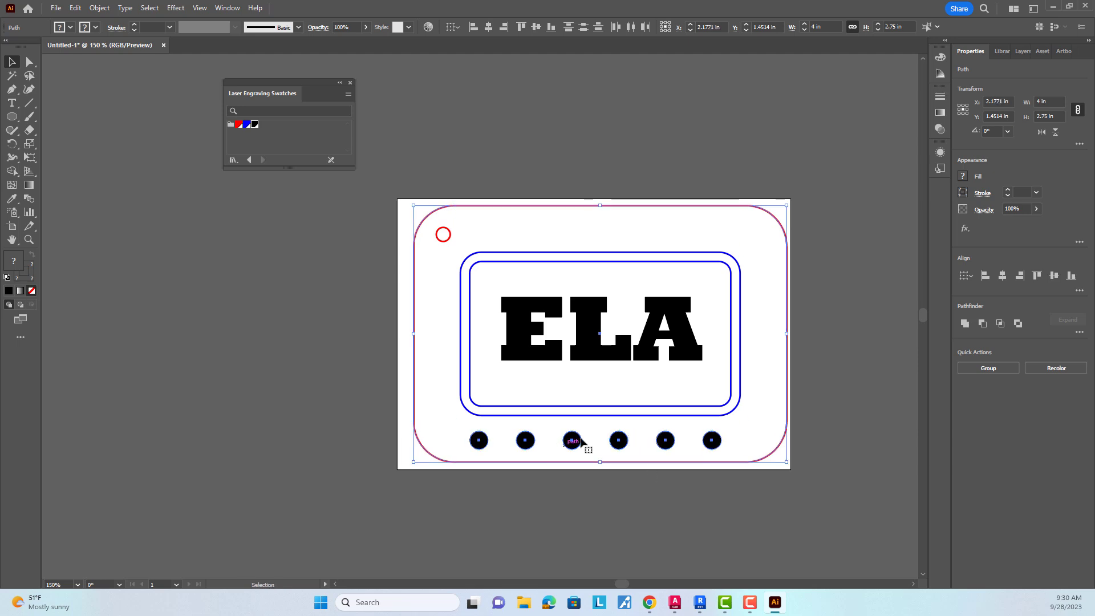
- Group the six black circles below the blue frame into one object
left_click(690, 513)
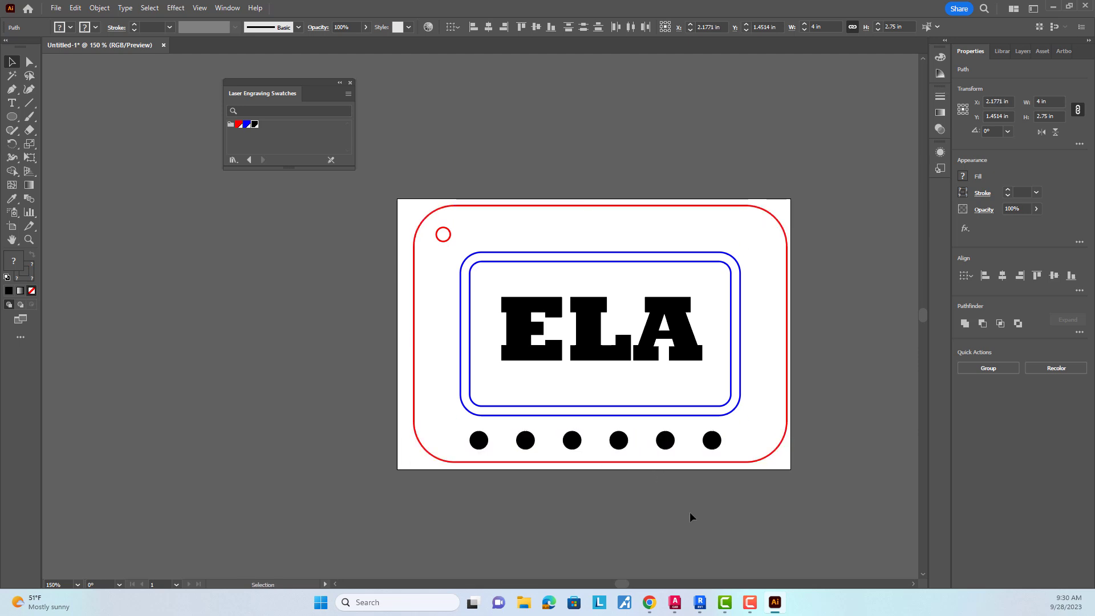
left_click_drag(743, 450, 471, 438)
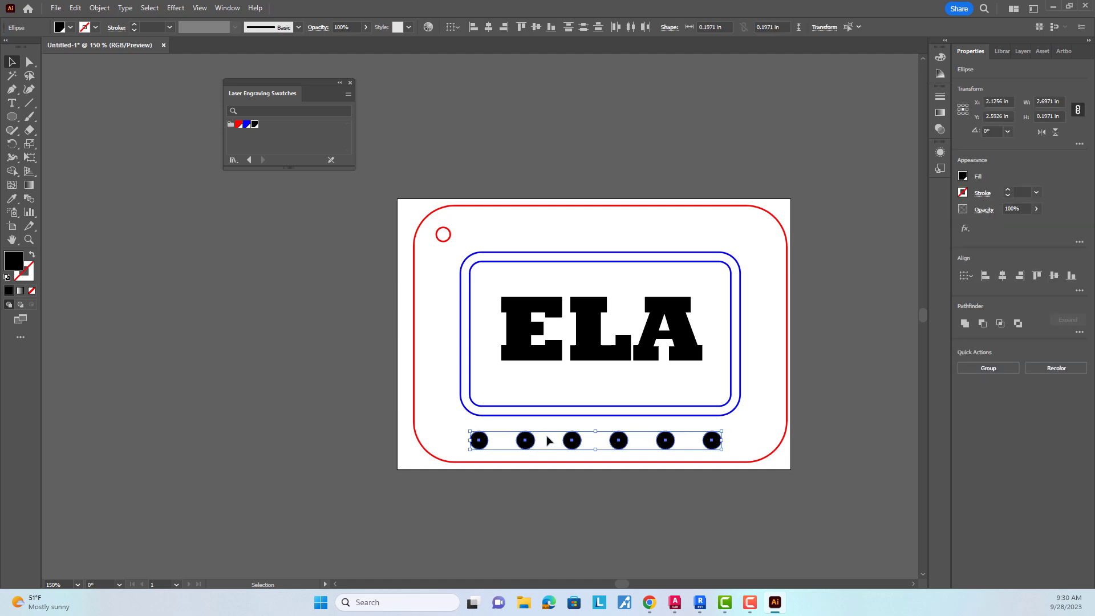
right_click(550, 435)
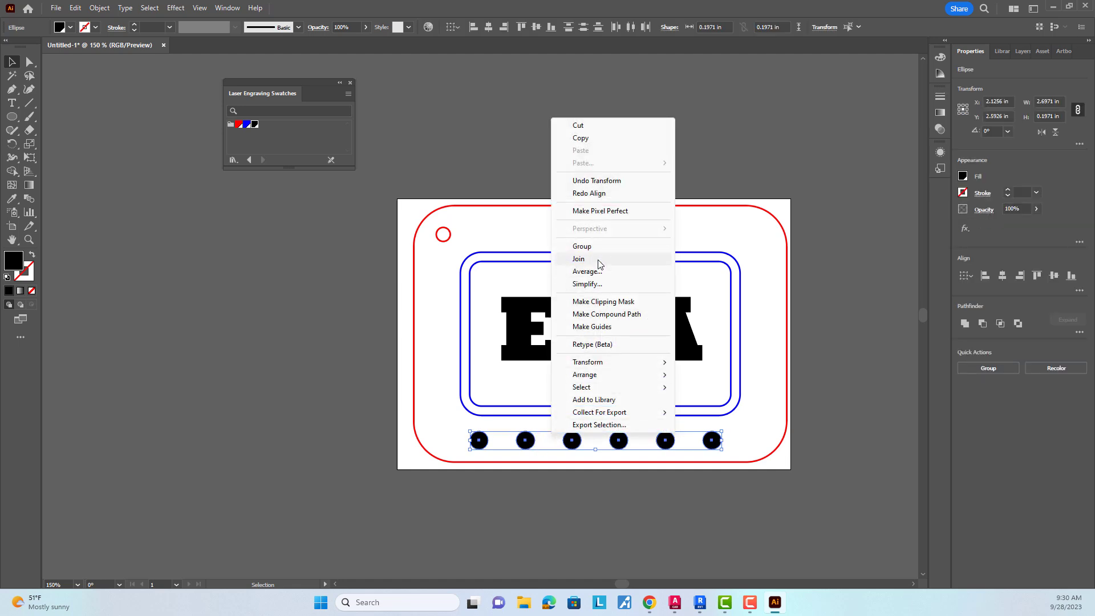
left_click(587, 247)
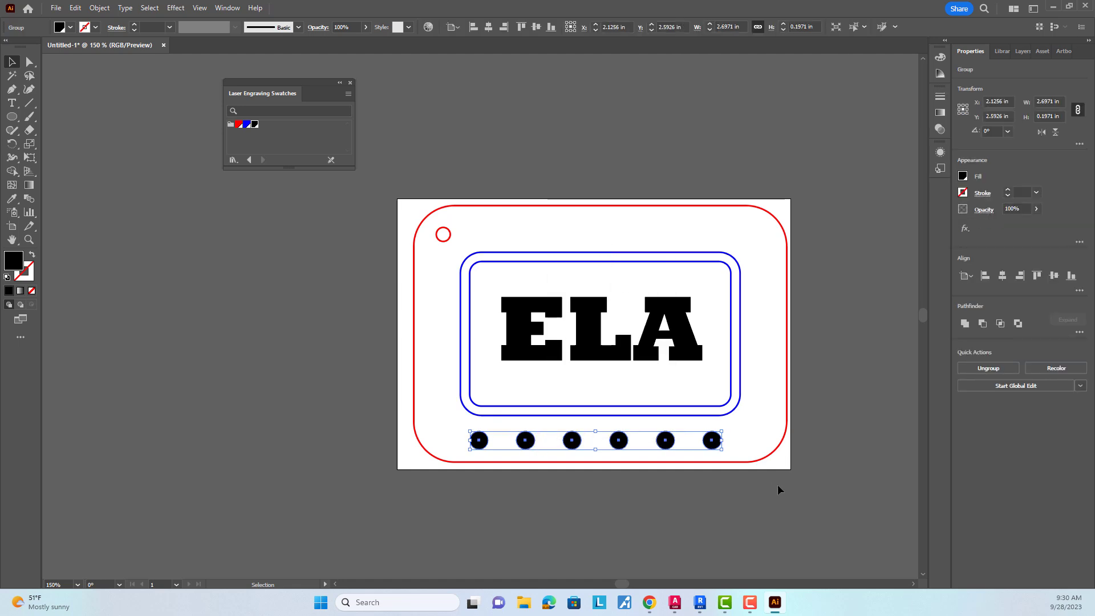
- Center-align the grouped circle row horizontally with the red outline, and deselect them
left_click_drag(791, 498, 407, 444)
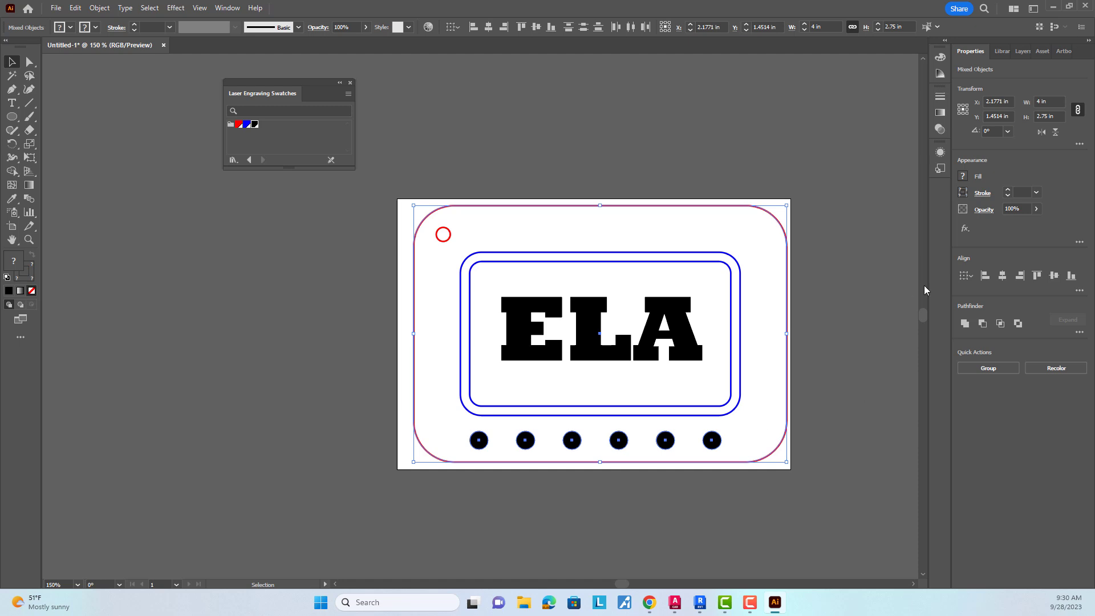
left_click(1002, 276)
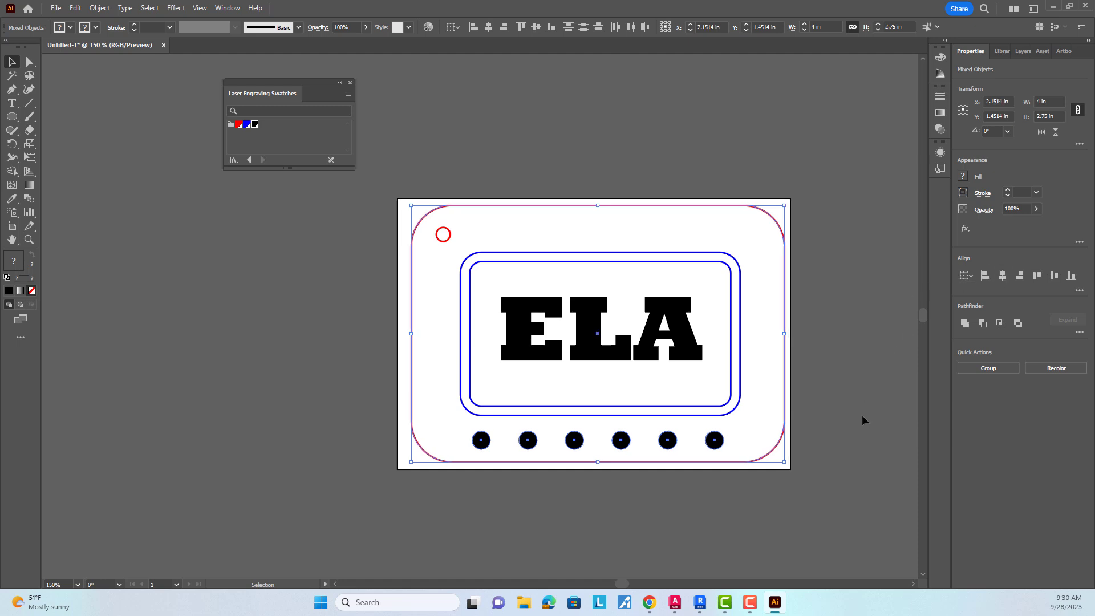
left_click(829, 491)
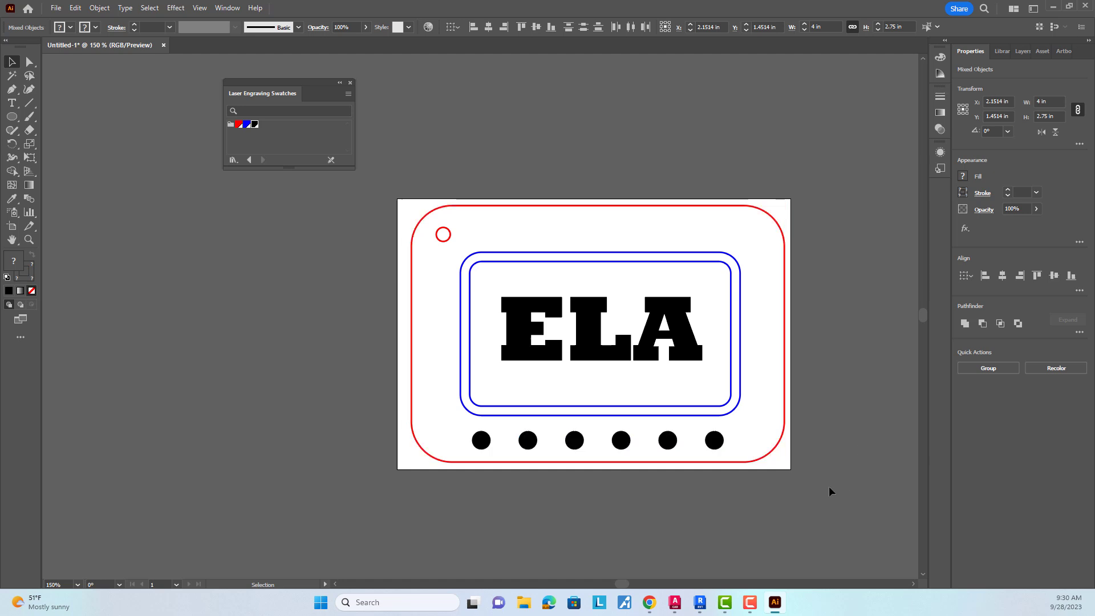
- Center-align the red outline, both blue outlines, the ELA text and the circle row horizontally with one another, and deselect them
left_click_drag(829, 487, 370, 390)
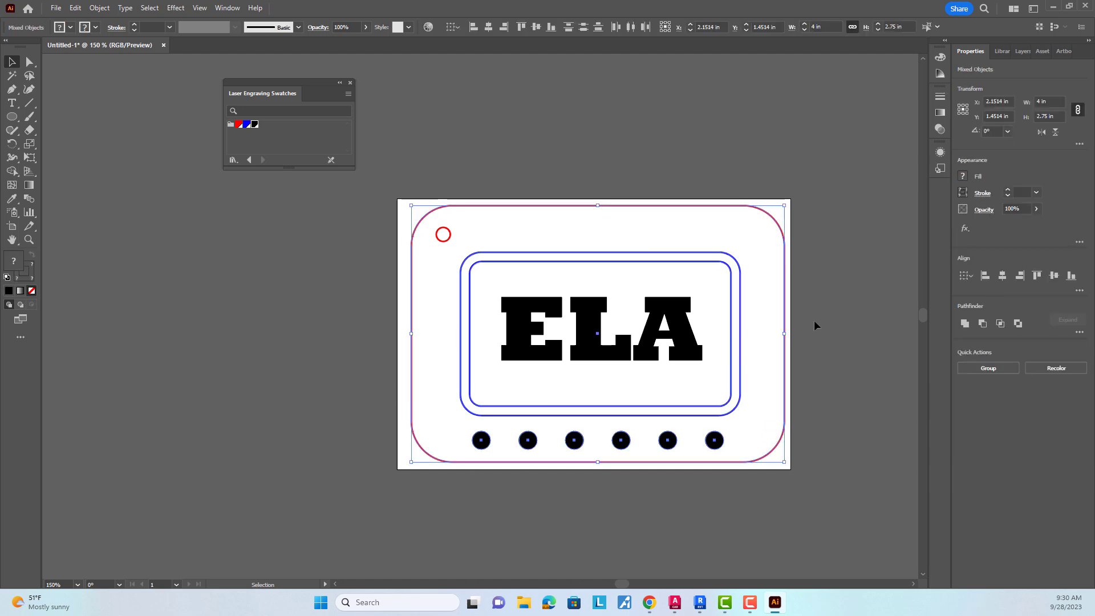
left_click_drag(823, 467, 403, 279)
left_click(1004, 279)
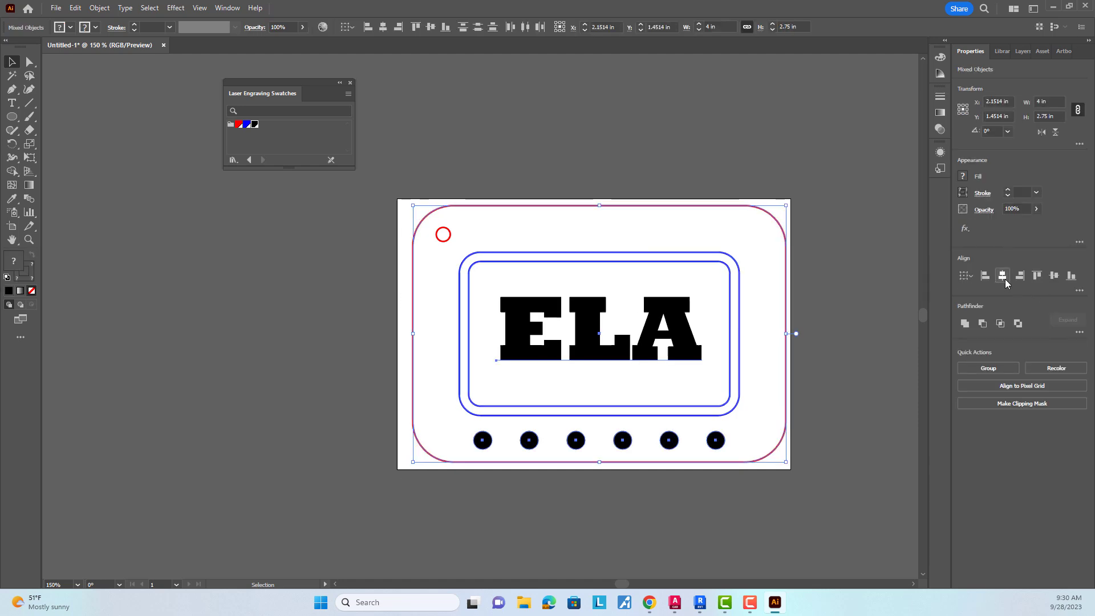
left_click(862, 354)
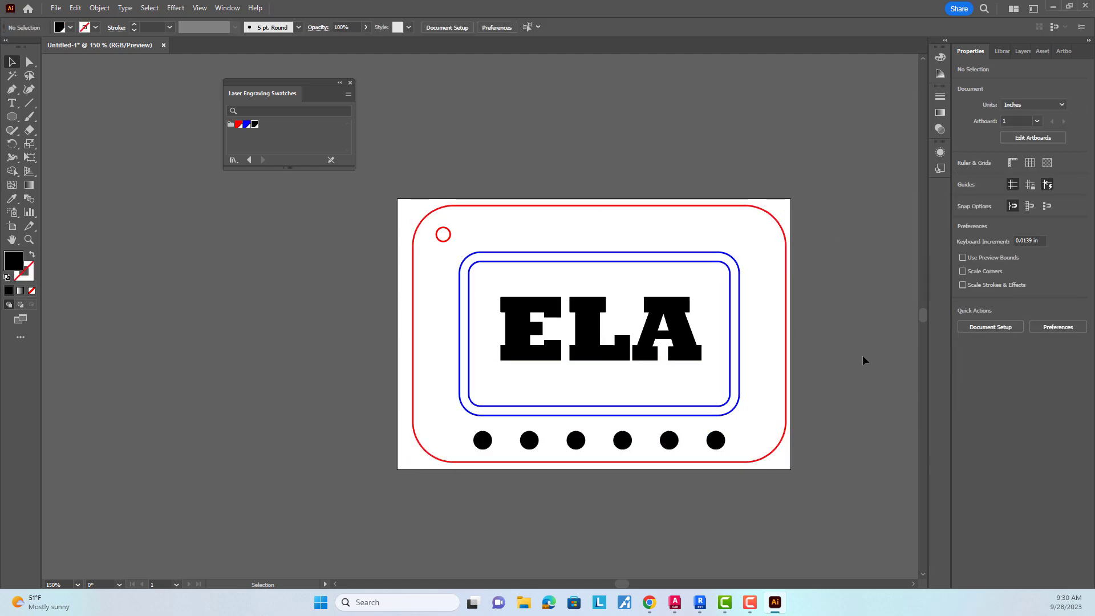
- Start a Move of the grouped circle row with offsets of 0 in horizontally and 2 in vertically, keeping the artwork in view
left_click_drag(740, 448, 457, 428)
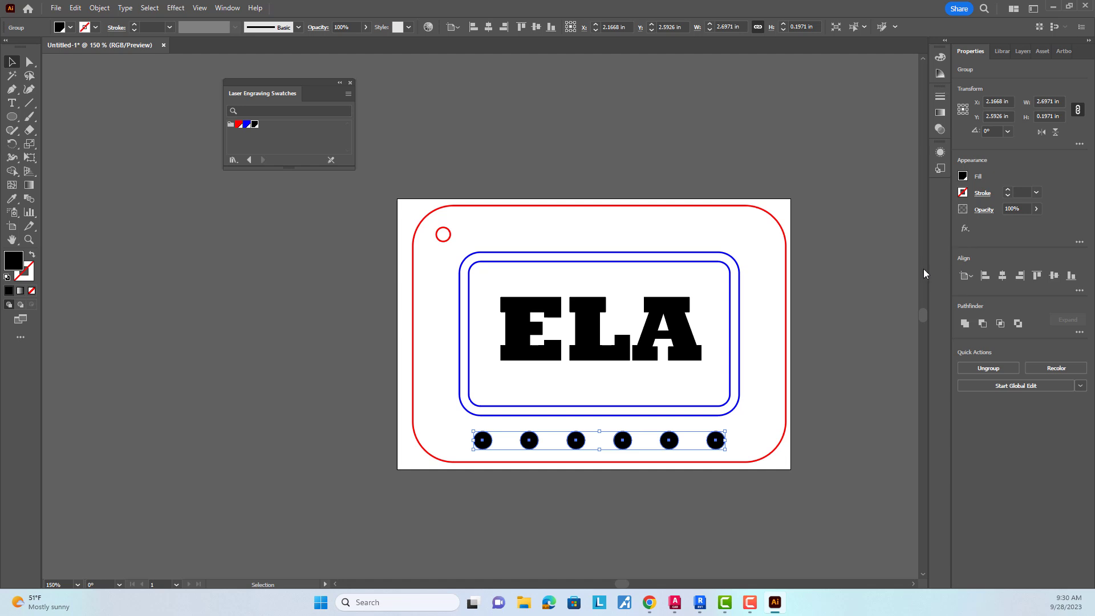
right_click(830, 292)
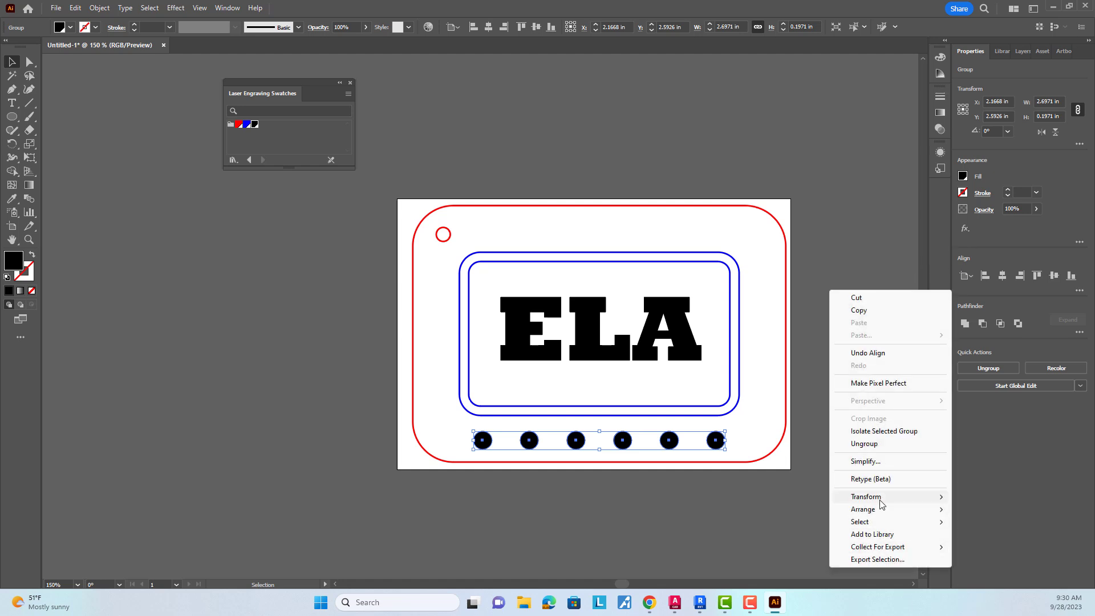
mouse_move(880, 499)
left_click(734, 515)
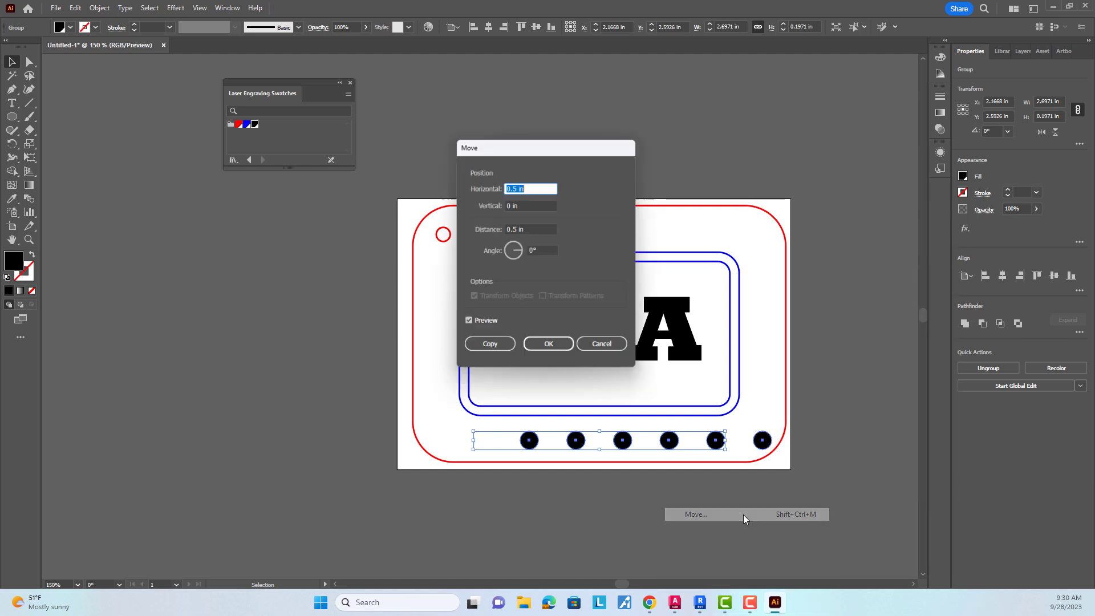
key("Tab")
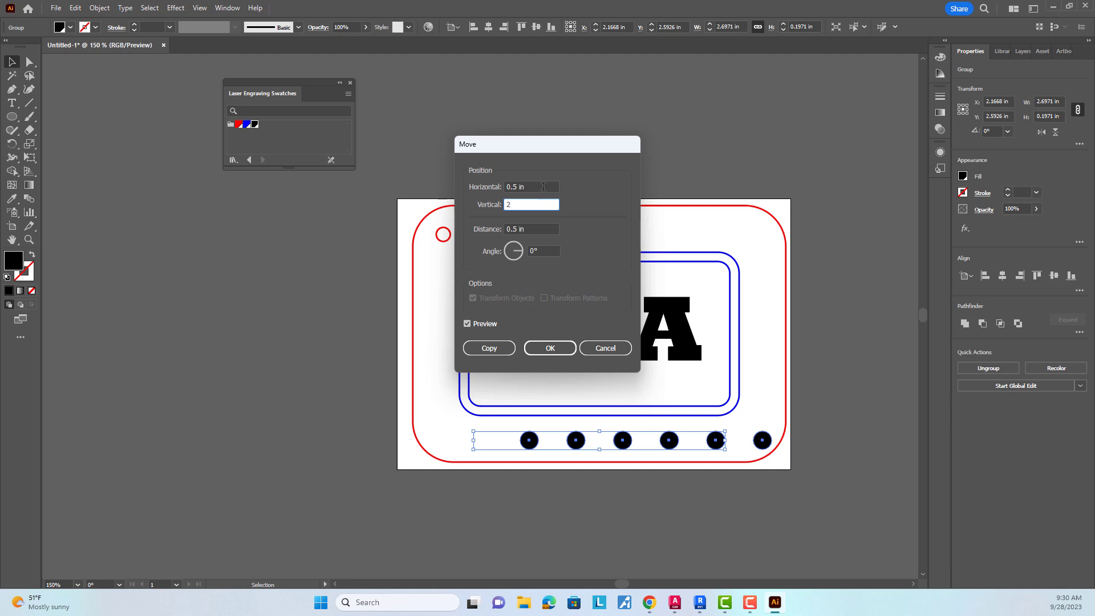
left_click_drag(534, 187, 513, 183)
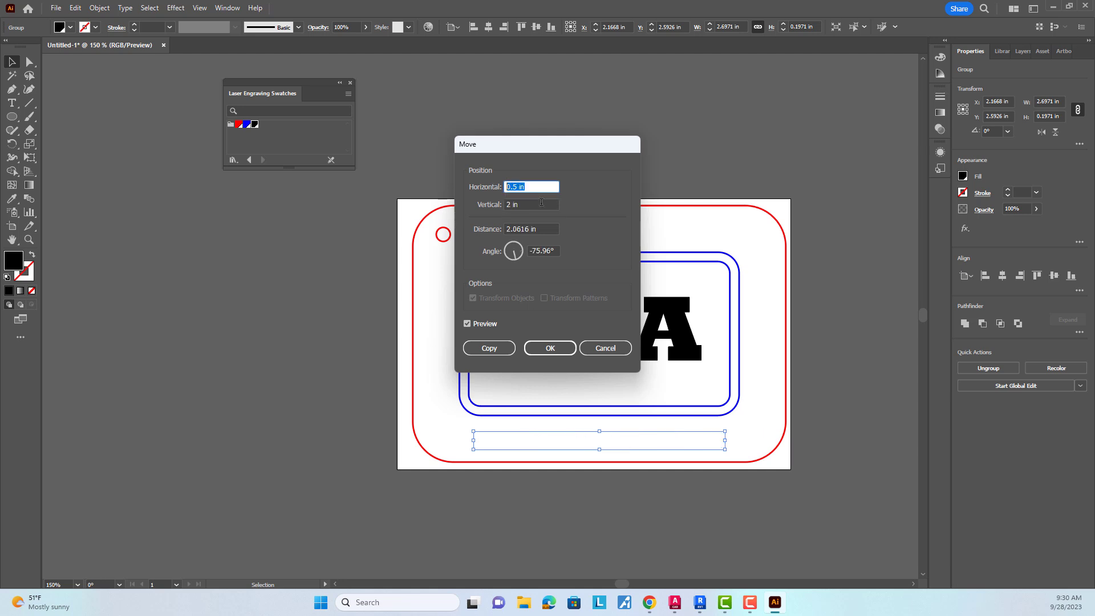
type("0")
left_click_drag(588, 153, 375, 180)
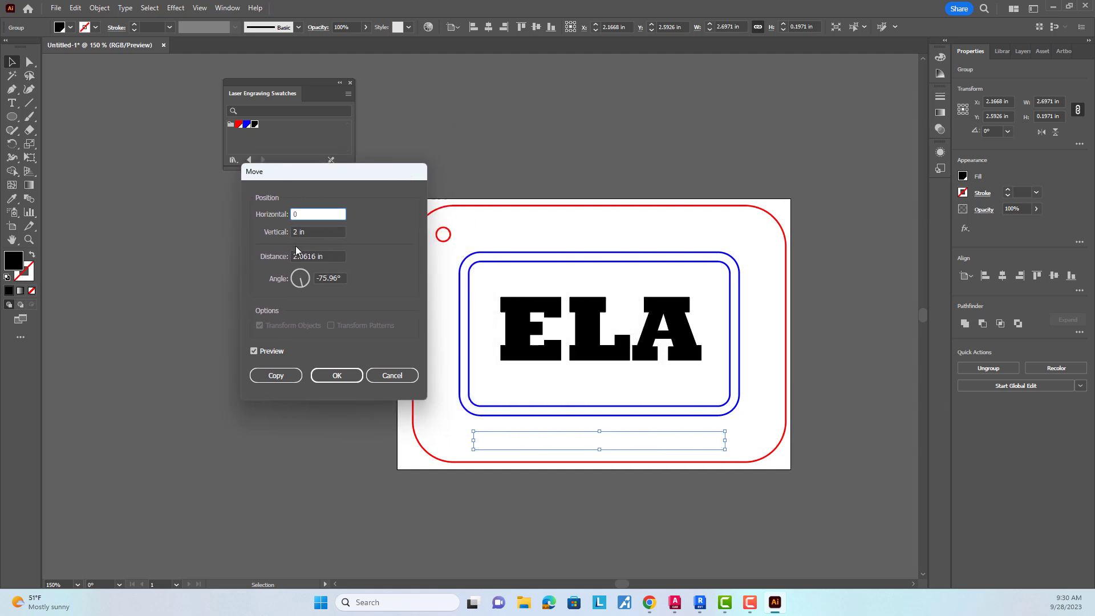
- Try a vertical offset of -2 in and preview the circle row's position
left_click(295, 232)
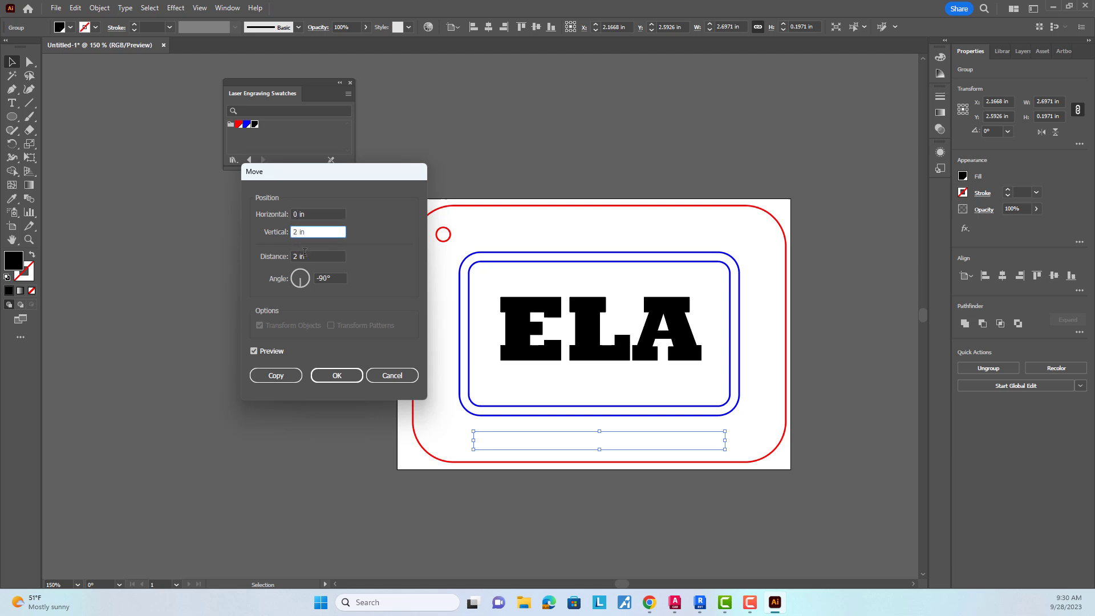
left_click(270, 351)
left_click(276, 348)
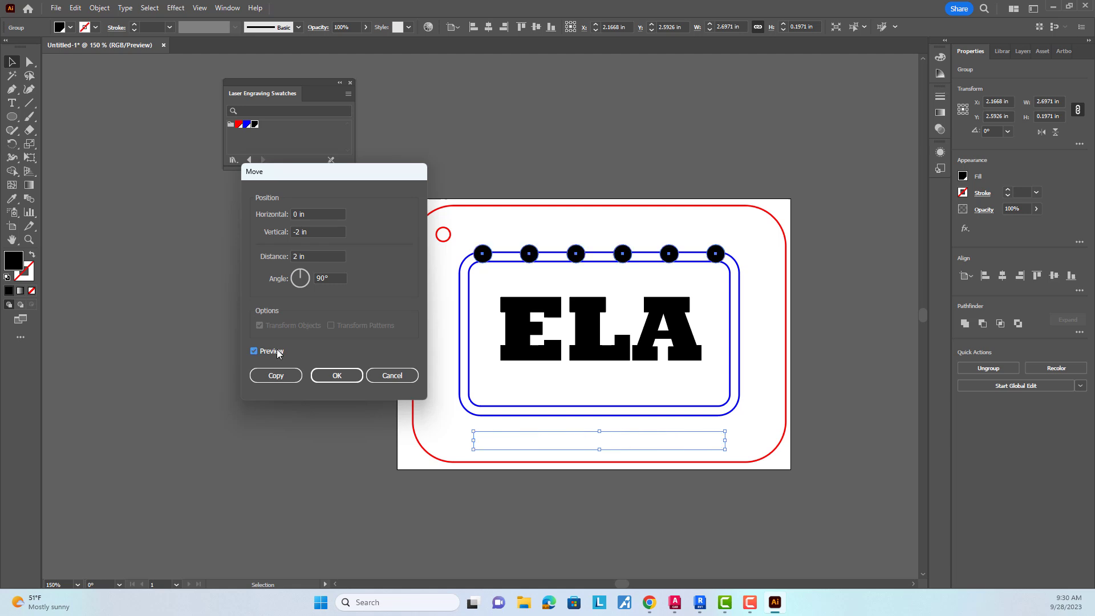
- Set the vertical offset to -2.25 in, preview it, and create a copy of the circle row above the blue frame
left_click(299, 232)
left_click(274, 349)
left_click(273, 349)
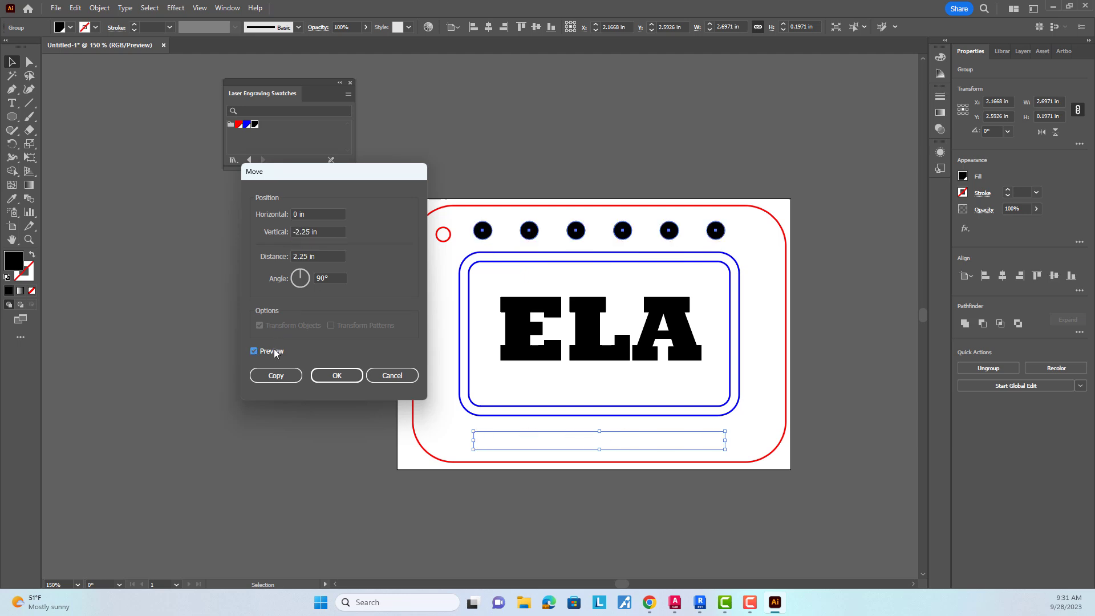
left_click(269, 377)
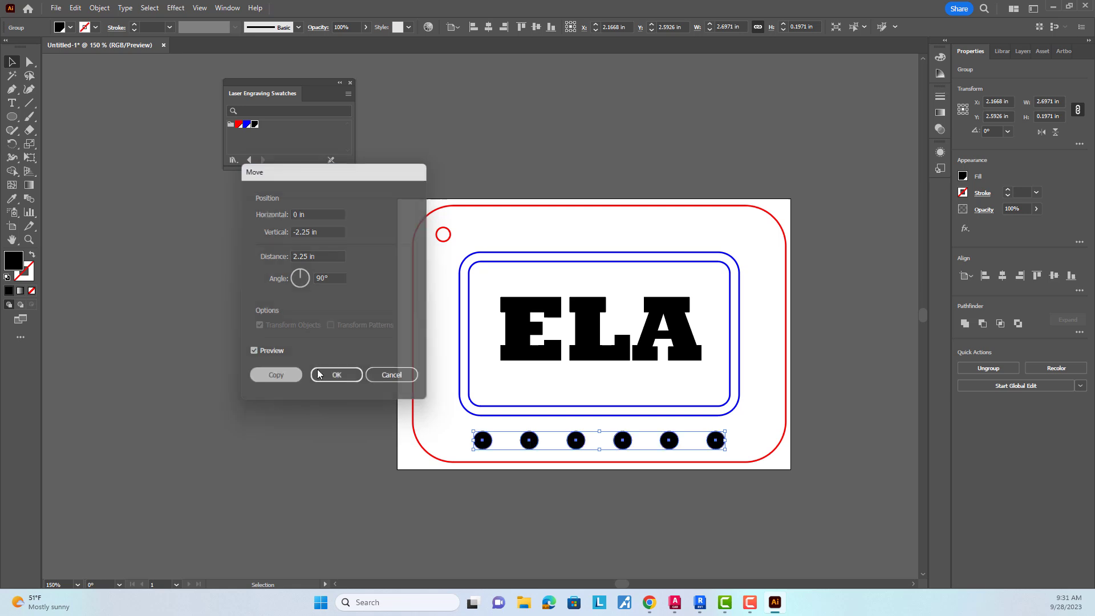
left_click(832, 382)
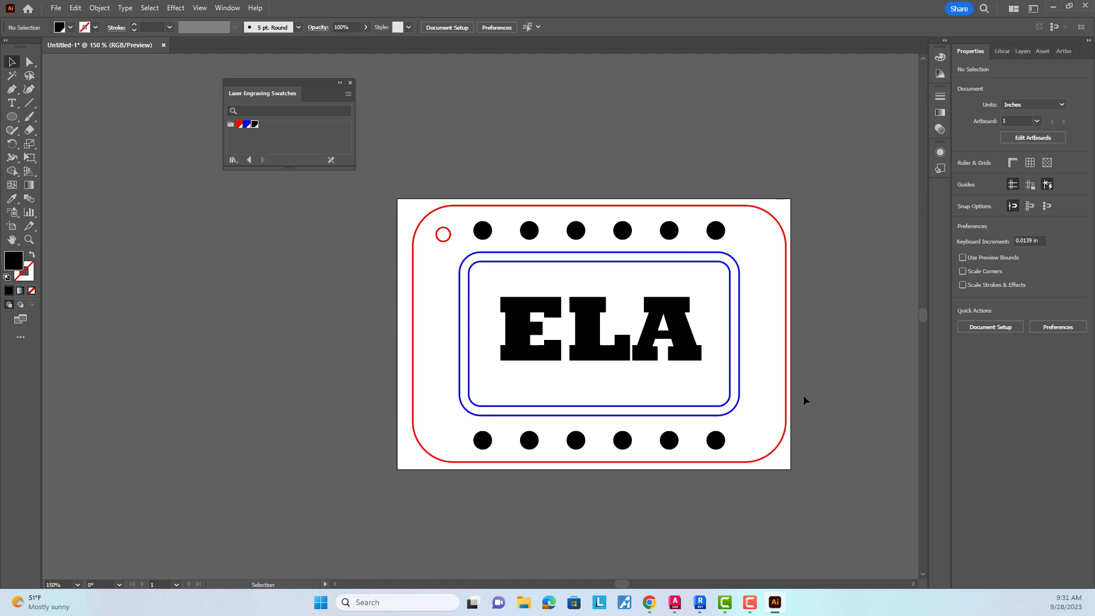
left_click_drag(808, 408, 398, 381)
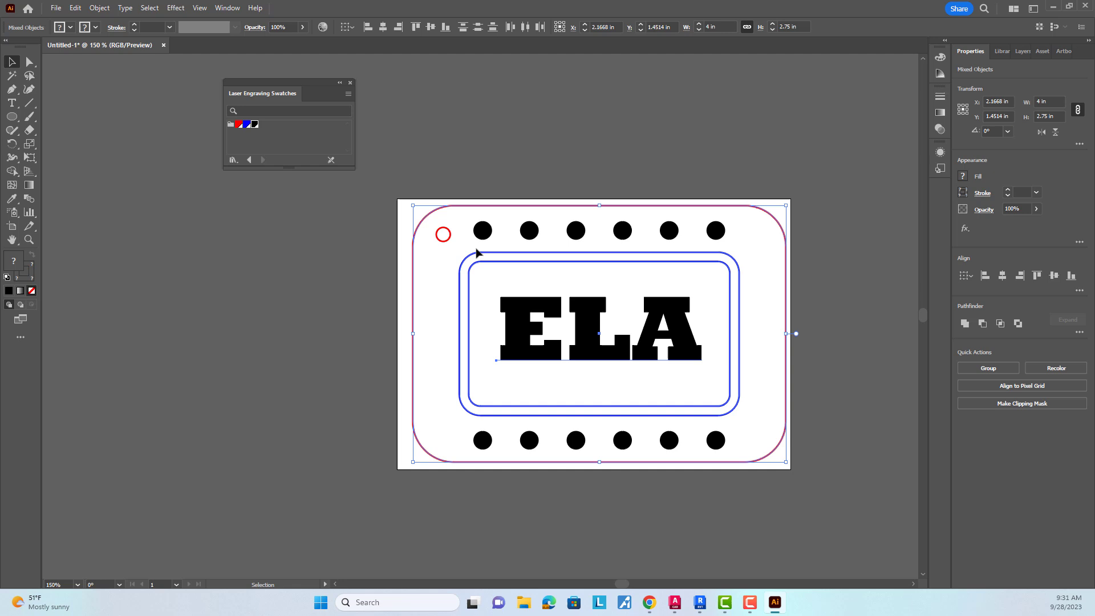
left_click(447, 239)
left_click(813, 389)
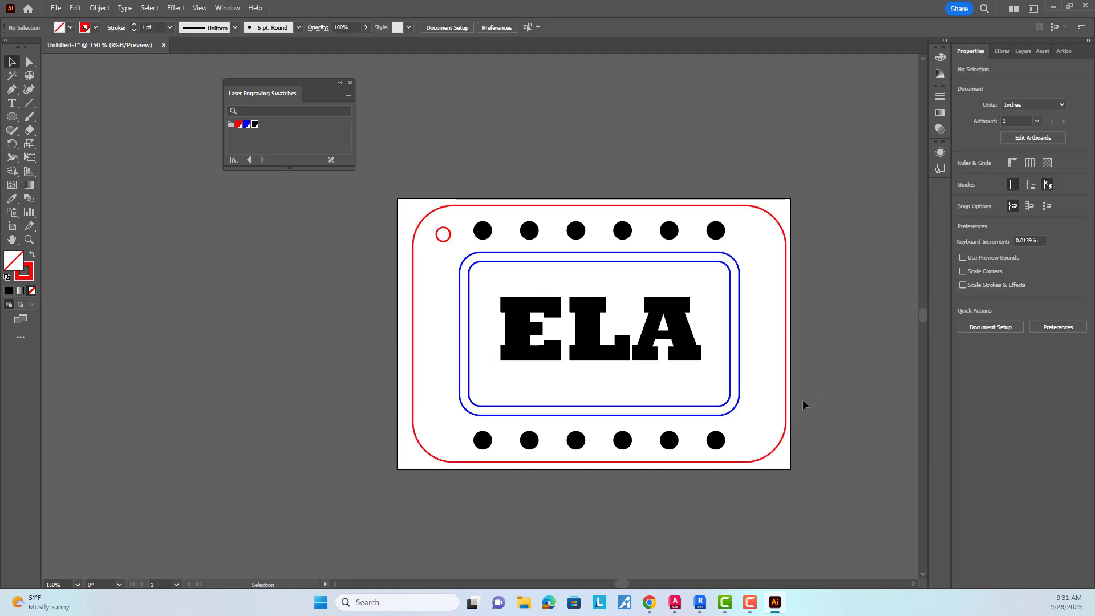
left_click_drag(802, 400, 683, 394)
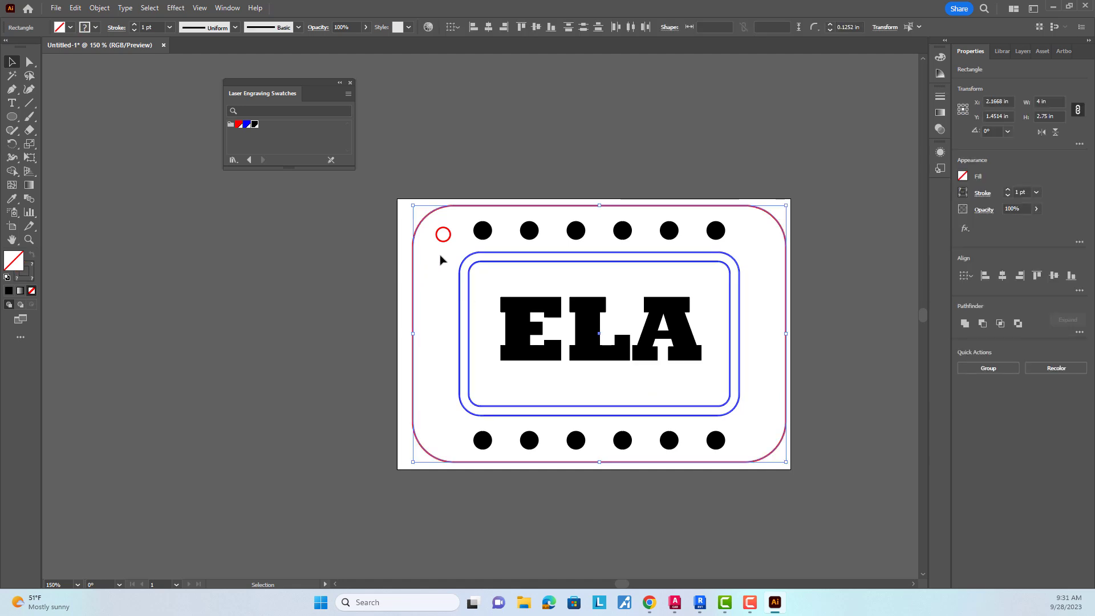
left_click(446, 237)
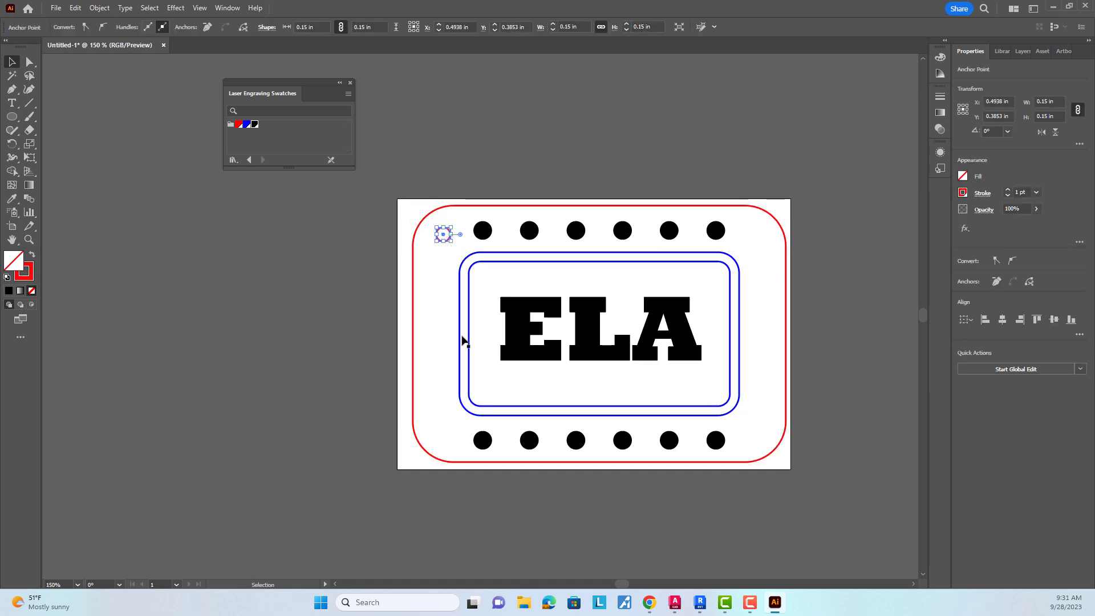
- Set the stroke weight of the red outline, the red hole and both blue outlines to 0.001 pt, and deselect them
left_click_drag(805, 406, 396, 390)
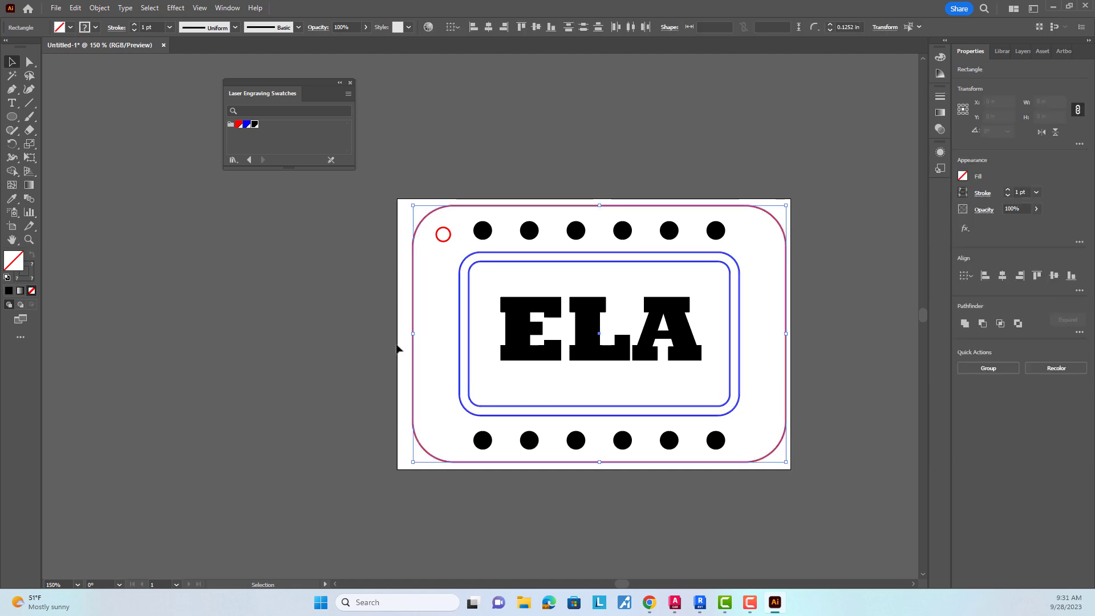
left_click(442, 239, "shift")
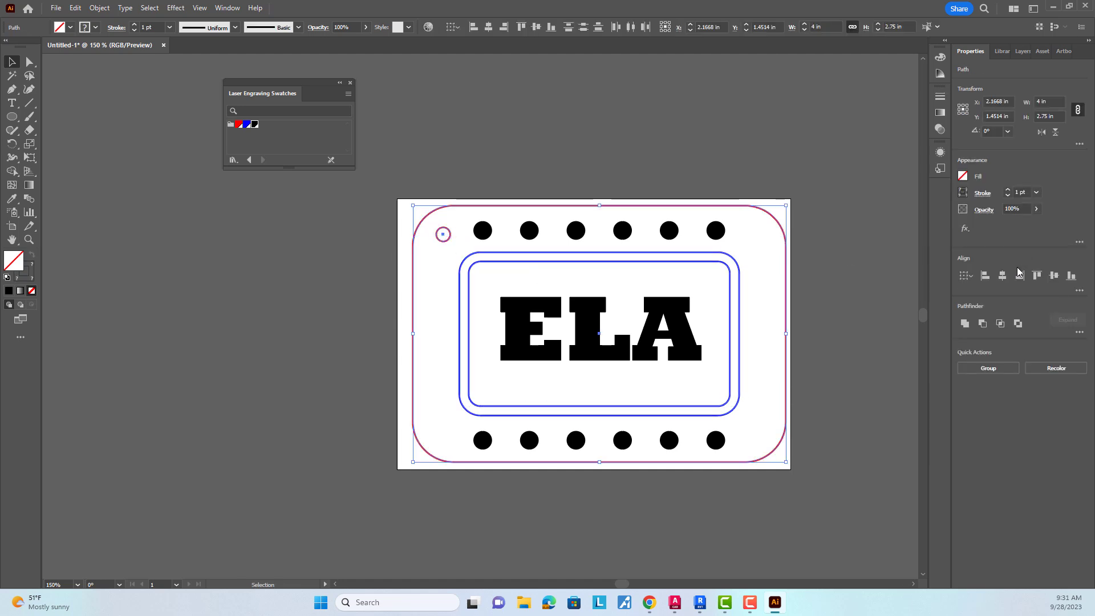
left_click(1016, 193)
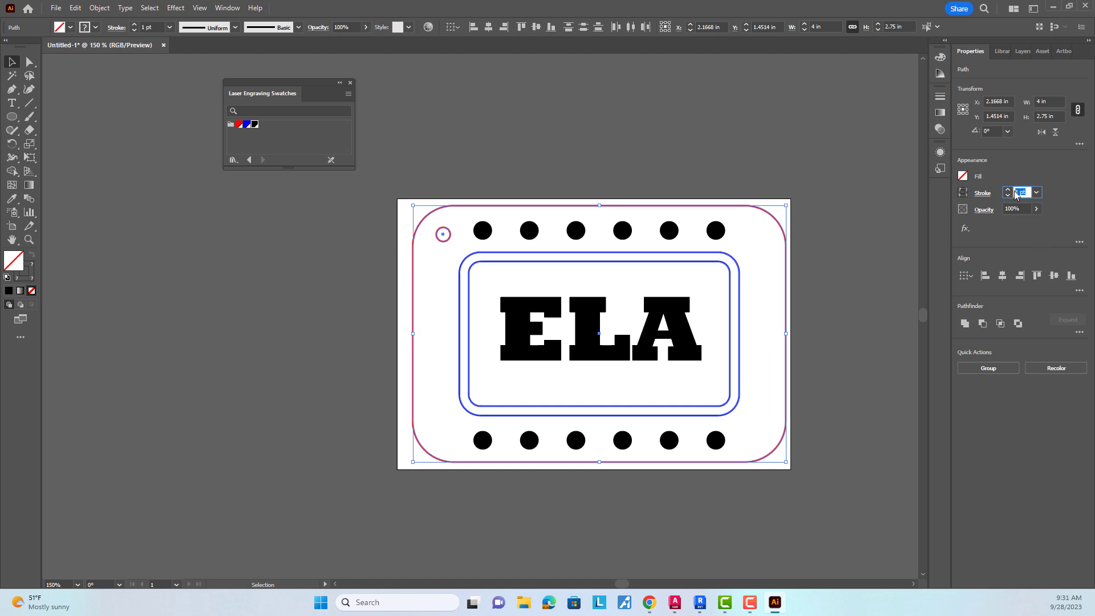
type("0.001")
left_click(846, 208)
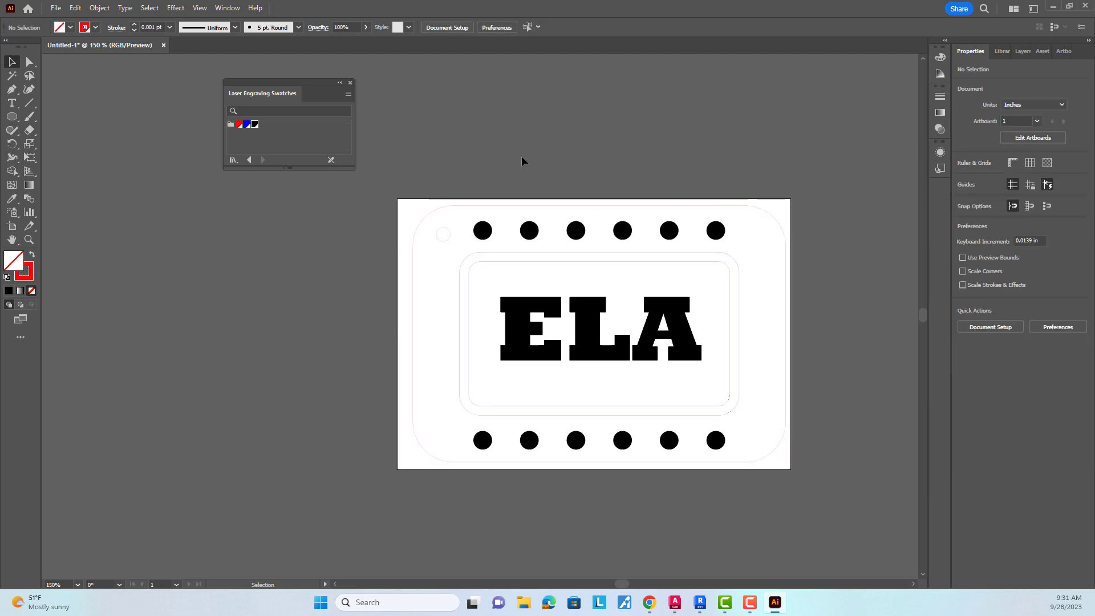
- Start saving the document under a new name and switch the save location to This PC
left_click(56, 8)
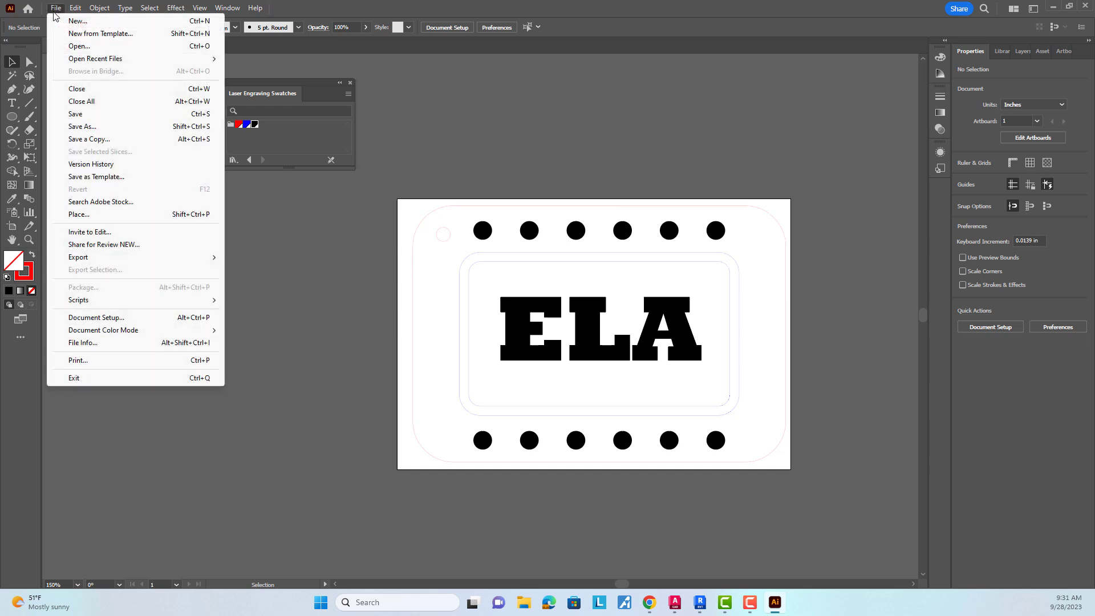
left_click(86, 126)
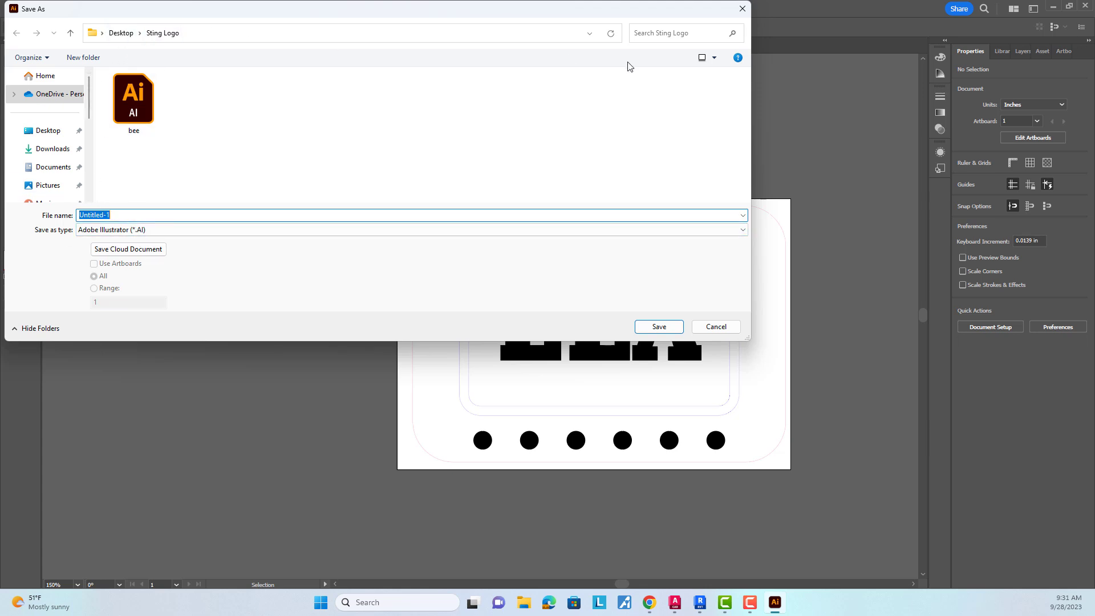
left_click(589, 33)
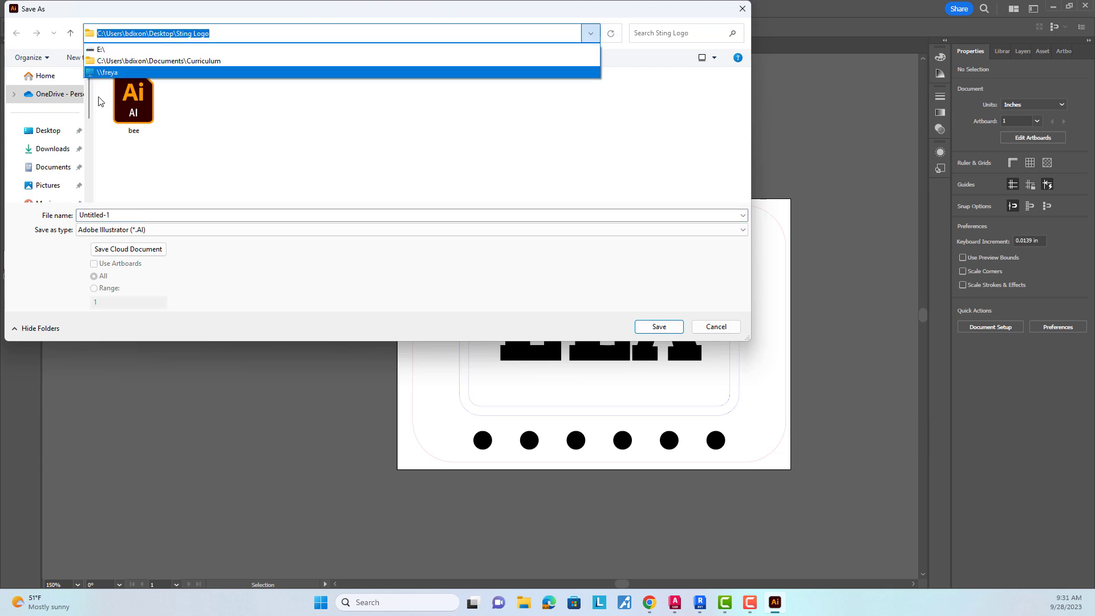
scroll(53, 162, "down", 2)
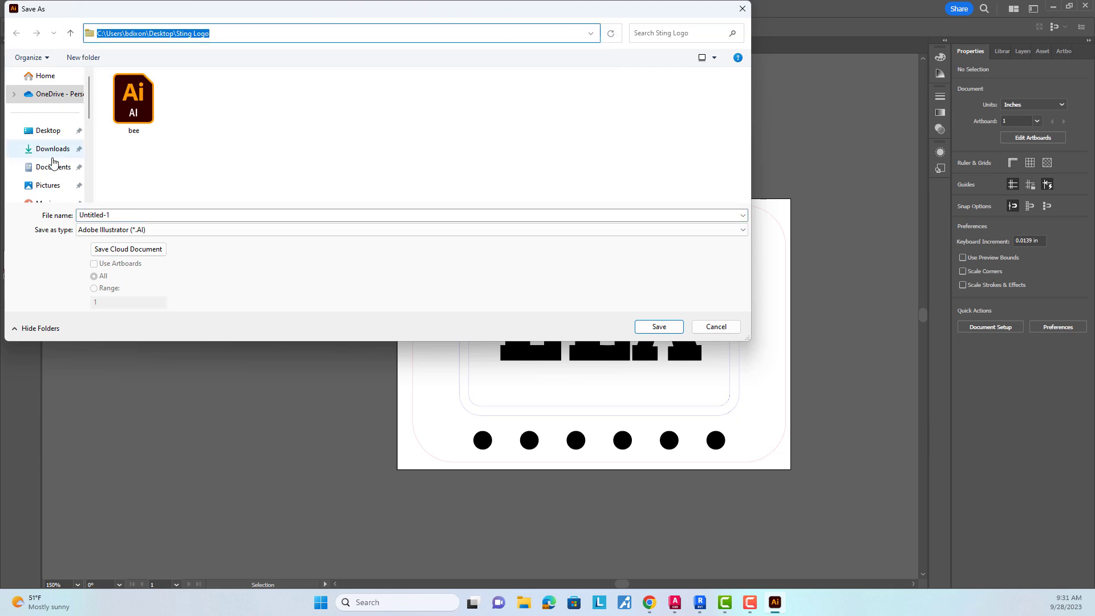
scroll(57, 171, "down", 5)
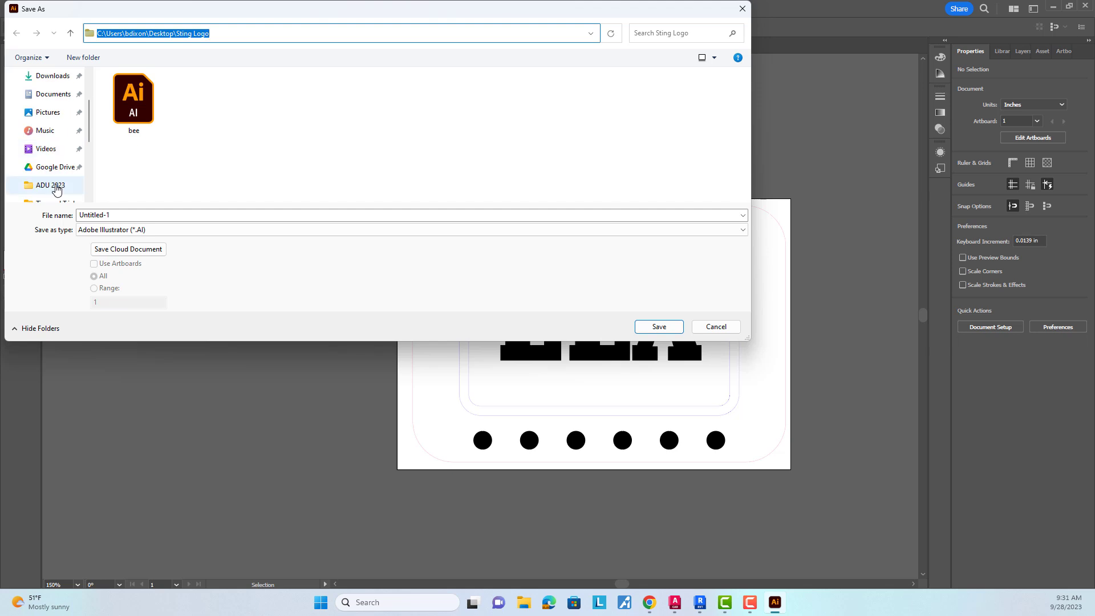
scroll(51, 160, "up", 3)
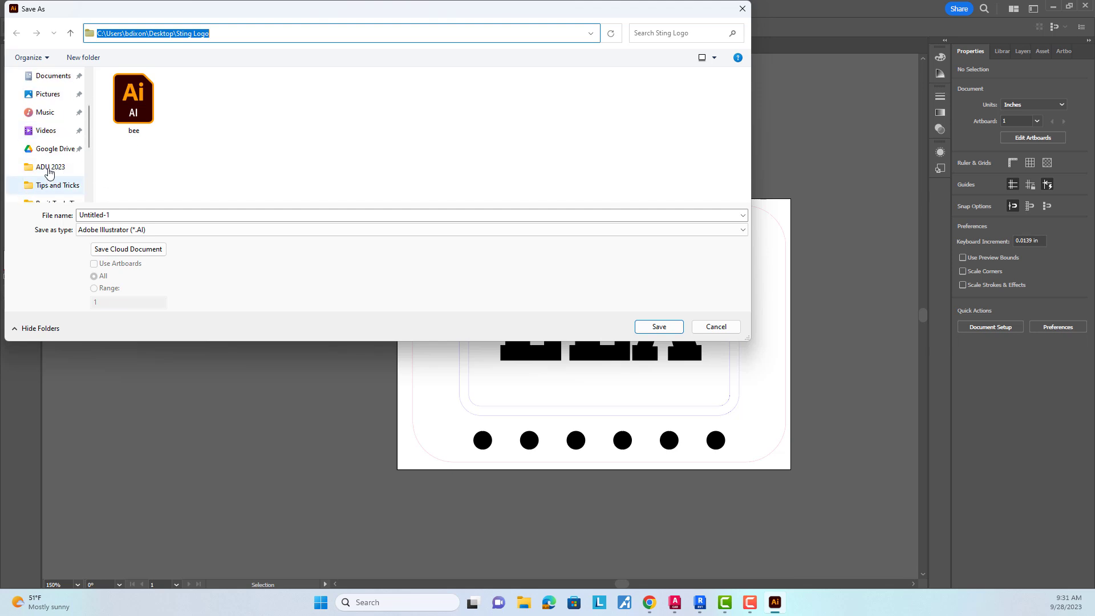
scroll(51, 113, "up", 3)
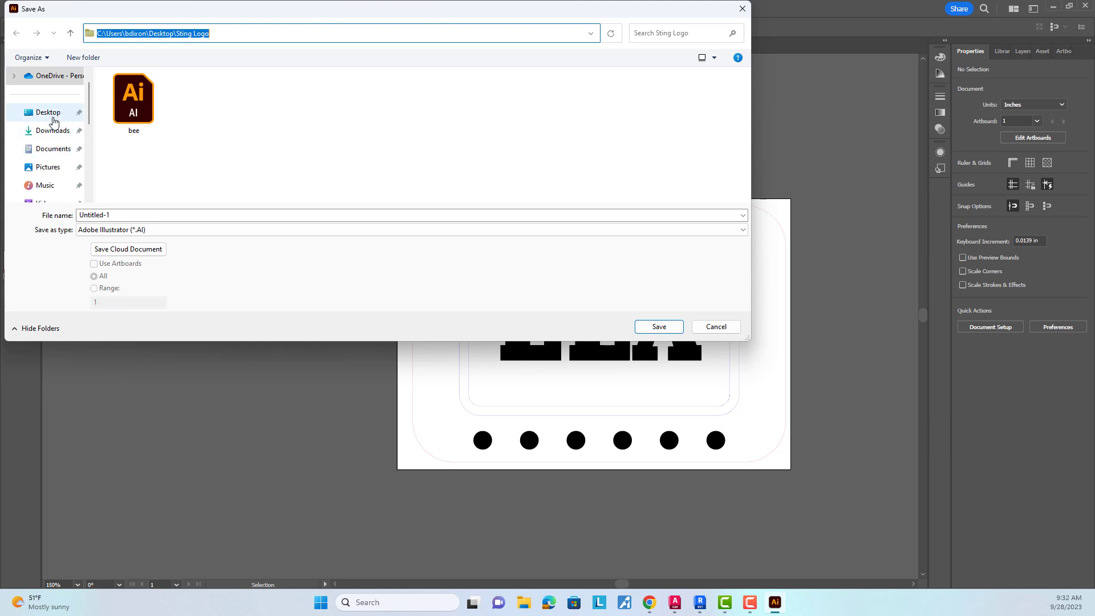
left_click(51, 114)
left_click(589, 33)
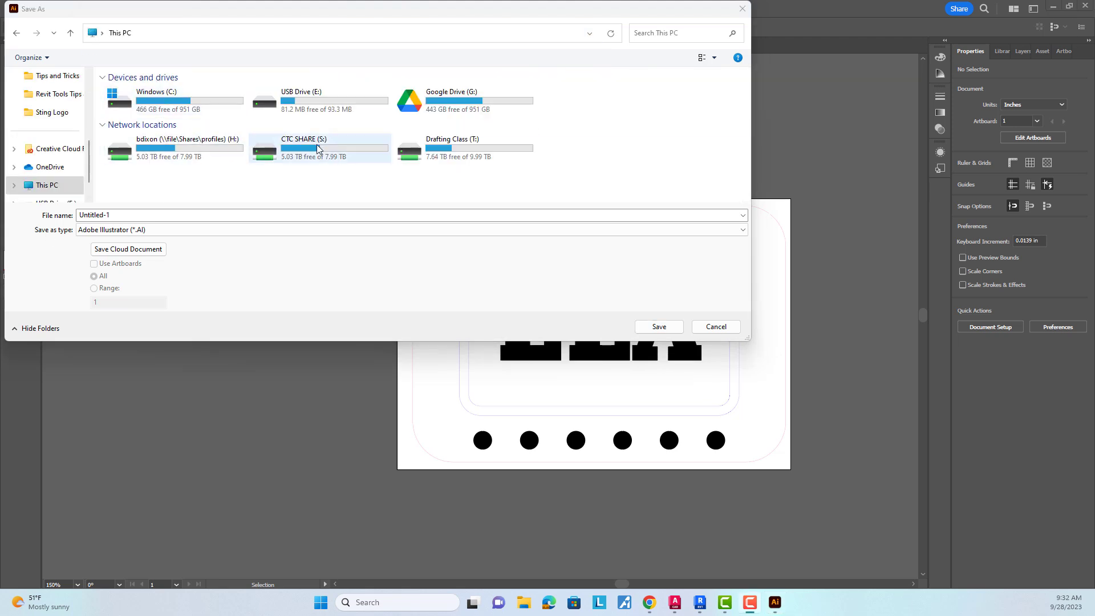
- Set the save location to the teacher's surname folder inside Laser Cutter on the Drafting Class (T:) drive
double_click(455, 148)
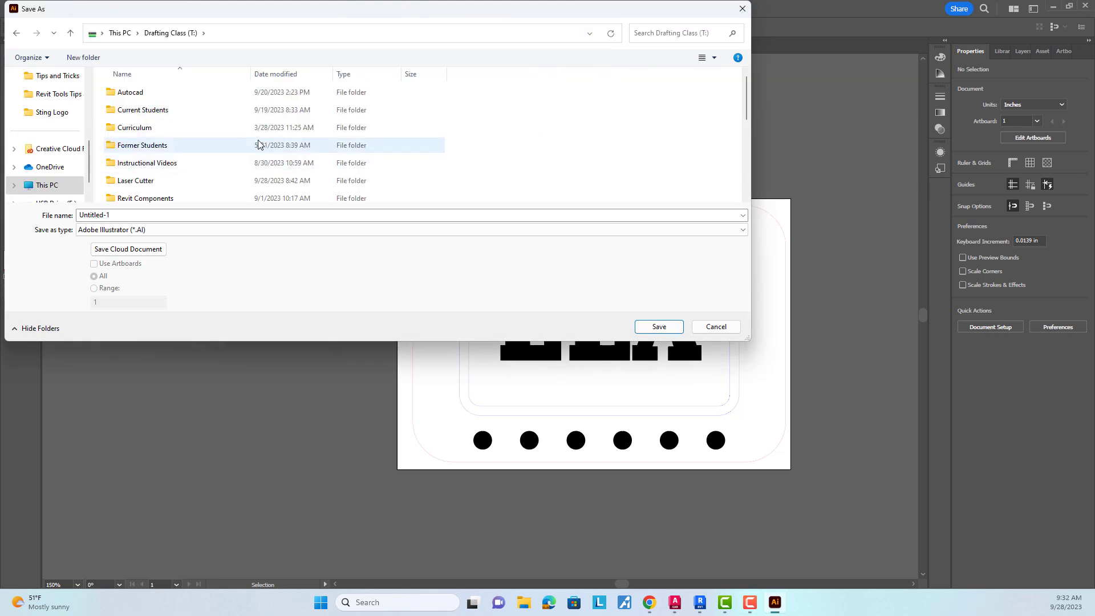
double_click(136, 180)
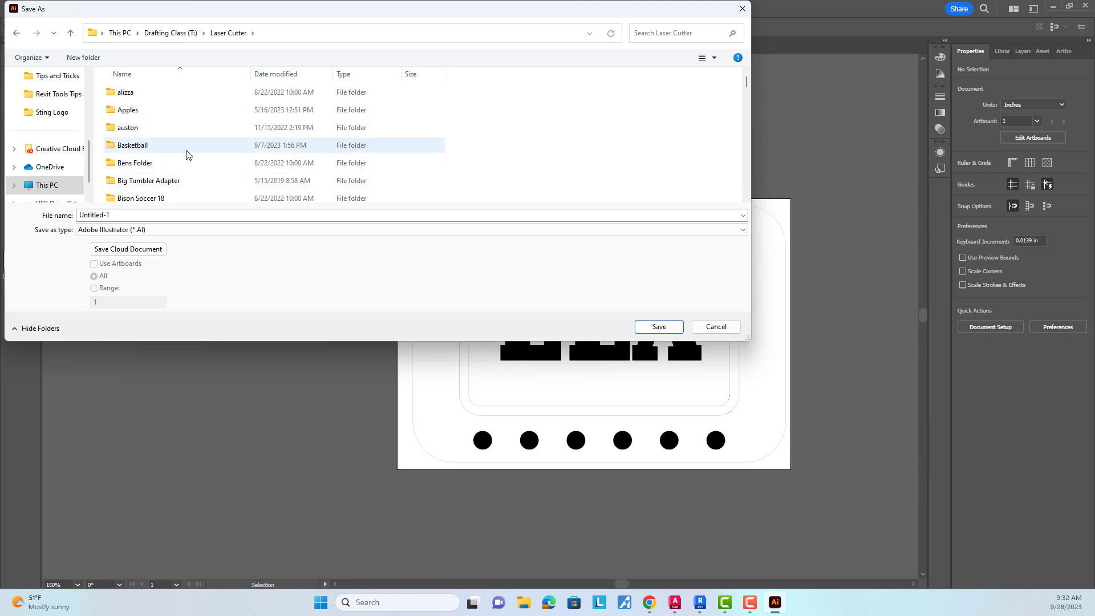
scroll(139, 136, "down", 1)
scroll(139, 136, "down", 3)
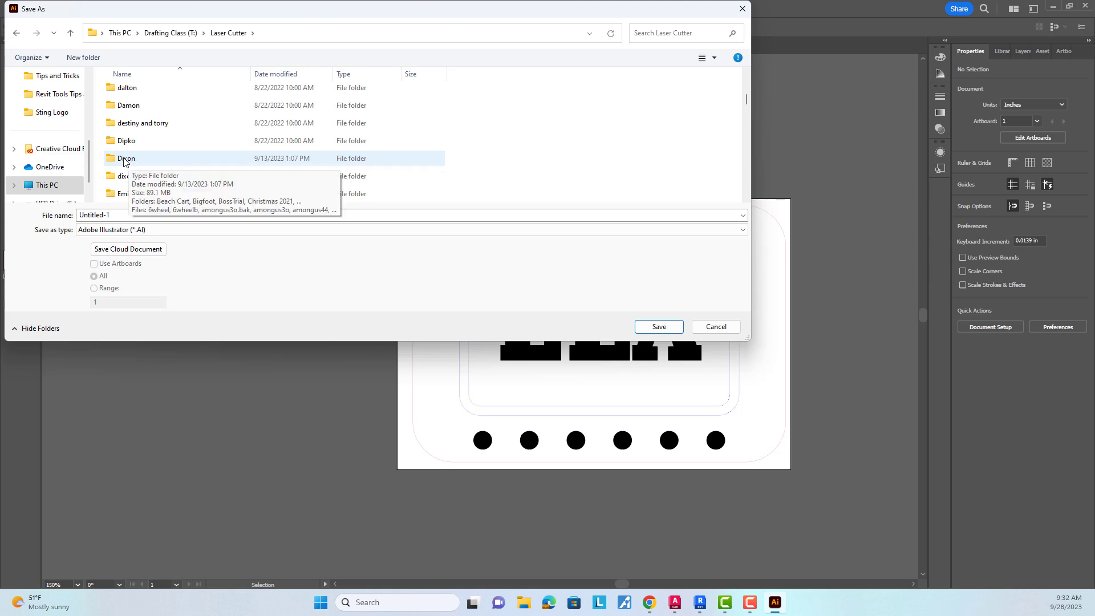
double_click(124, 160)
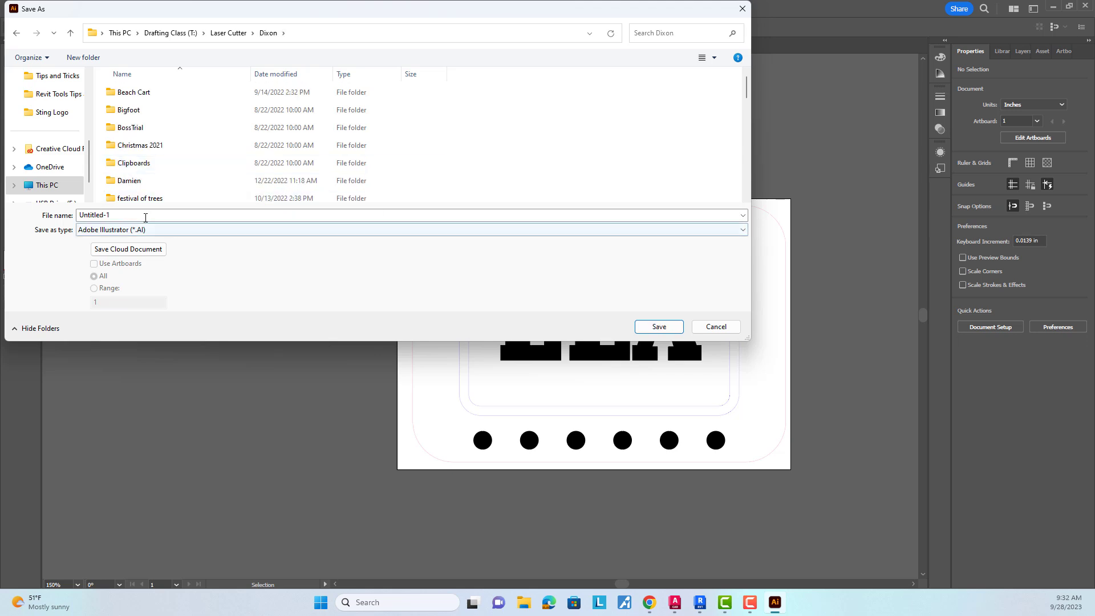
- Name the file ELA HALL PASS and save it as an Adobe Illustrator (*.AI) file, accepting the Illustrator 2020 options
type("ELA HALL PASS")
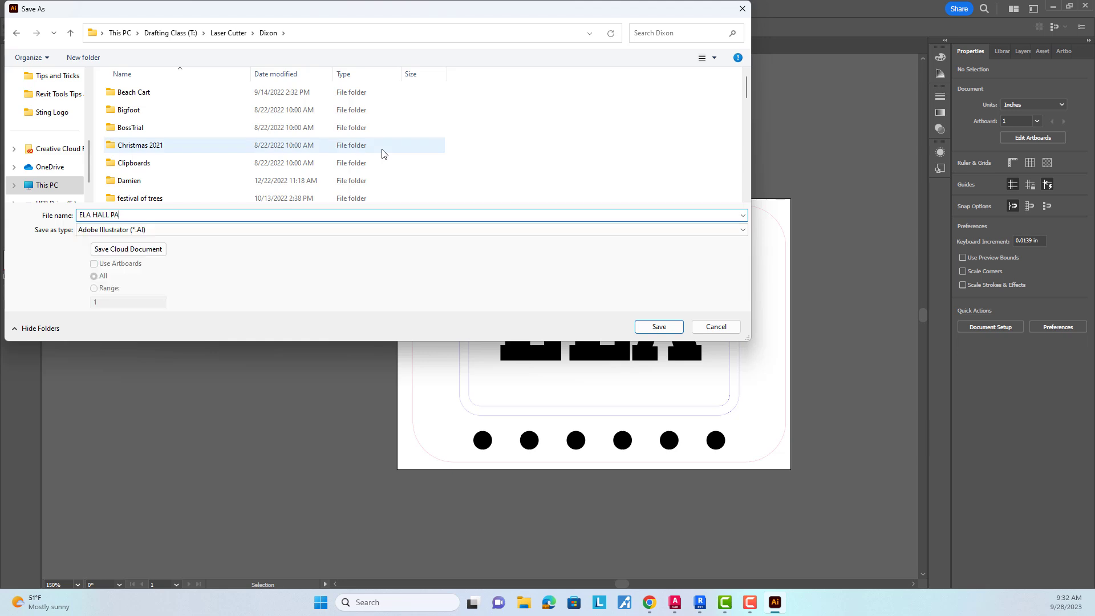
left_click(662, 326)
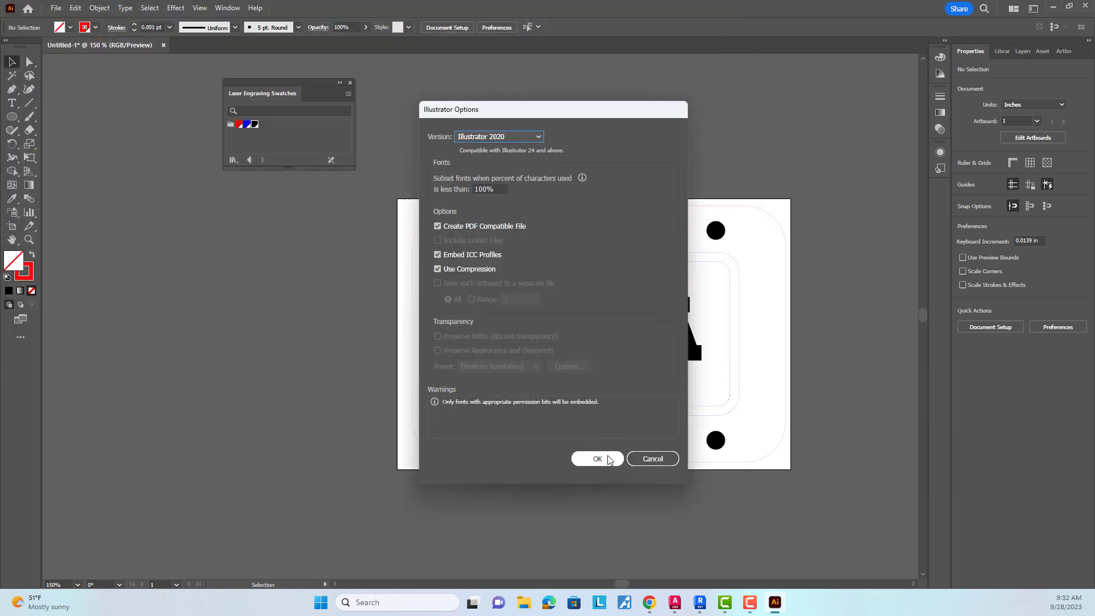
left_click(608, 459)
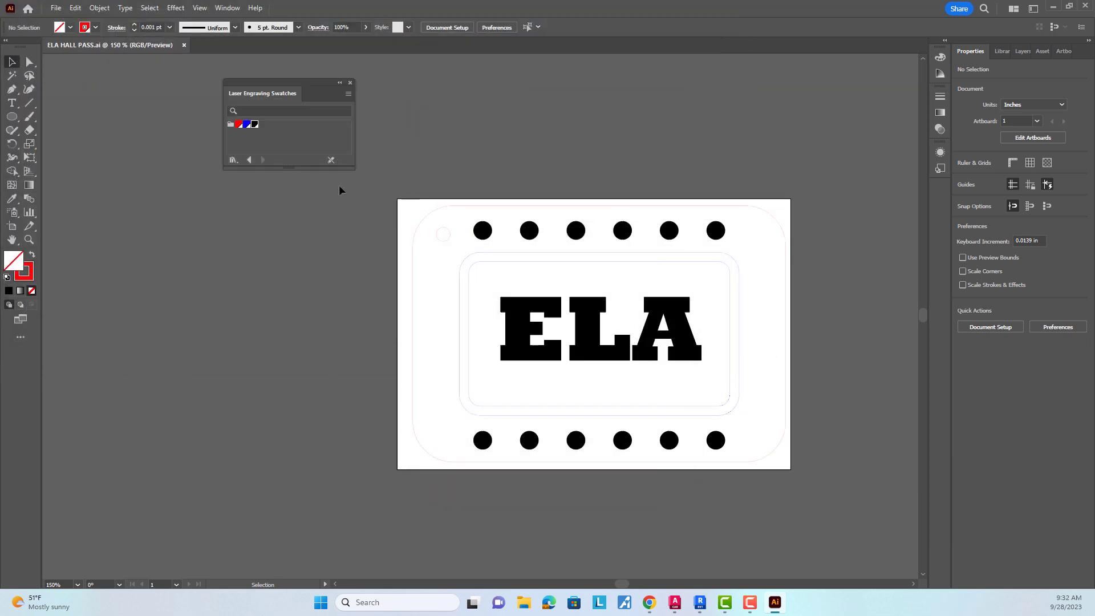